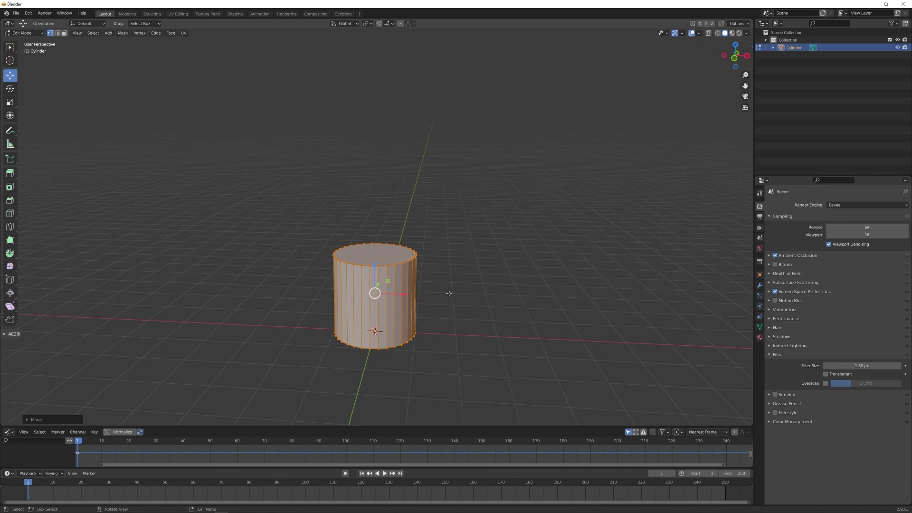
Step: Select the cylinder's top face and inset it by about 0.62 m
key("3")
left_click(377, 251)
key("KP_1")
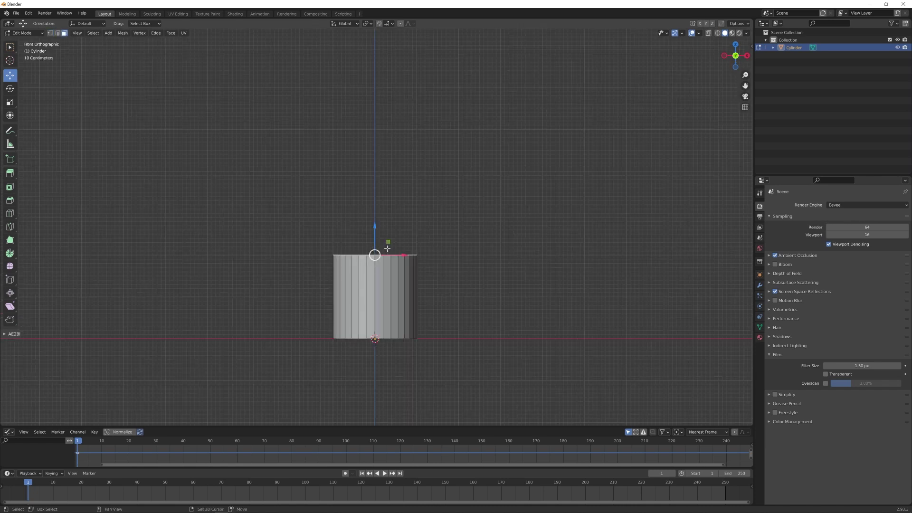
middle_click_drag(387, 248, 489, 267)
key("i")
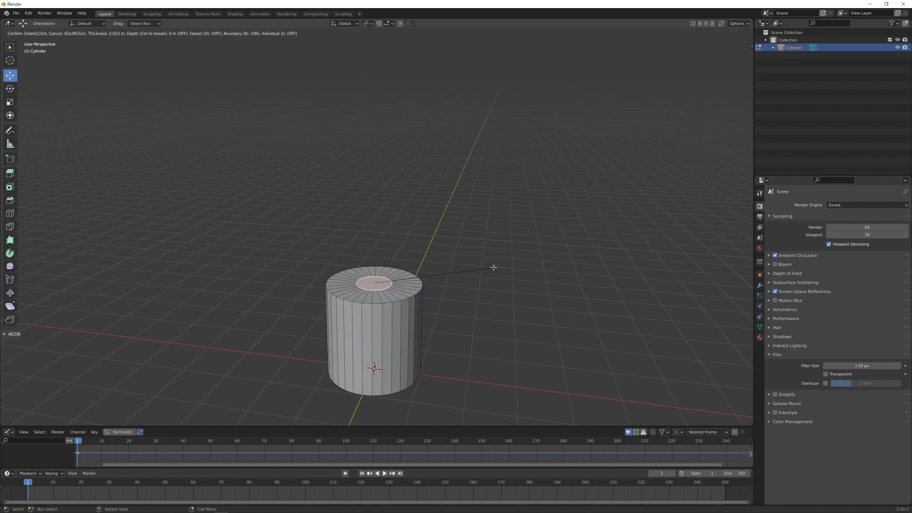
left_click(493, 265)
Step: Raise the inset face about half the body's height to form a tapered shoulder, and extrude it about 0.5 m upward as a neck
key("KP_1")
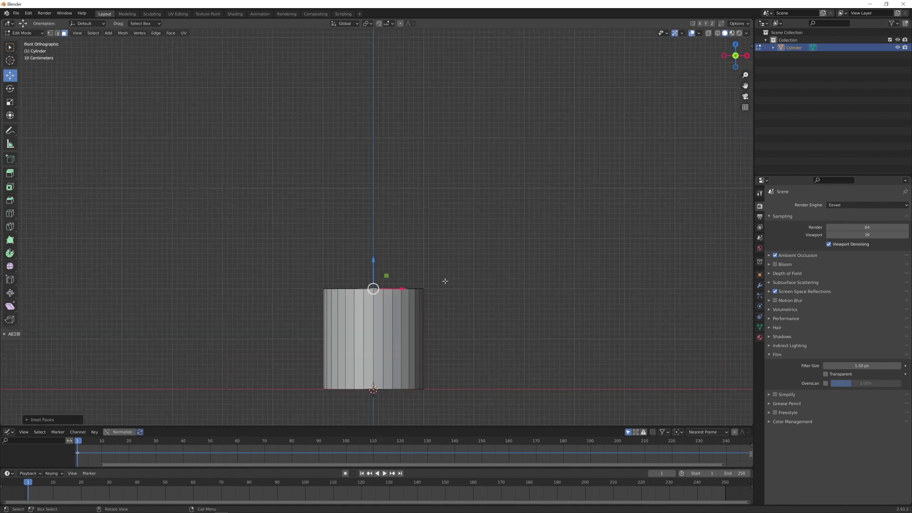
left_click_drag(374, 261, 373, 212)
scroll(425, 278, "up", 2)
middle_click_drag(426, 277, 437, 227, "shift")
scroll(436, 241, "up", 2)
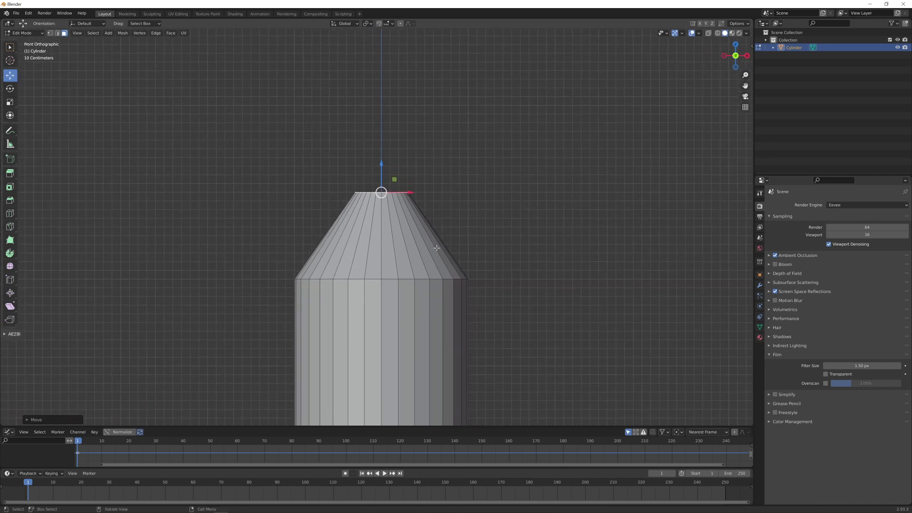
key("e")
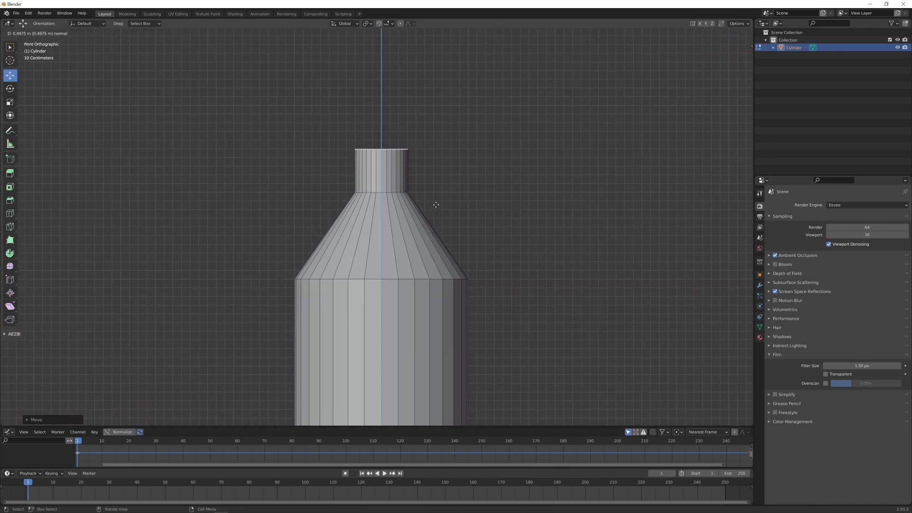
left_click(436, 204)
Step: Bevel the edge loop between body and shoulder with a width of about 0.4 m and 5 segments
middle_click_drag(448, 291, 438, 259, "shift")
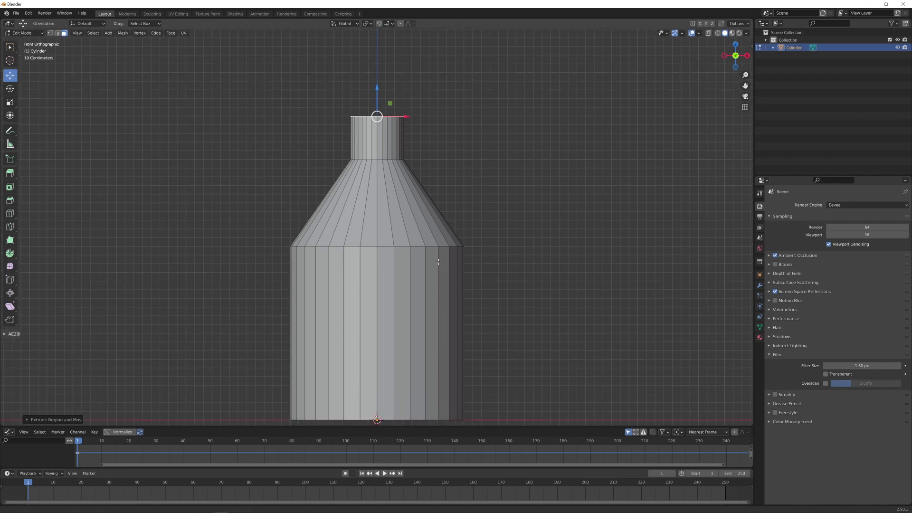
key("2")
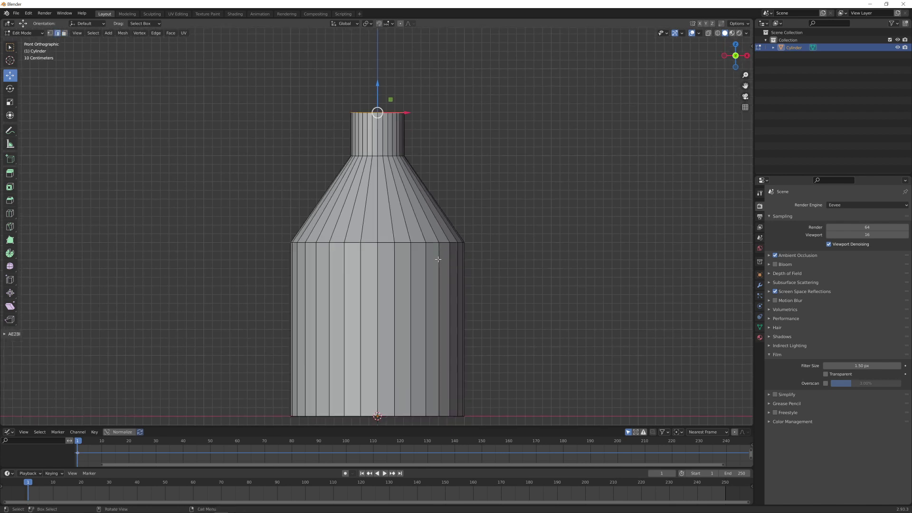
left_click(386, 241, "alt")
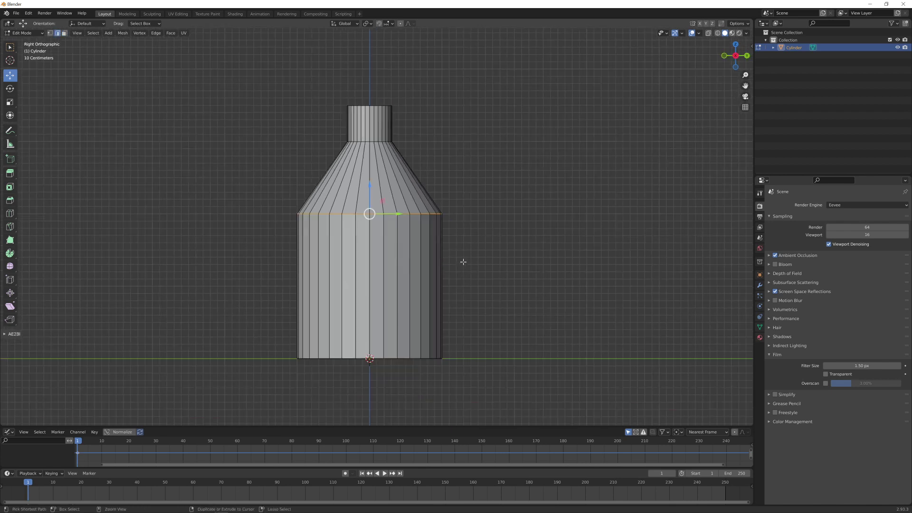
key("ctrl+b")
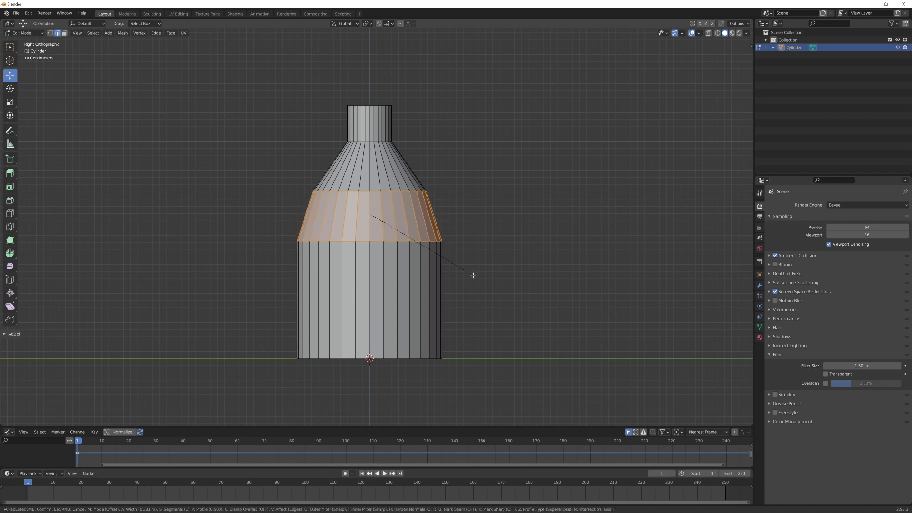
scroll(473, 276, "up", 4)
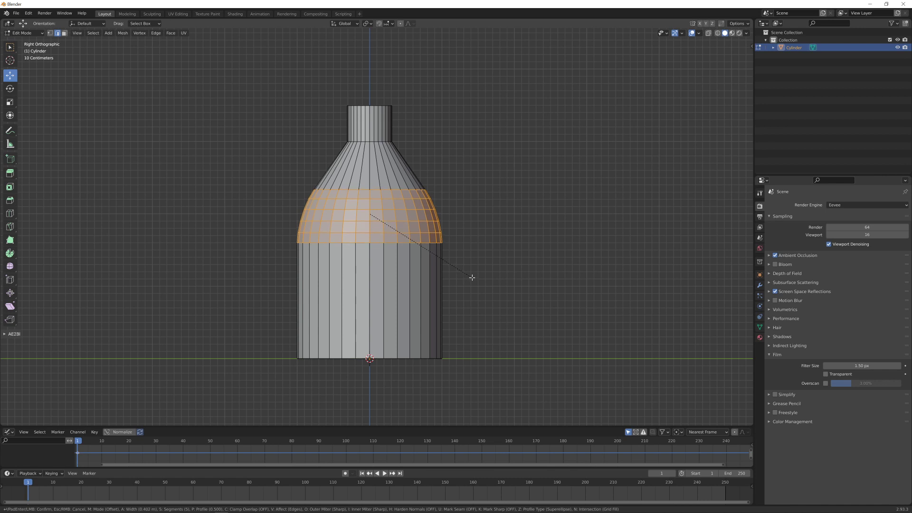
left_click(471, 277)
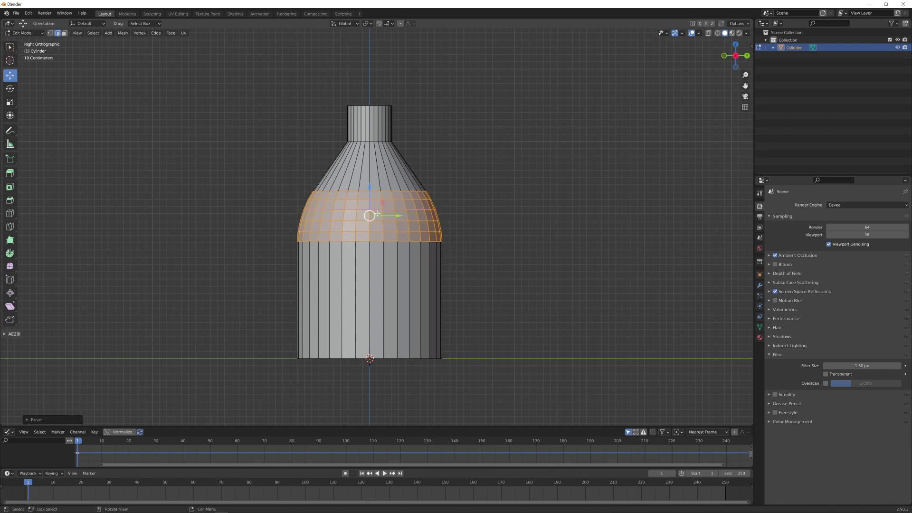
Step: Bevel the edge loop at the base of the neck with a width of about 0.11 m and 4 segments
scroll(380, 157, "up", 3)
middle_click_drag(380, 157, 376, 255, "shift")
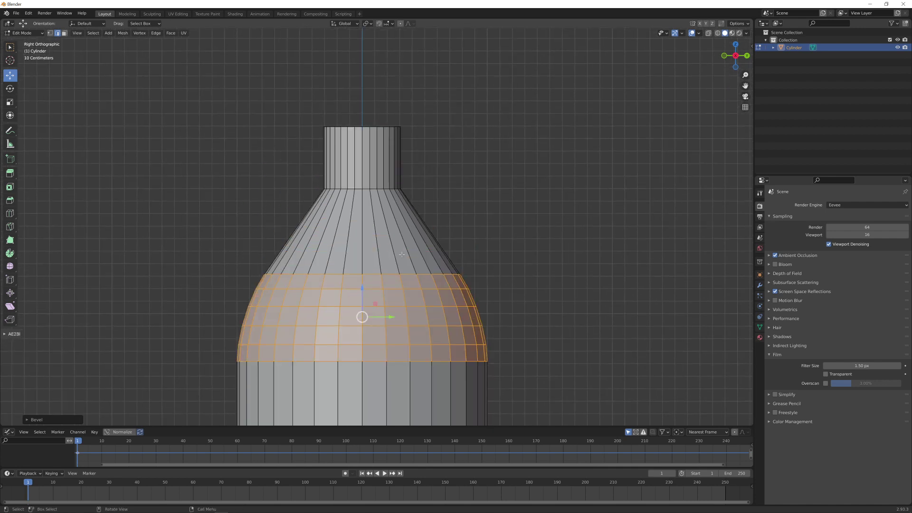
scroll(361, 190, "up", 3)
left_click(358, 172, "alt")
key("ctrl+b")
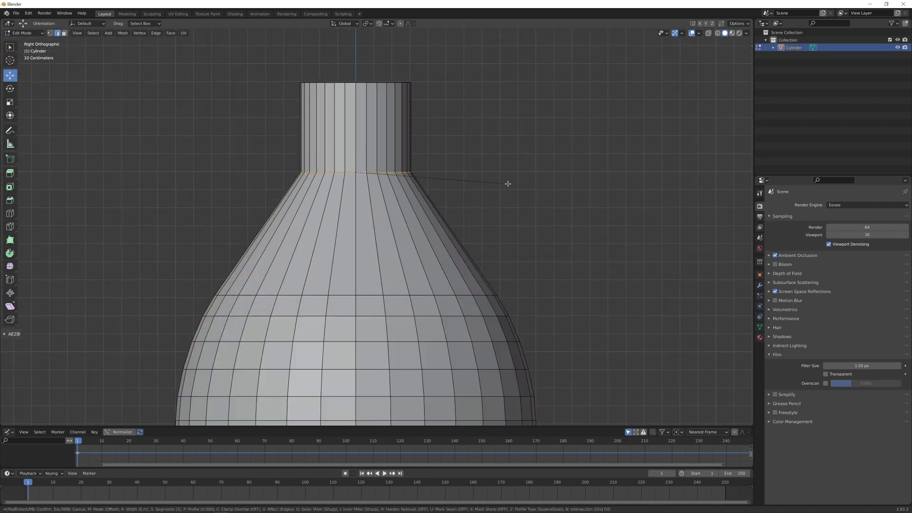
scroll(519, 194, "down", 2)
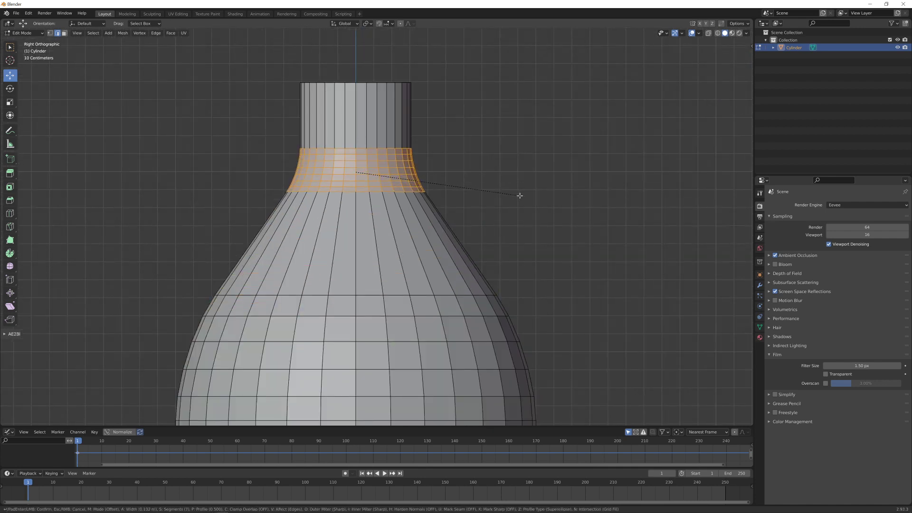
scroll(520, 196, "up", 1)
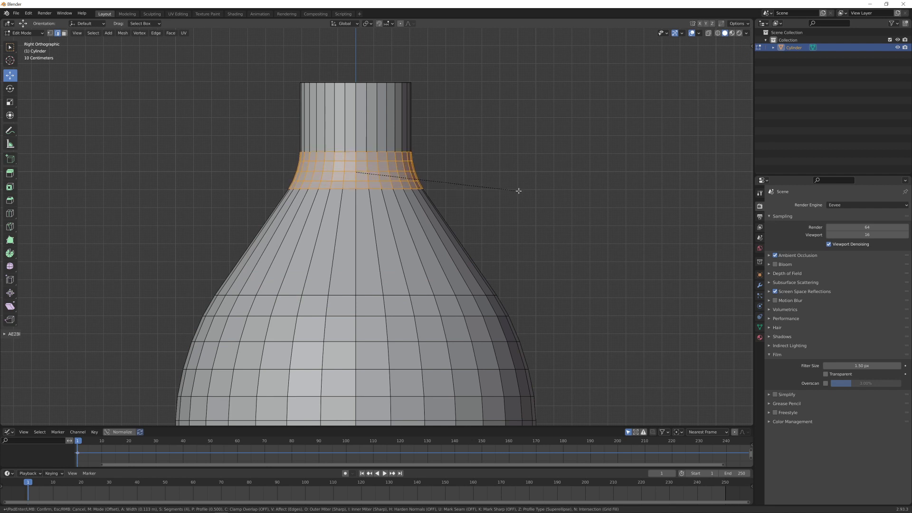
left_click(519, 191)
Step: Bevel the bottle's bottom edge loop with a width of about 0.23 m and 4 segments
scroll(466, 240, "down", 4)
middle_click_drag(466, 241, 474, 158, "shift")
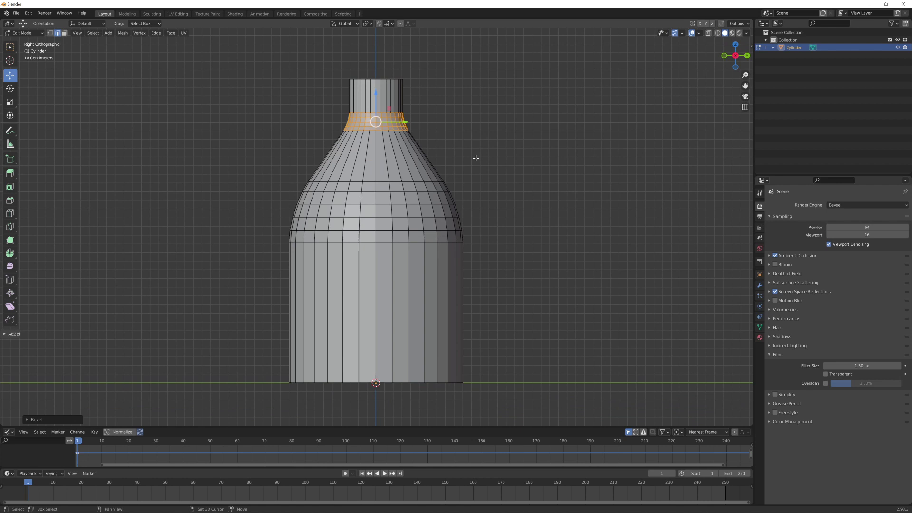
left_click(417, 370, "alt")
middle_click_drag(474, 291, 475, 224, "shift")
scroll(488, 279, "up", 3)
middle_click_drag(602, 288, 601, 254, "shift")
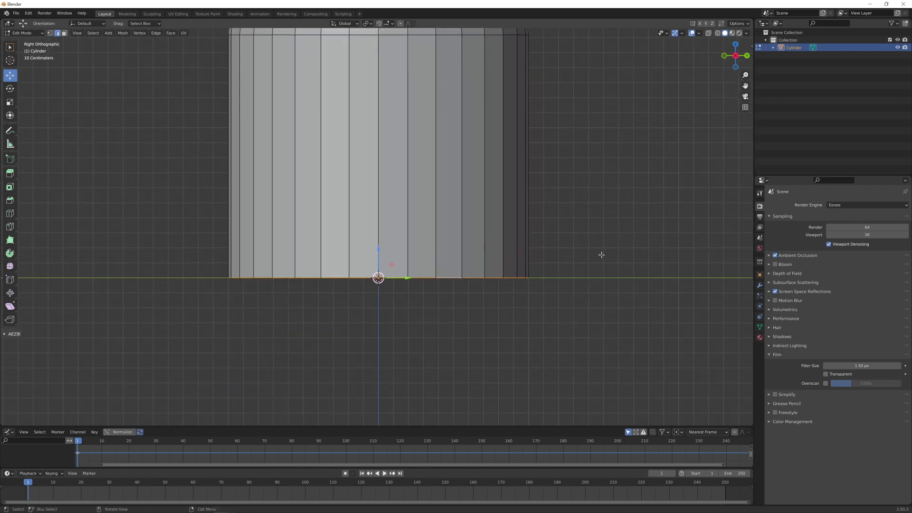
key("ctrl+b")
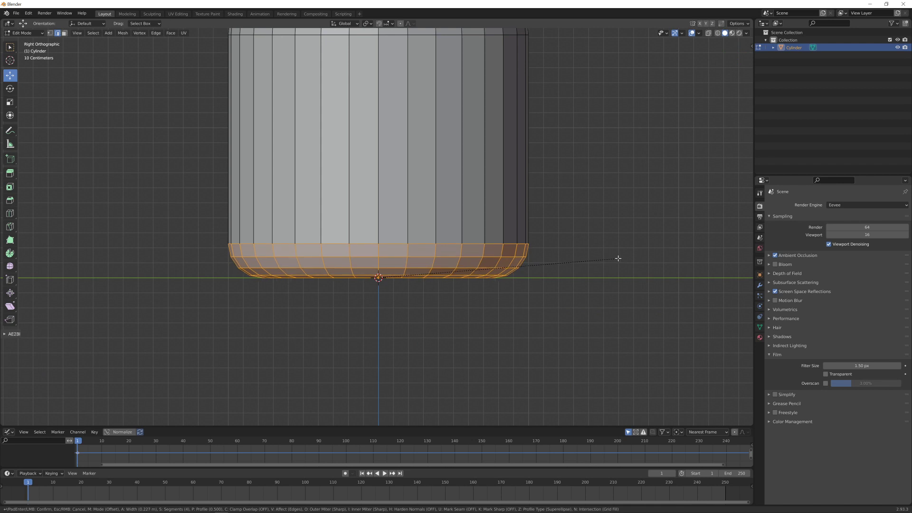
left_click(616, 257)
Step: Add six evenly spaced horizontal loop cuts to the straight body of the bottle
scroll(434, 224, "down", 1)
scroll(434, 223, "down", 2)
middle_click_drag(372, 114, 374, 130, "shift")
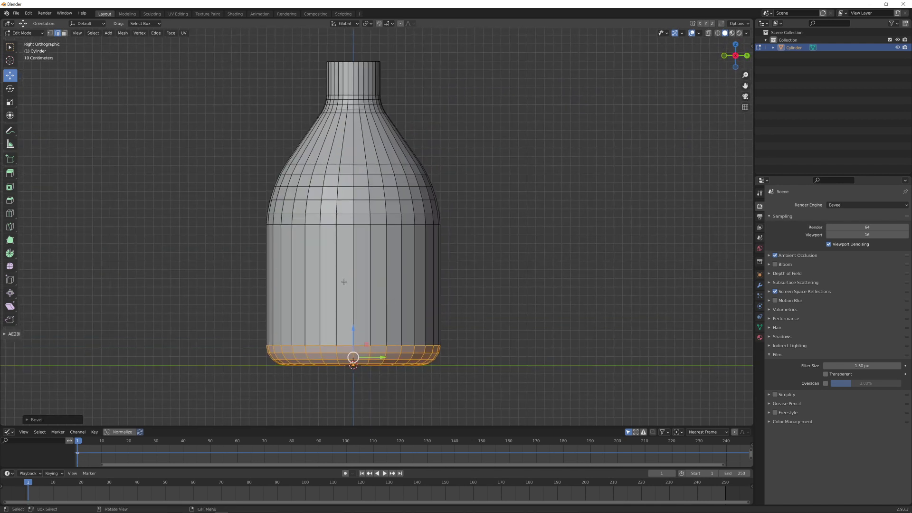
key("ctrl+r")
scroll(345, 276, "up", 5)
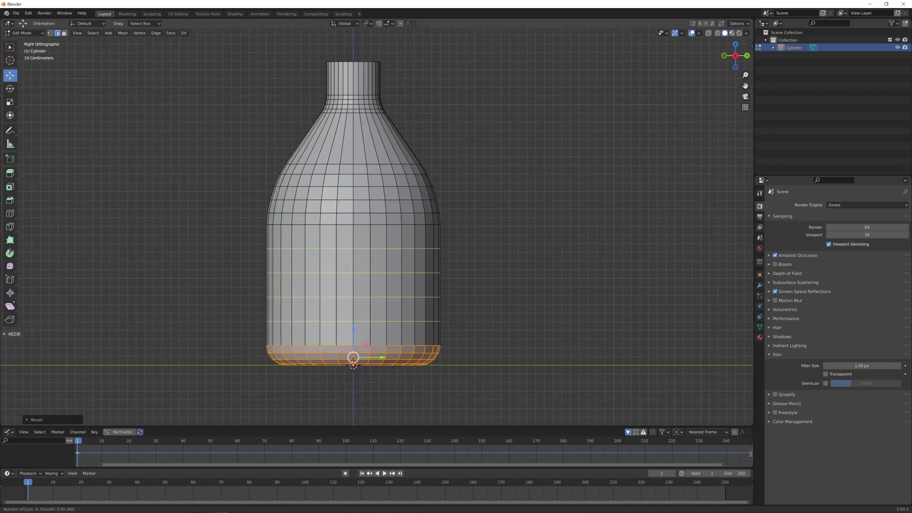
left_click(347, 267)
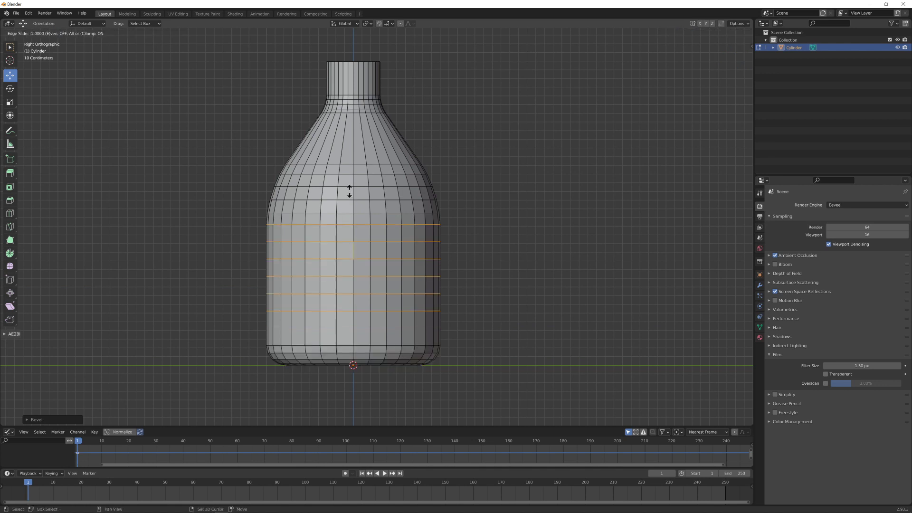
right_click(358, 206)
Step: Add four evenly spaced loop cuts to the sloped shoulder between the two upper bevels
middle_click_drag(358, 205, 351, 272, "shift")
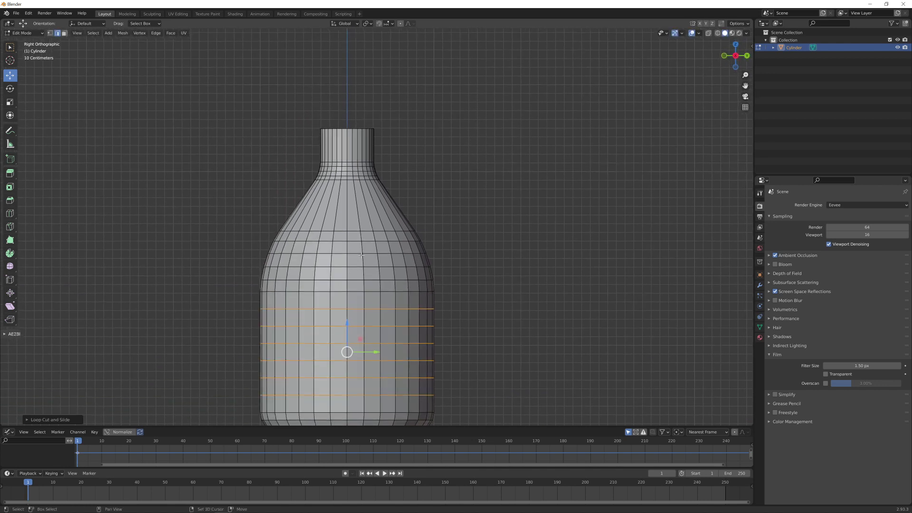
key("ctrl+r")
left_click(348, 210)
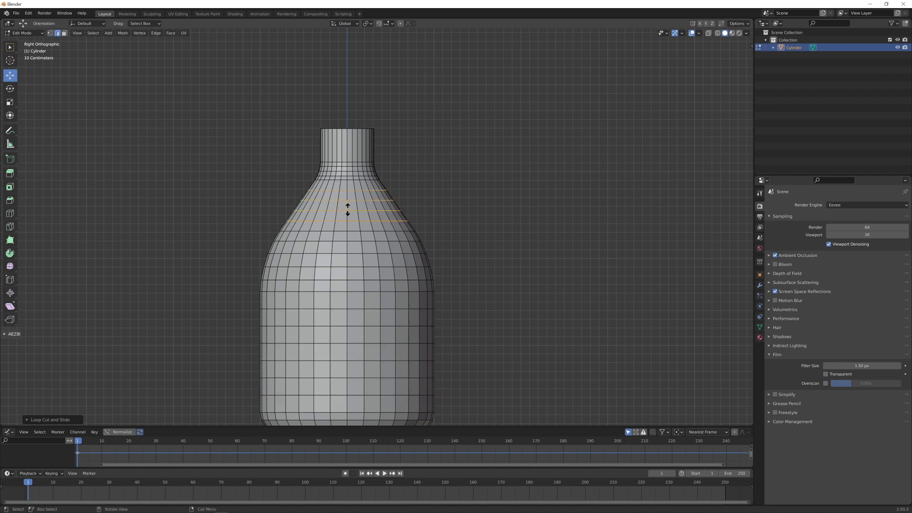
right_click(351, 204)
Step: Add three evenly spaced loop cuts around the bottle's neck
middle_click_drag(348, 359, 342, 390, "shift")
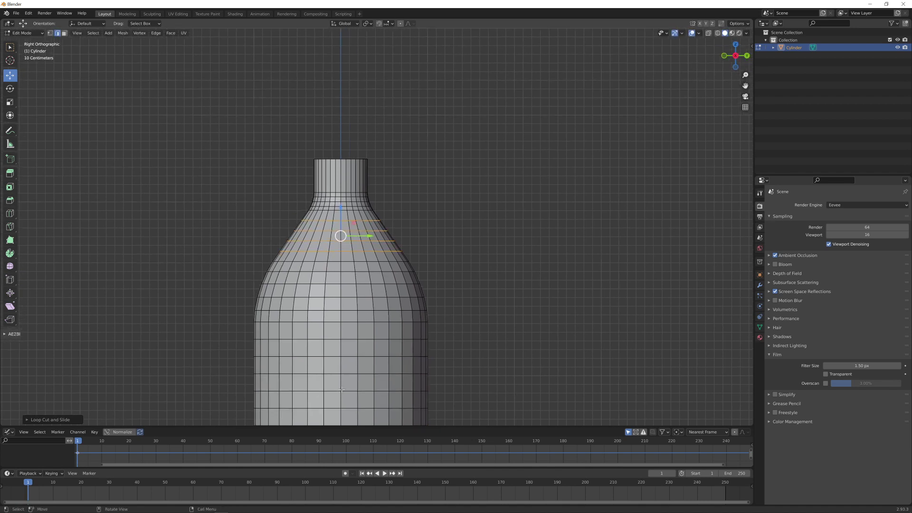
key("ctrl+r")
left_click(344, 180)
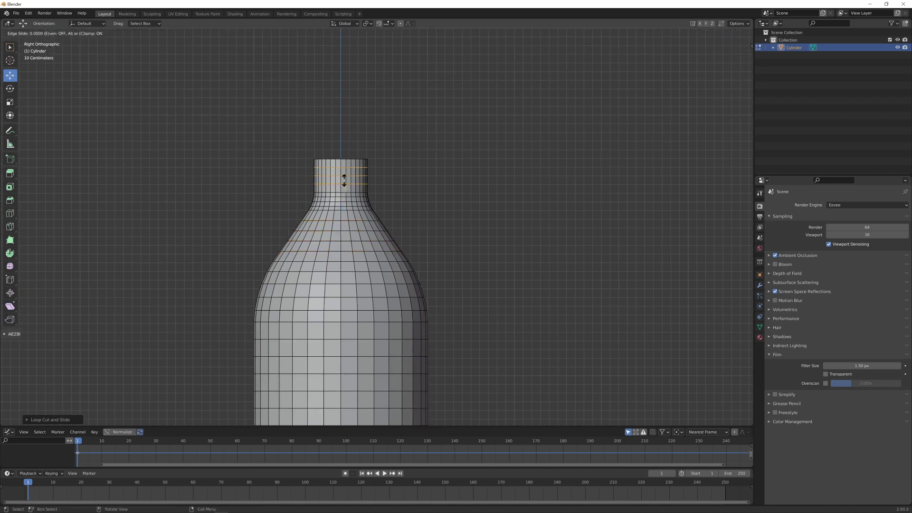
right_click(344, 180)
Step: Select the face capping the neck and delete it to open the bottle
scroll(344, 180, "down", 5)
middle_click_drag(366, 238, 374, 265)
scroll(374, 280, "up", 2)
key("3")
left_click(359, 190)
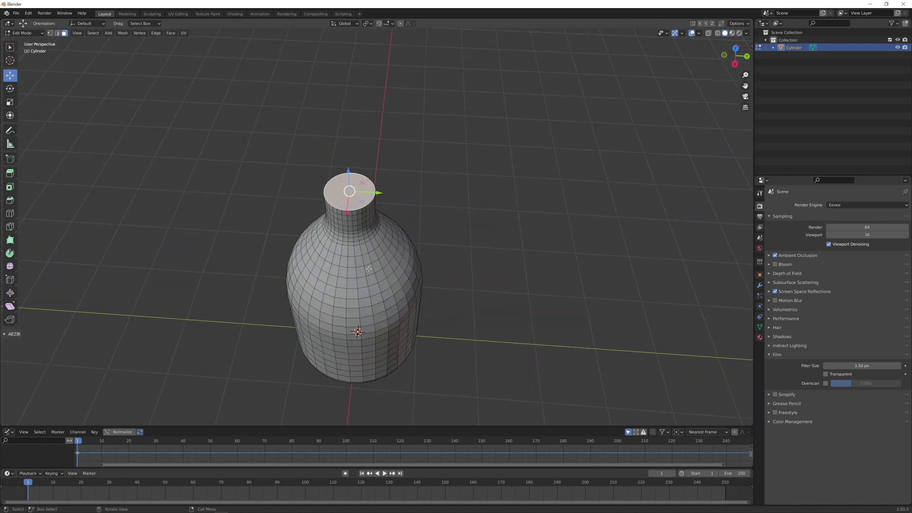
scroll(358, 190, "up", 2)
key("x")
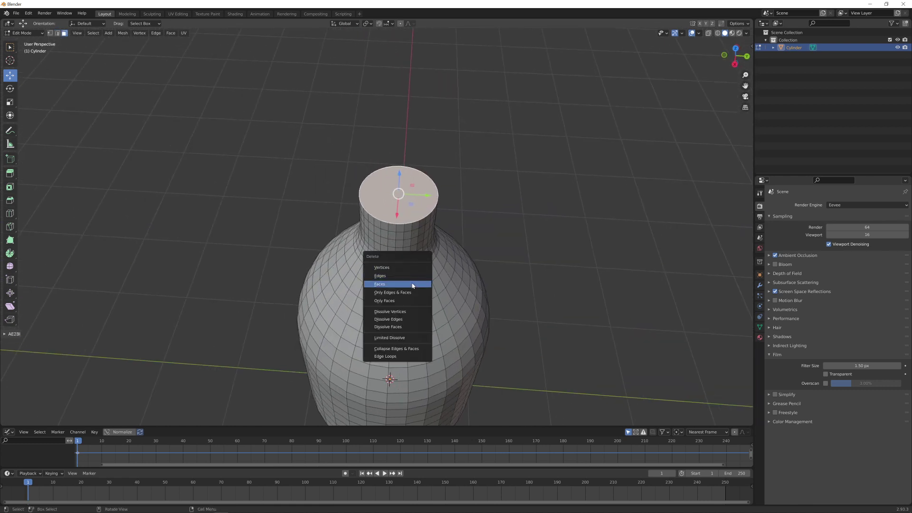
left_click(414, 284)
Step: Switch the bottle from Edit Mode to Object Mode and view its open neck from above
scroll(395, 258, "down", 3)
middle_click_drag(394, 258, 418, 257)
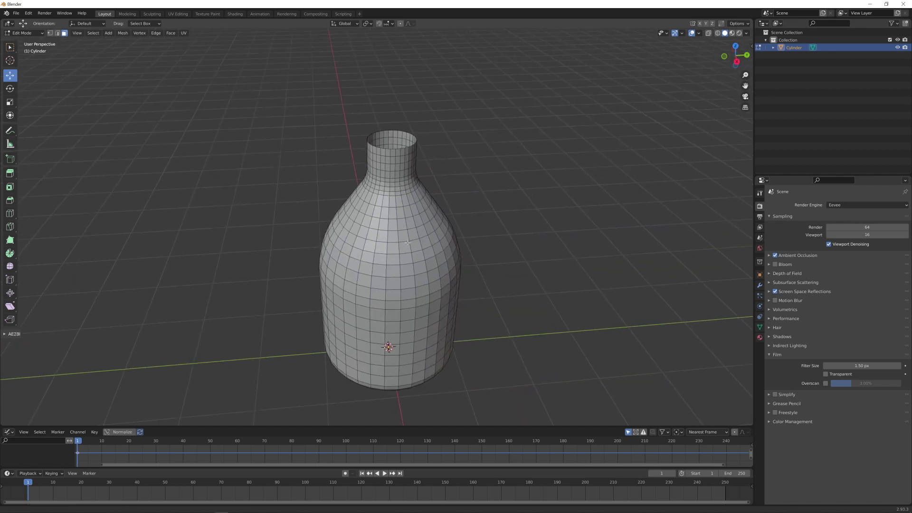
key("ctrl+Tab")
left_click(359, 259)
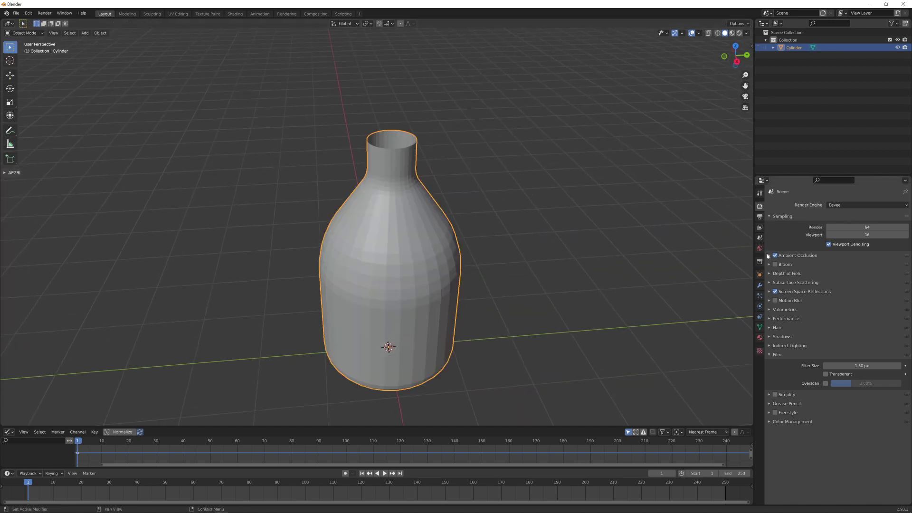
scroll(427, 239, "up", 2)
middle_click_drag(427, 239, 418, 269)
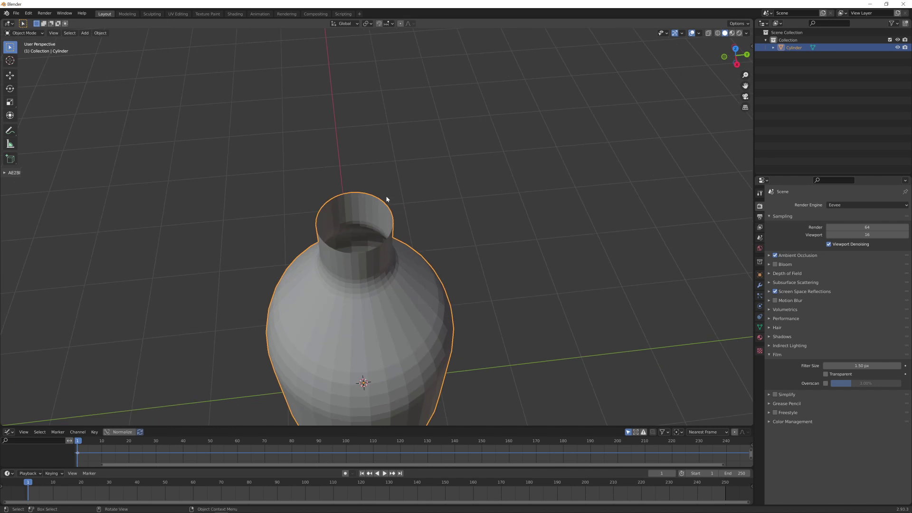
Step: Add a Solidify modifier to the bottle and increase its thickness until the rim shows a clearly thicker wall
left_click(760, 285)
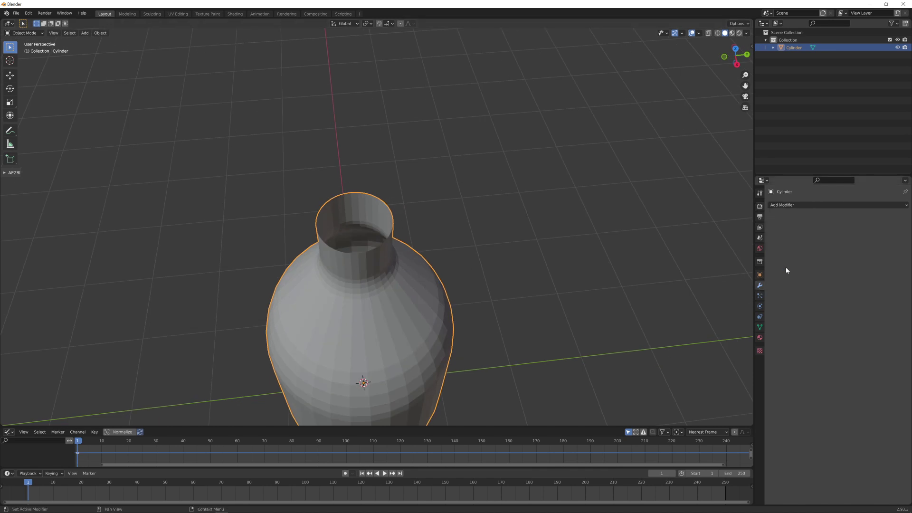
left_click(809, 206)
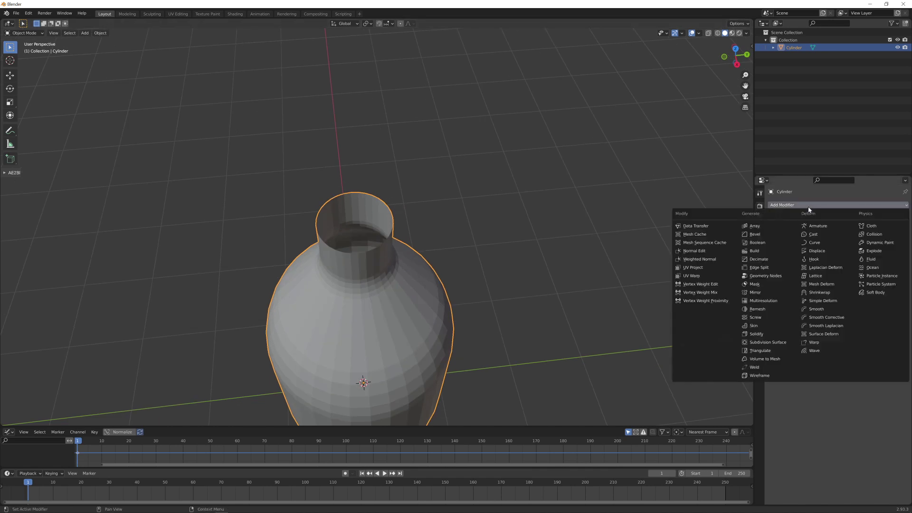
left_click(756, 335)
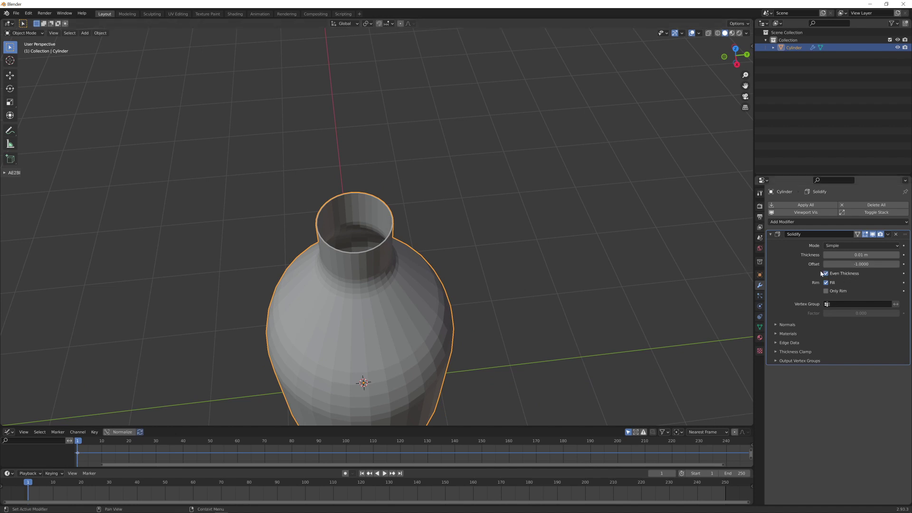
middle_click_drag(466, 261, 606, 256)
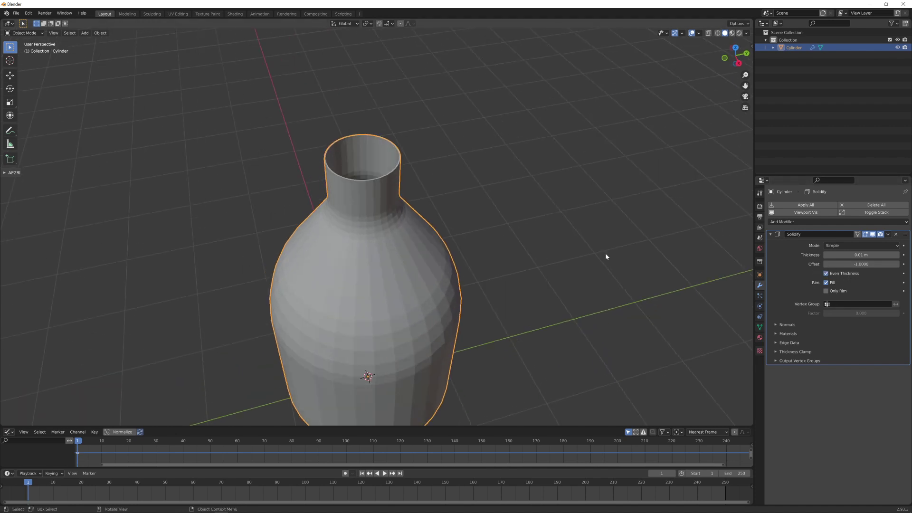
left_click_drag(847, 254, 885, 255)
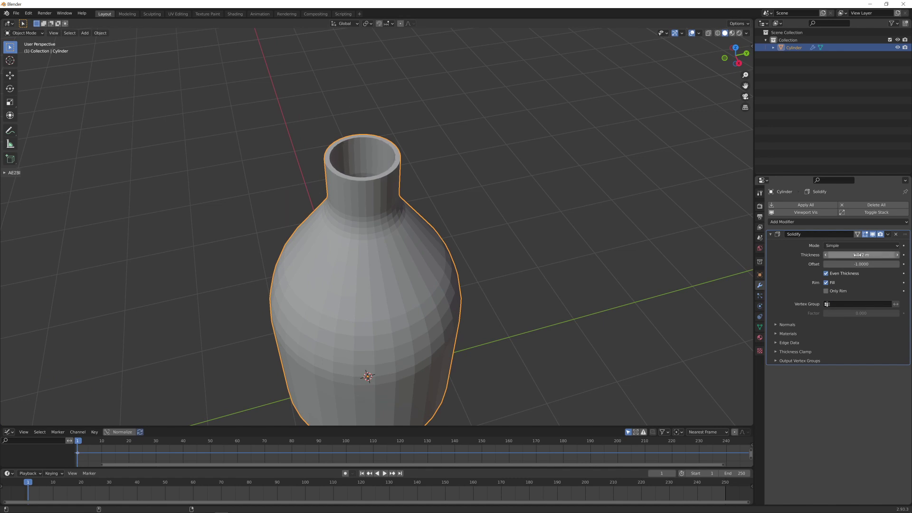
Step: Enable High Quality normals in the bottle's Solidify modifier
middle_click_drag(502, 328, 505, 361)
left_click(775, 325)
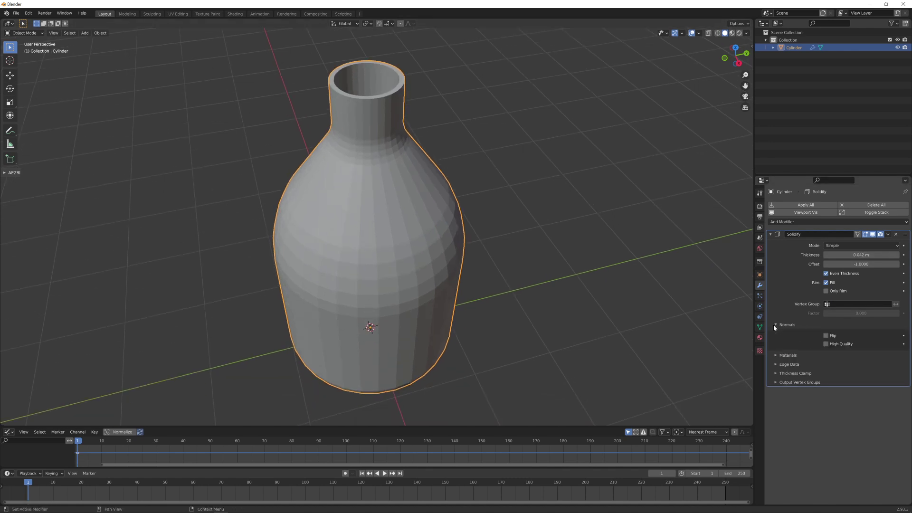
left_click(825, 344)
middle_click_drag(522, 304, 473, 286)
key("KP_1")
scroll(462, 253, "down", 3)
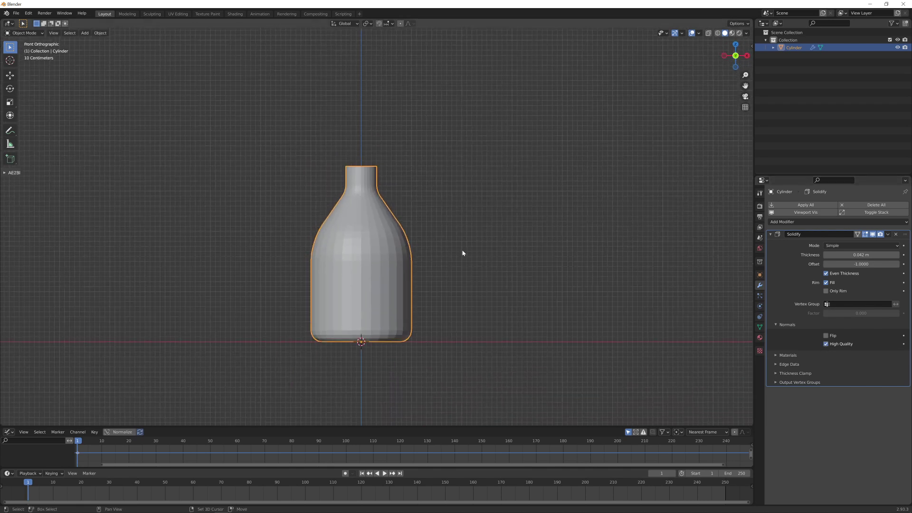
mouse_move(460, 242)
middle_mouse_down()
mouse_move(475, 220)
mouse_move(452, 258)
middle_mouse_up()
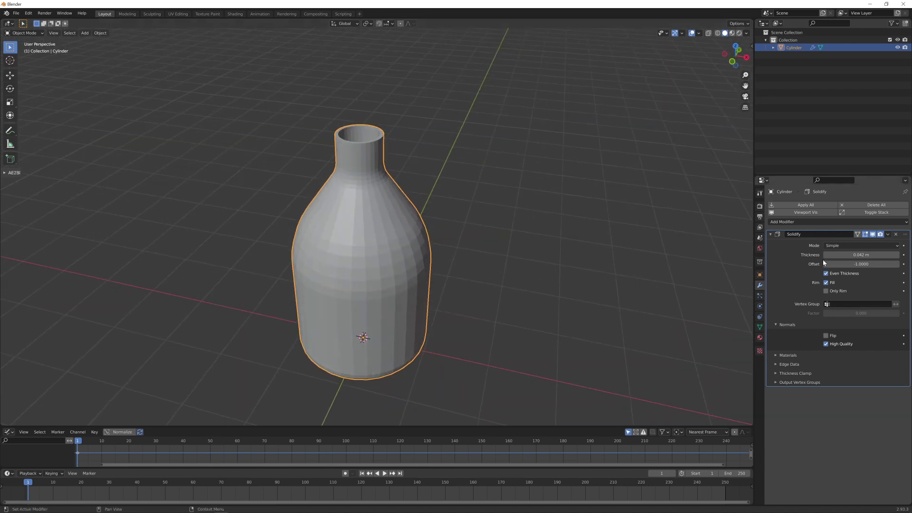
Step: Apply the Solidify modifier to the bottle and show it in front view
left_click(887, 234)
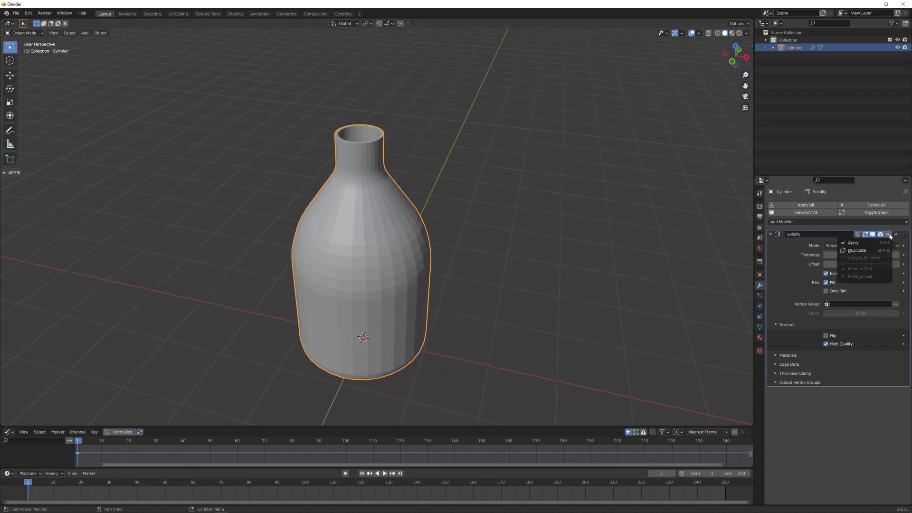
left_click(867, 244)
key("KP_1")
middle_click_drag(650, 294, 660, 281, "shift")
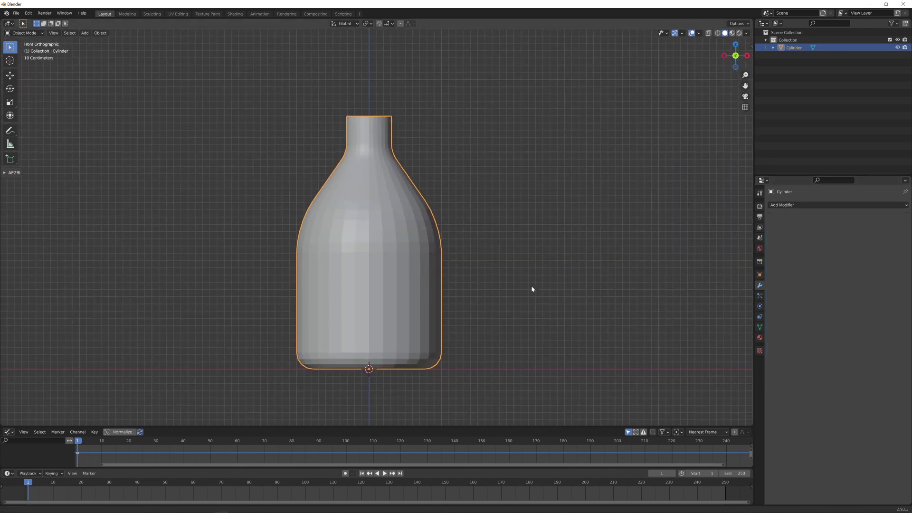
Step: Shade the bottle smooth and enable Auto Smooth for its mesh normals
right_click(328, 238)
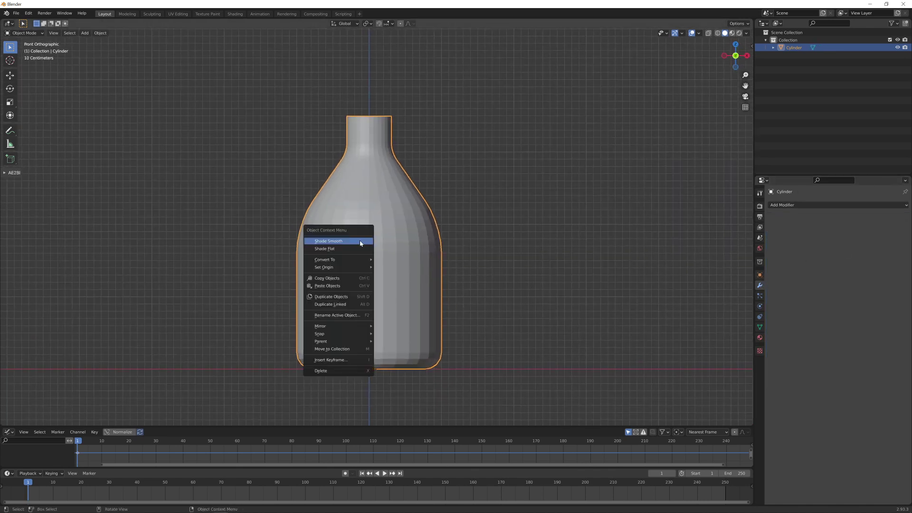
left_click(328, 239)
middle_click_drag(333, 237, 446, 259)
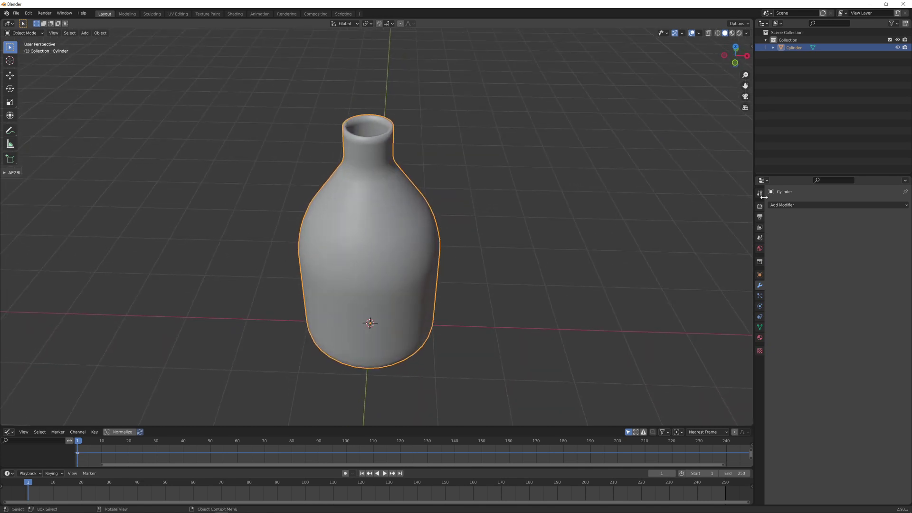
left_click(759, 327)
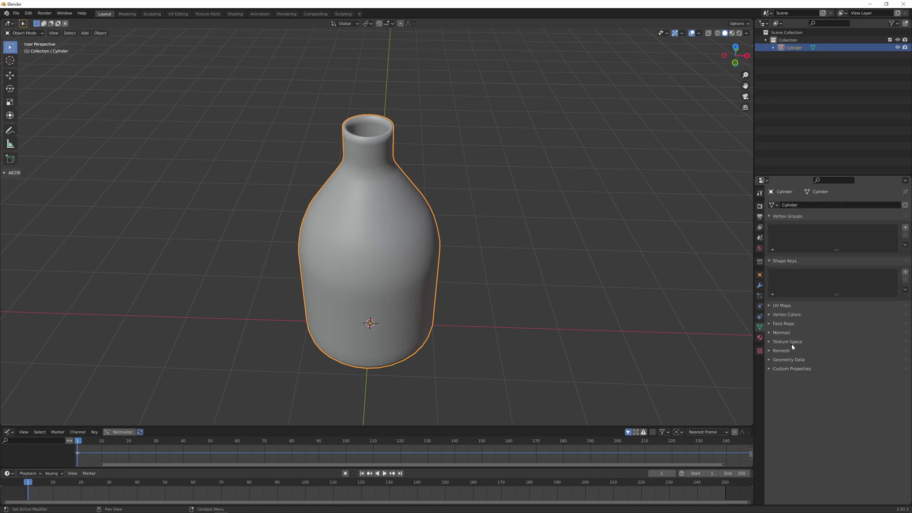
left_click(769, 334)
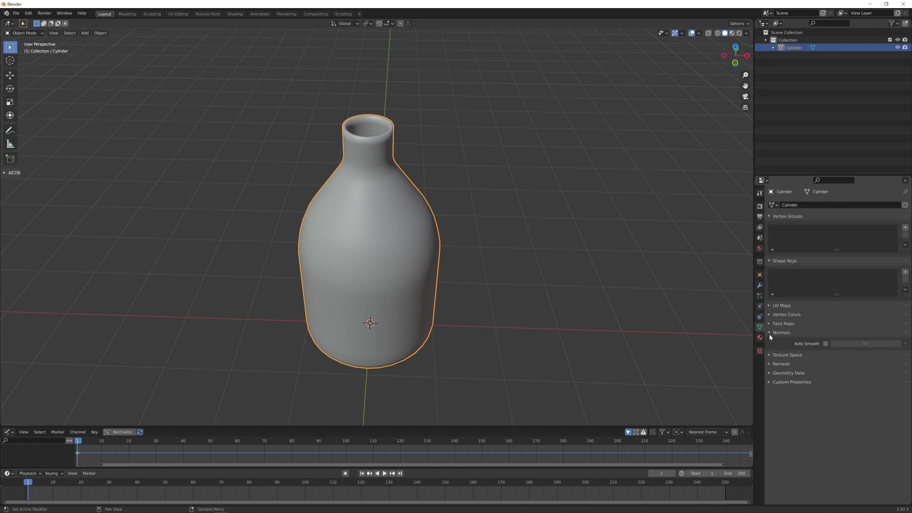
left_click(825, 344)
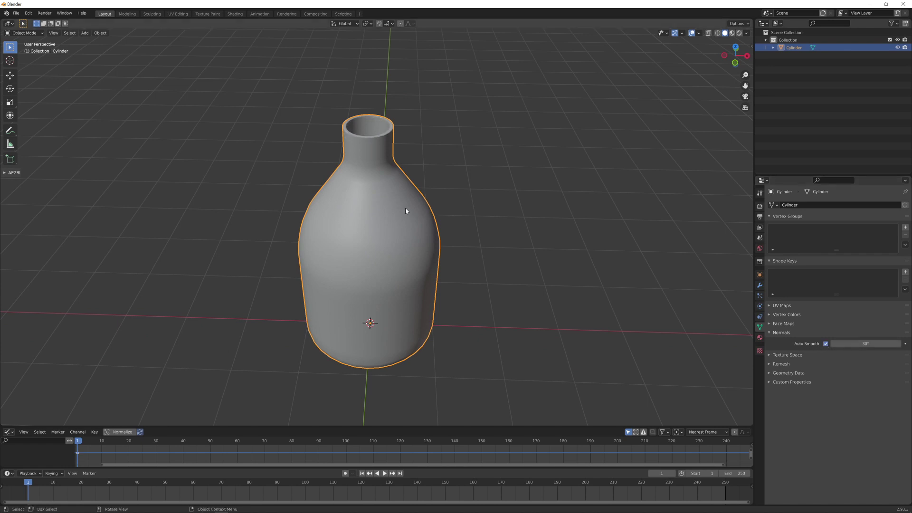
scroll(394, 181, "up", 5)
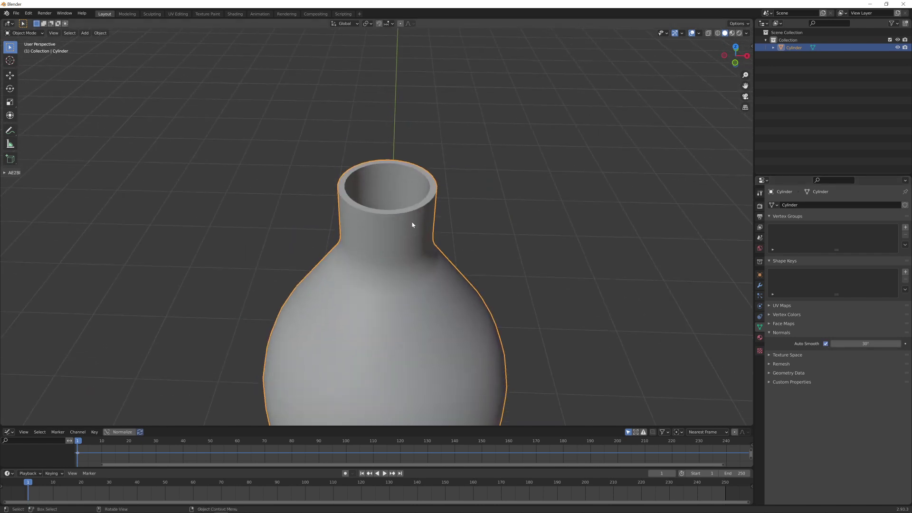
Step: Bevel the inner and outer edge loops of the bottle's rim with three segments, then return to Object Mode
key("ctrl+Tab")
left_click(476, 235)
scroll(435, 251, "up", 3)
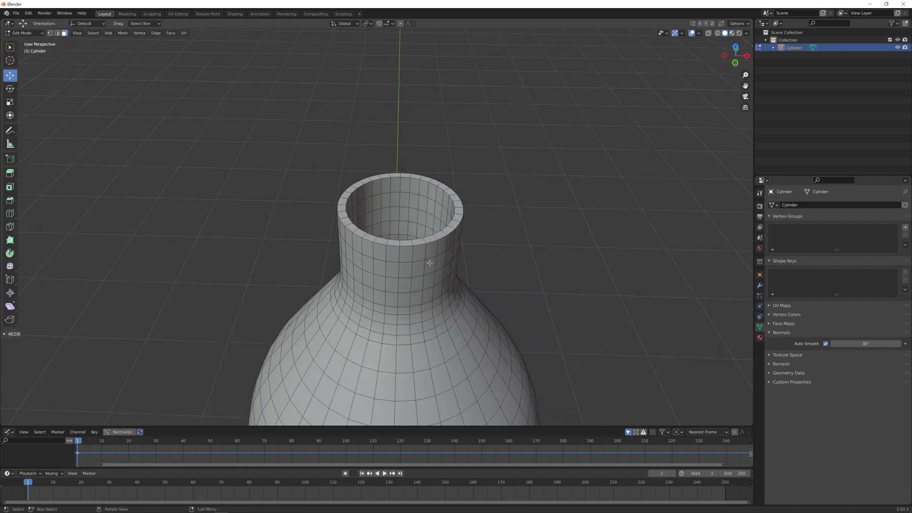
left_click(433, 264, "alt")
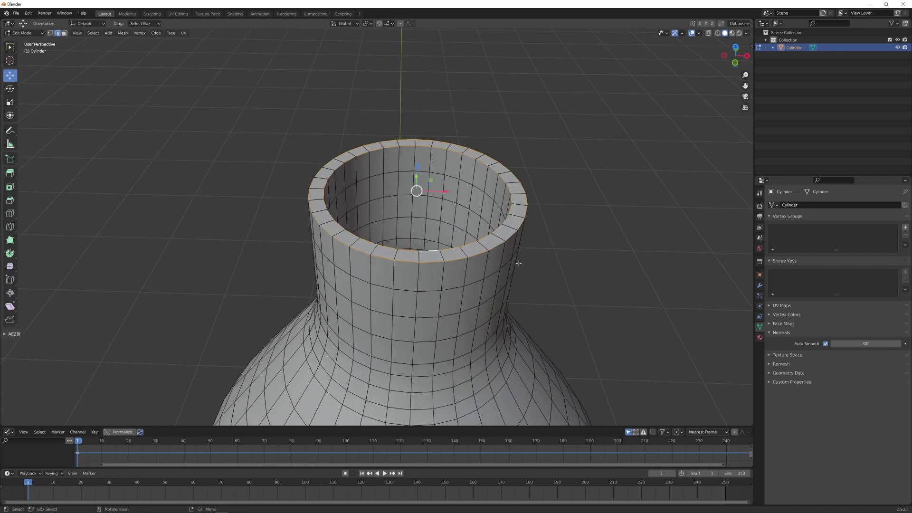
key("ctrl+b")
scroll(531, 267, "up", 3)
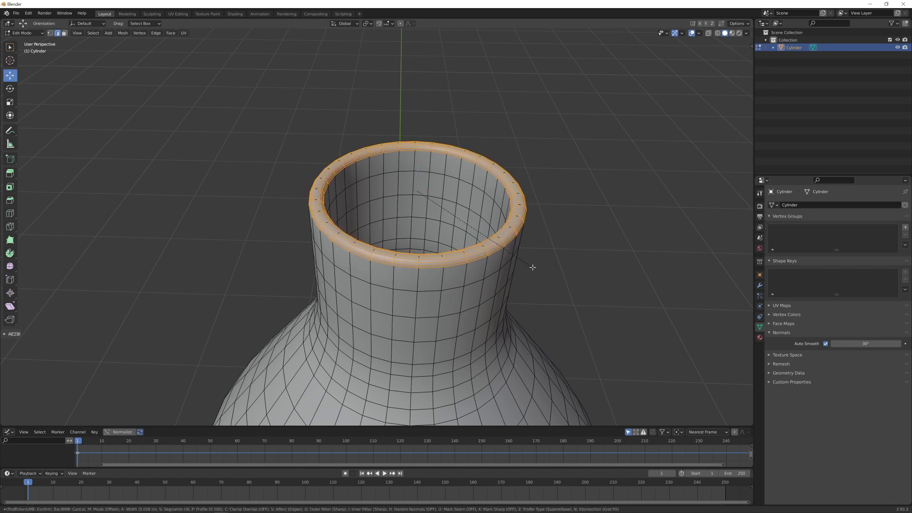
scroll(532, 268, "down", 2)
scroll(532, 267, "up", 2)
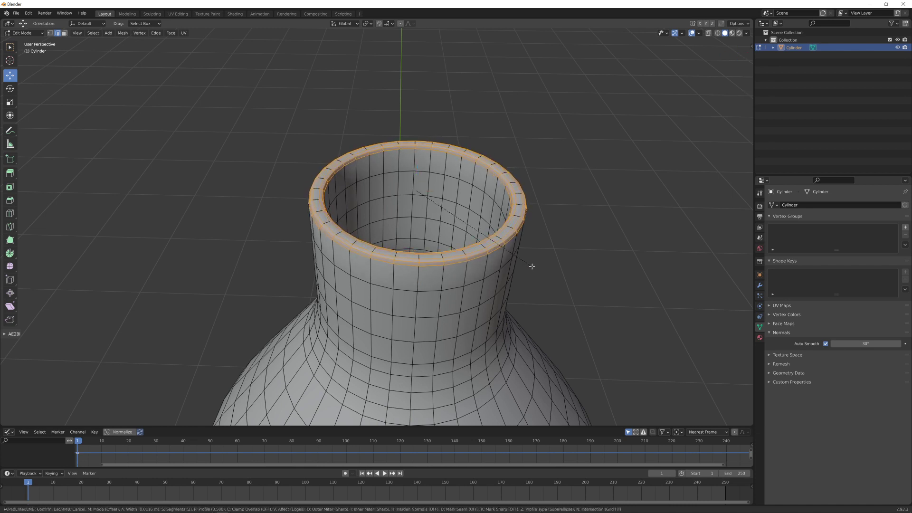
scroll(533, 267, "down", 1)
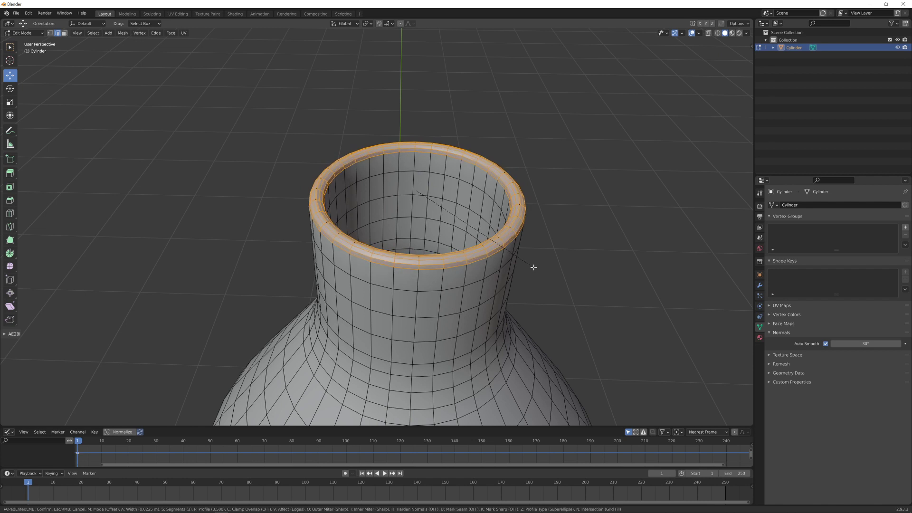
left_click(534, 266)
scroll(505, 265, "down", 5)
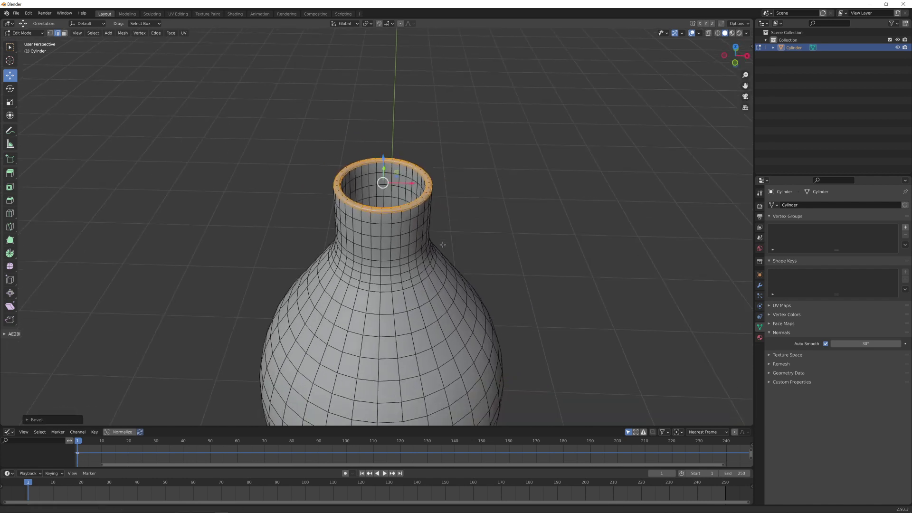
key("Tab")
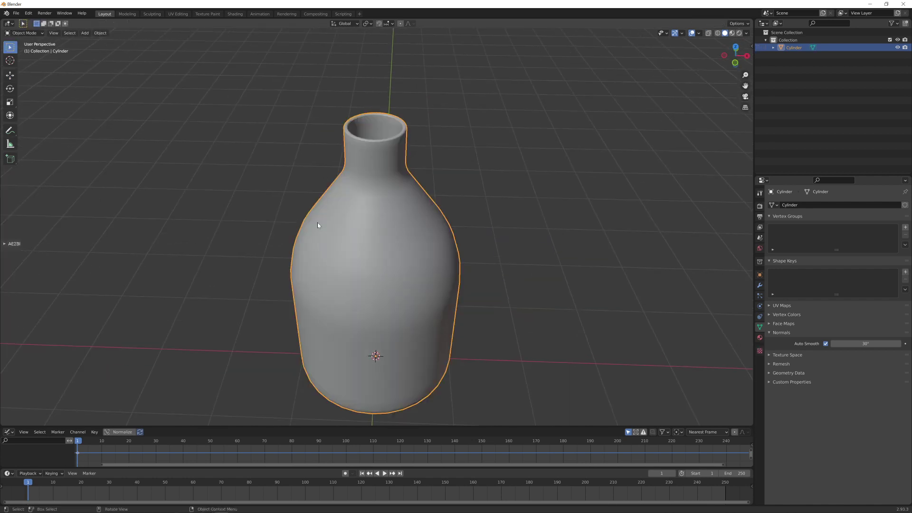
Step: Rename the bottle object as JAR
scroll(415, 244, "down", 3)
key("KP_1")
scroll(403, 212, "up", 4)
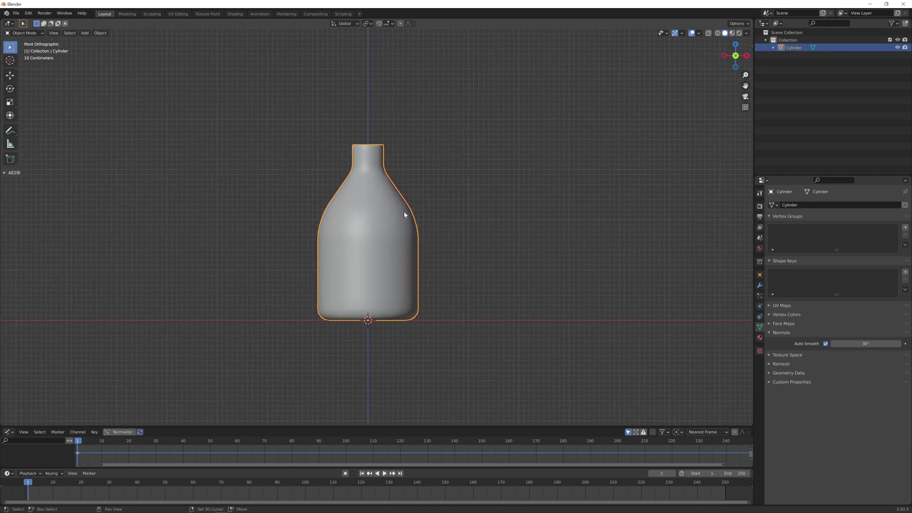
scroll(450, 250, "down", 1)
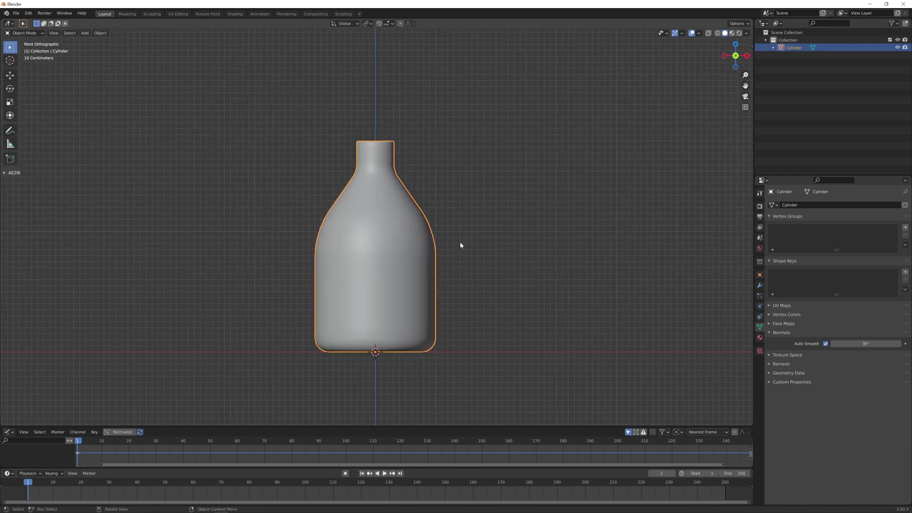
key("F2")
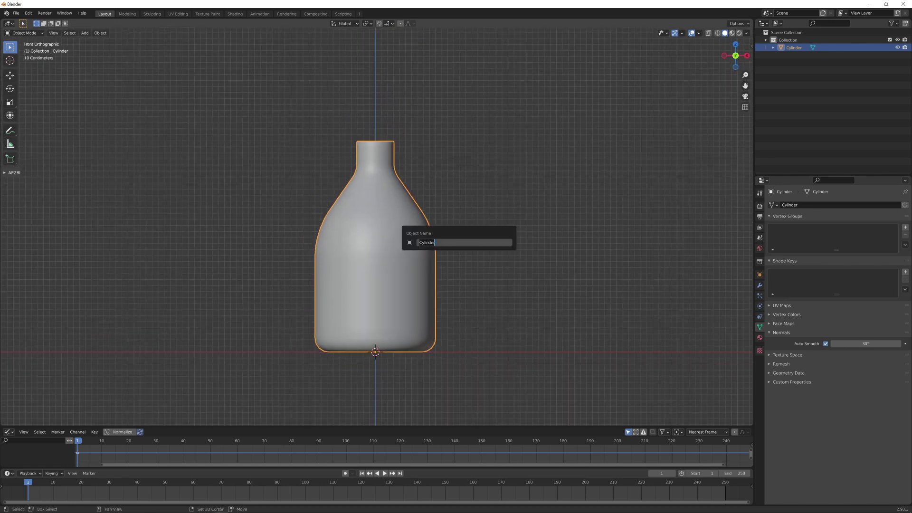
key("BackSpace")
type("JAR")
key("Return")
scroll(484, 222, "down", 1)
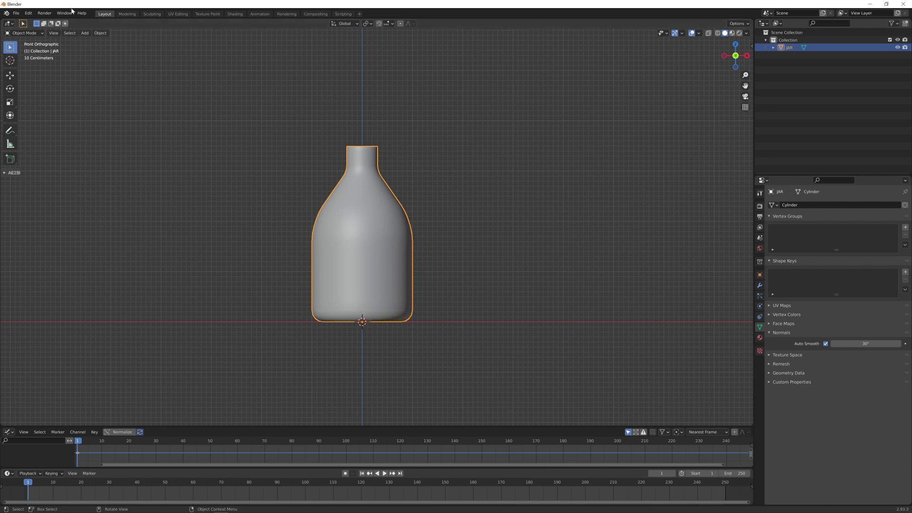
Step: Set the jar's origin to its Center of Mass (Surface)
left_click(101, 32)
mouse_move(104, 50)
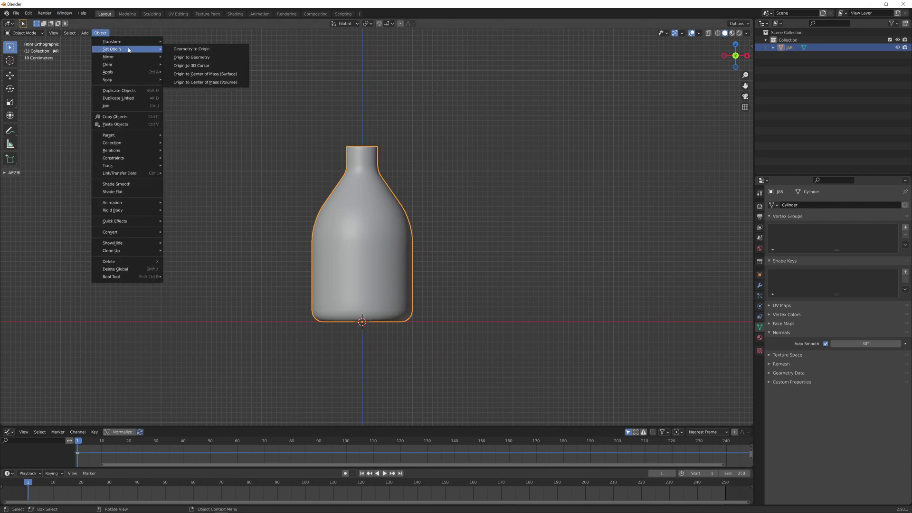
left_click(206, 74)
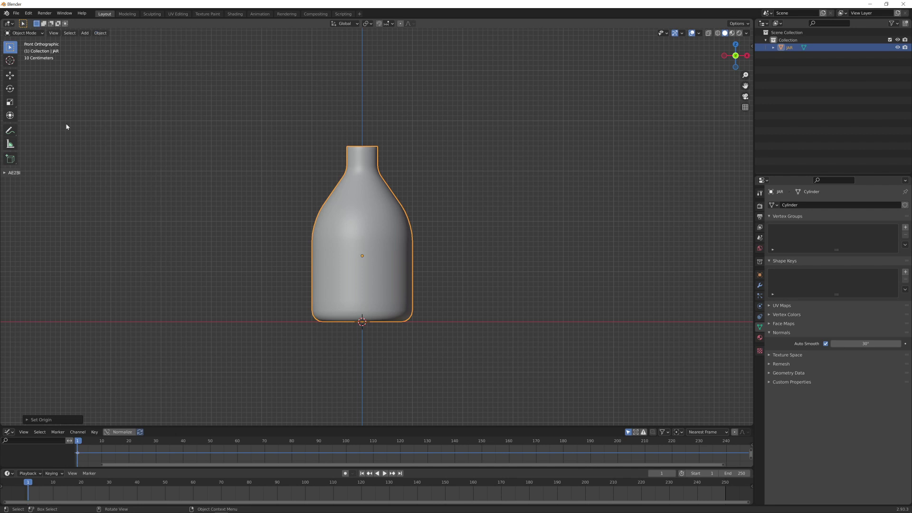
Step: Move the jar straight up along the Z axis, well above the ground line in front view
left_click(10, 75)
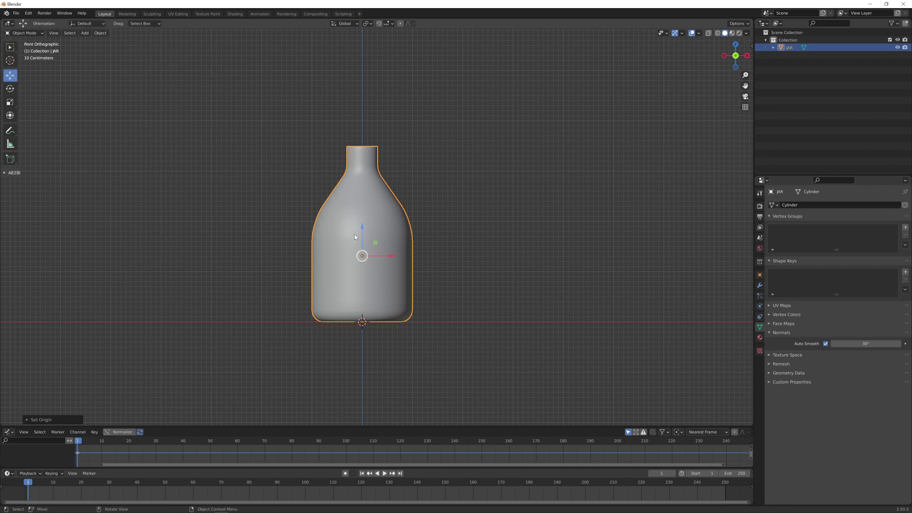
mouse_move(476, 226)
middle_mouse_down()
mouse_move(376, 230)
mouse_move(474, 228)
middle_mouse_up()
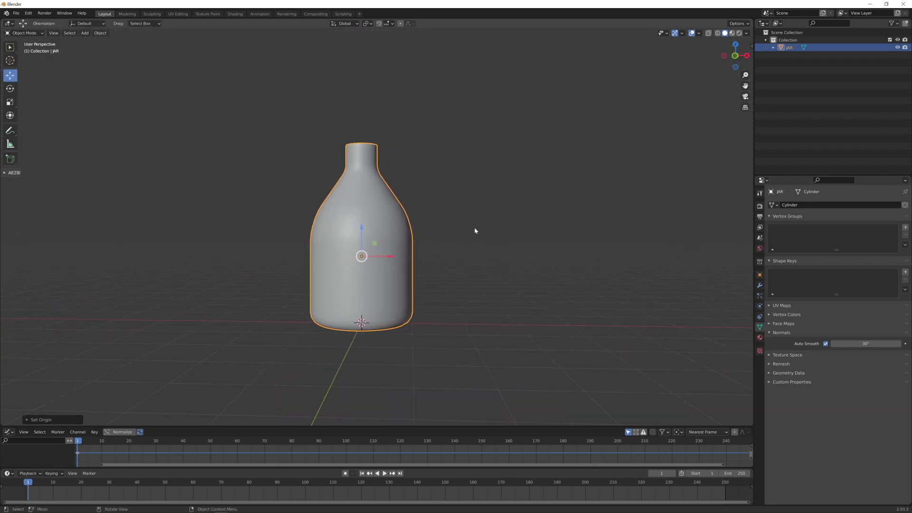
key("KP_1")
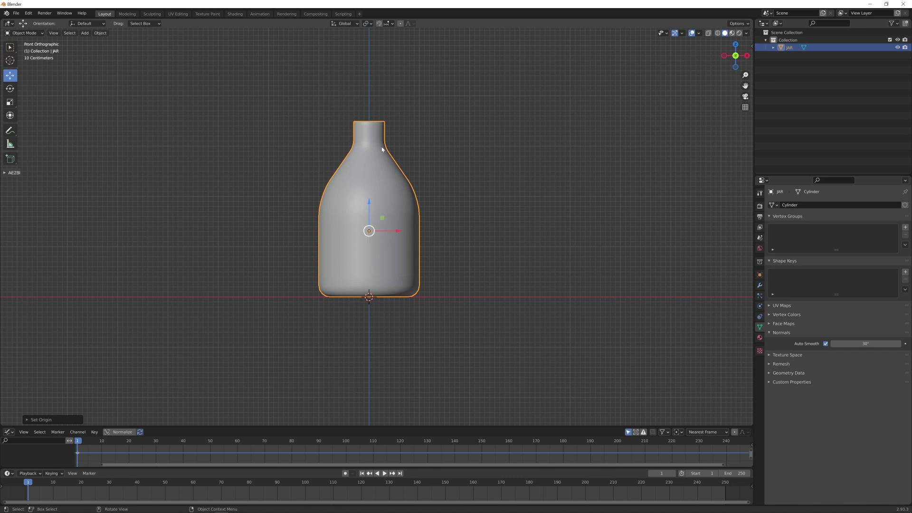
middle_click_drag(358, 240, 355, 304, "shift")
scroll(346, 292, "down", 2)
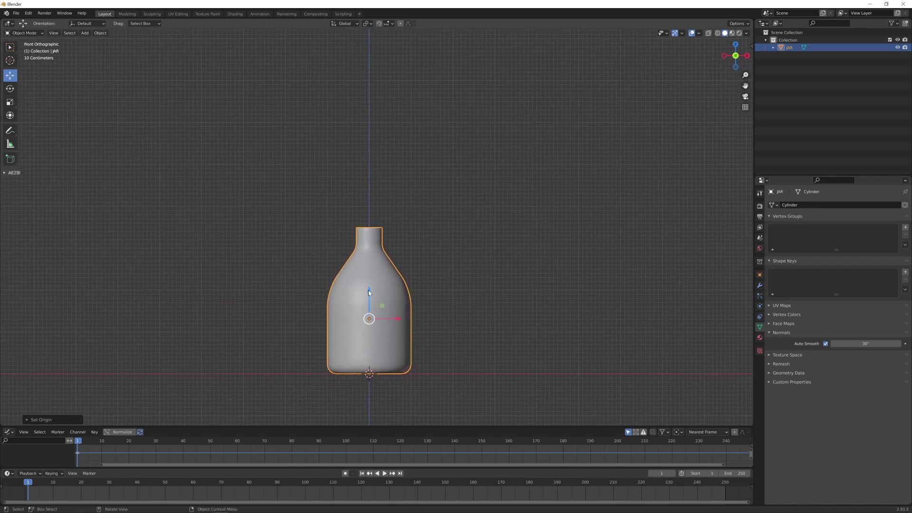
left_click_drag(369, 292, 393, 117)
scroll(433, 266, "down", 1)
middle_click_drag(433, 266, 424, 258, "shift")
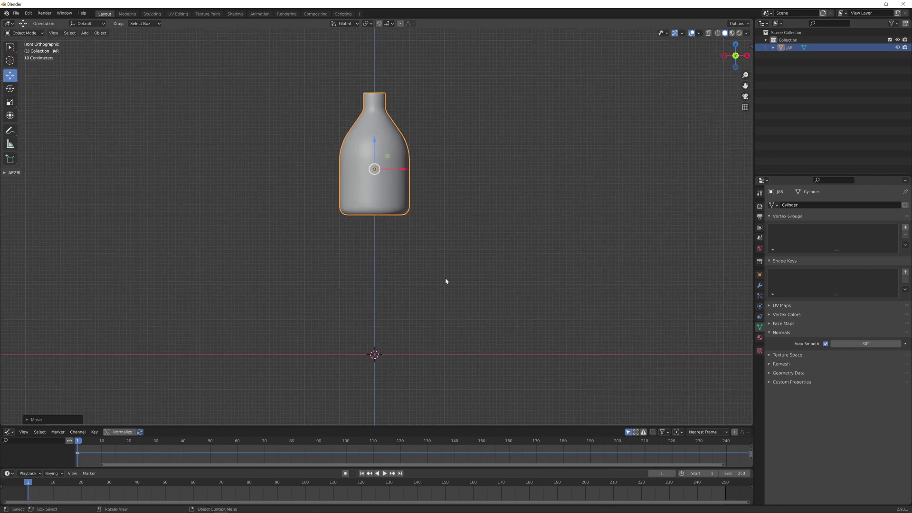
Step: Add a cube below the jar and raise its mesh in Edit Mode so its base rests on the ground line
key("shift+a")
mouse_move(446, 279)
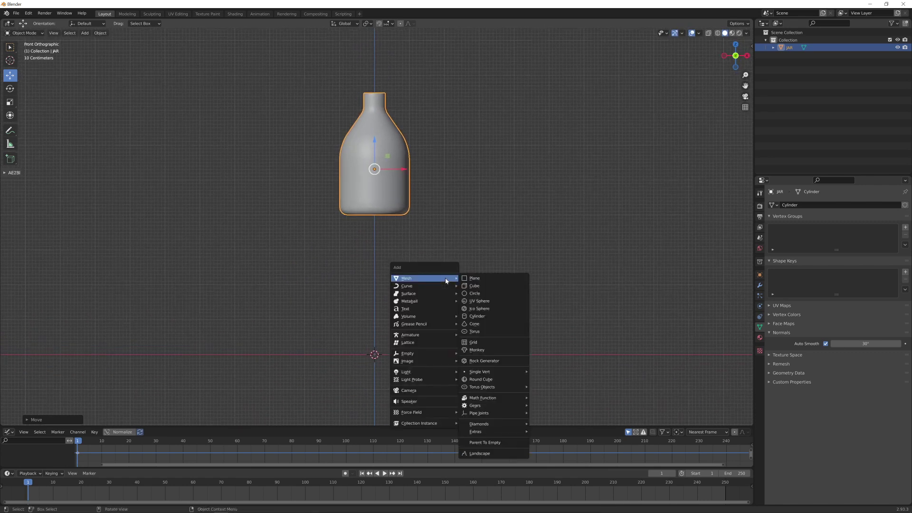
left_click(483, 287)
key("ctrl+Tab")
left_click(444, 324)
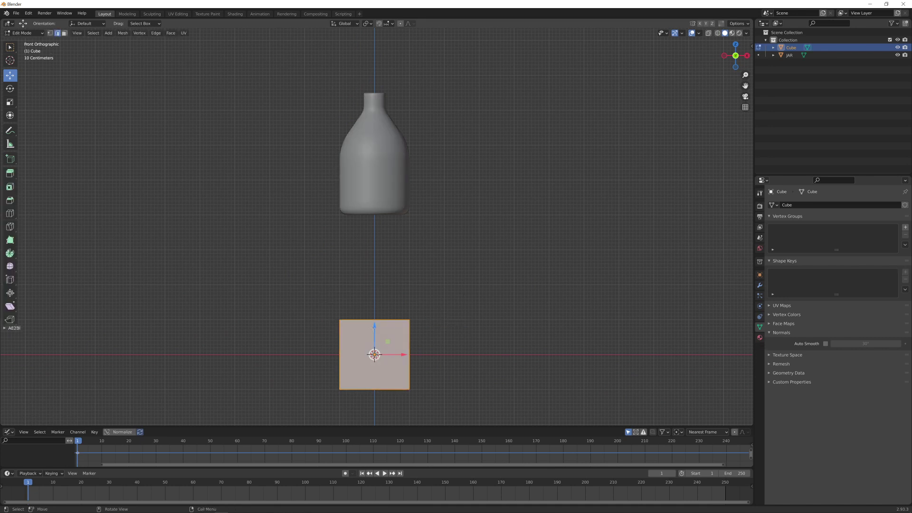
key("g")
left_click(377, 291)
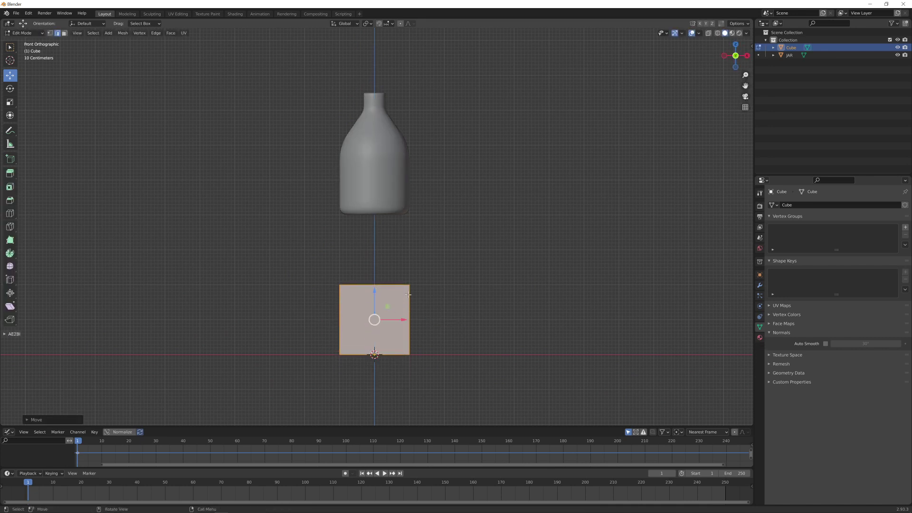
Step: Raise the cube's top face up to the jar's base to form a tall pedestal, then return to Object Mode
middle_click_drag(409, 294, 410, 297)
key("3")
left_click(383, 282)
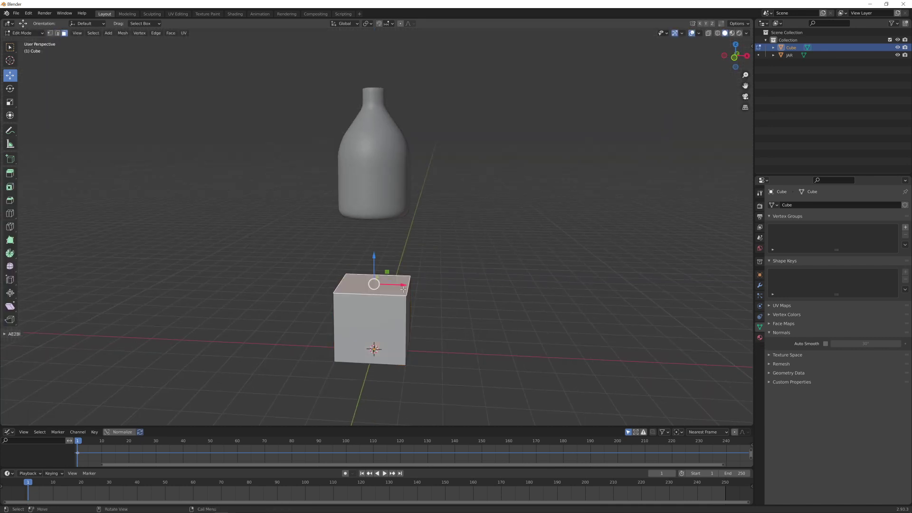
key("KP_1")
left_click_drag(375, 259, 376, 189)
middle_click_drag(402, 271, 464, 327)
key("Tab")
Step: Select the jar and examine how it sits on the pedestal in the right side view
key("KP_1")
middle_click_drag(362, 230, 384, 231)
left_click(356, 158)
key("KP_3")
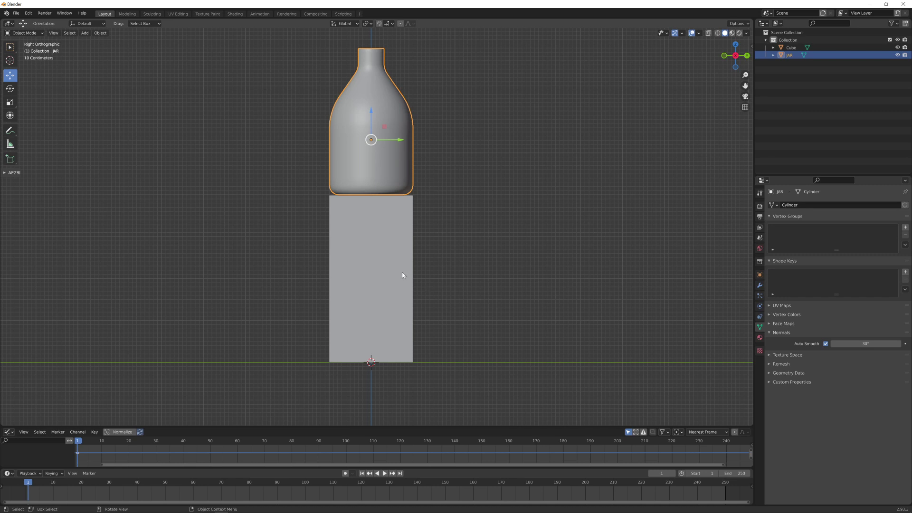
Step: Add a cube at the pedestal's base and flatten it along the Z axis into a thin slab
middle_click_drag(402, 272, 482, 322)
key("shift+a")
mouse_move(472, 309)
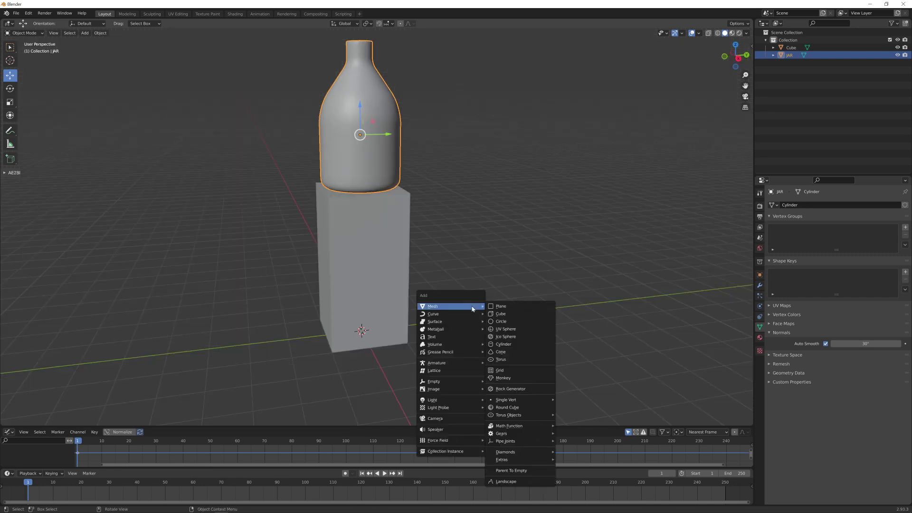
left_click(498, 315)
key("KP_1")
key("s")
key("z")
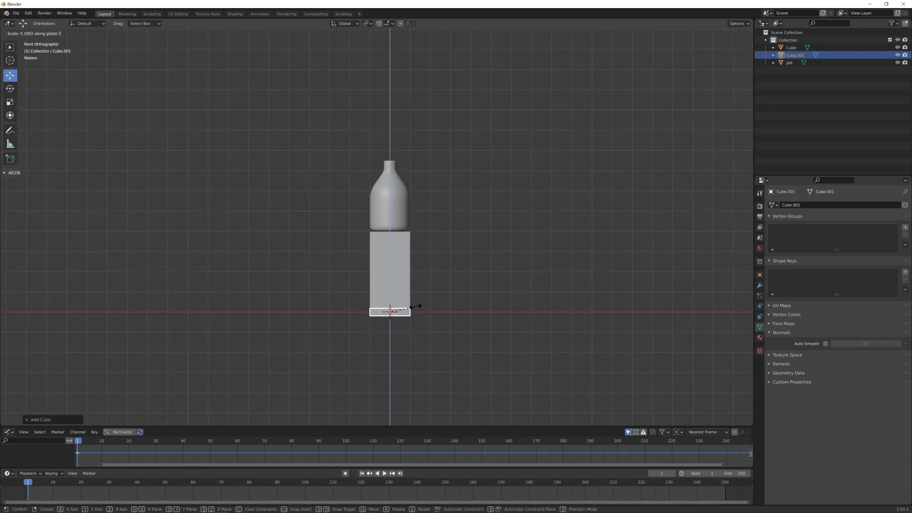
left_click(407, 309)
Step: Scale the slab outward in X and Y only to form a wide floor, and apply its object transform
middle_click_drag(419, 302, 447, 315)
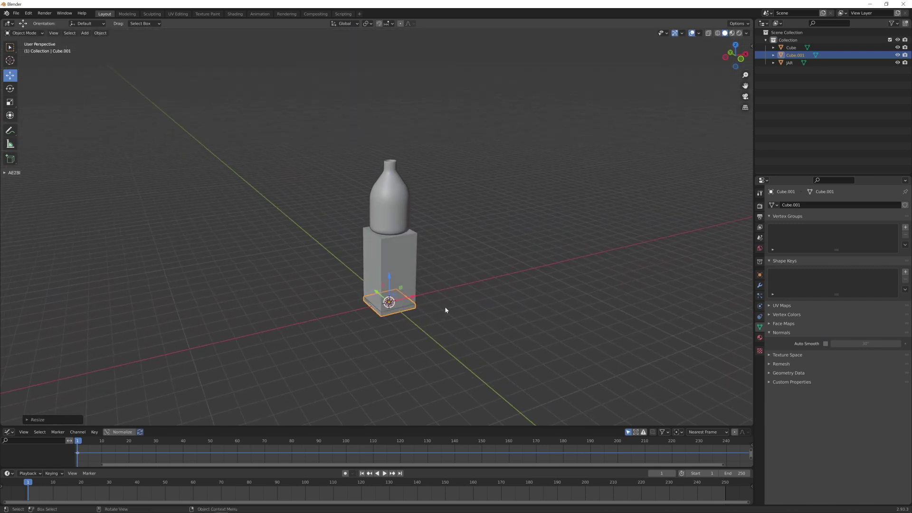
key("s")
key("shift+z")
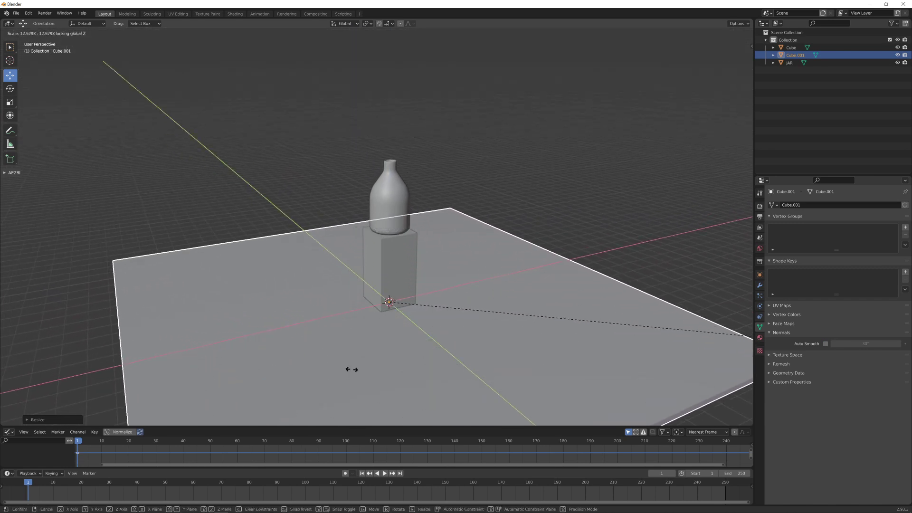
left_click(550, 370)
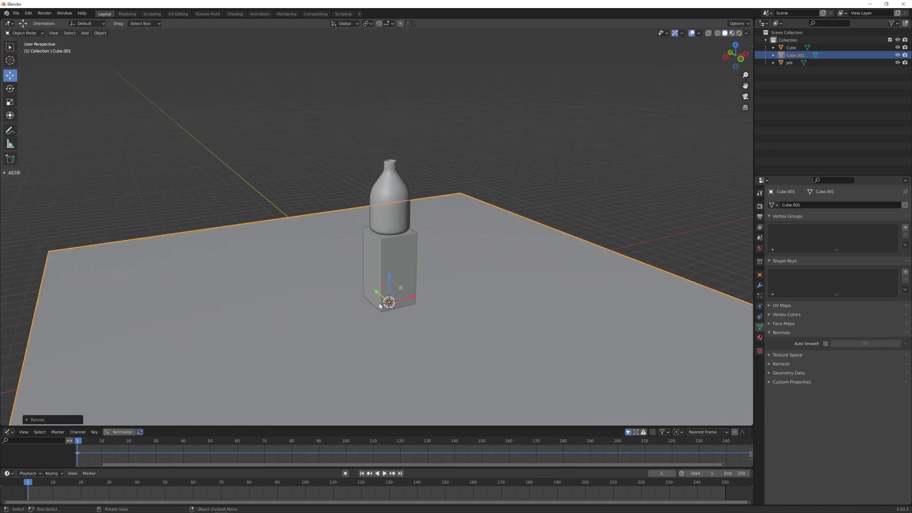
key("ctrl+a")
left_click(326, 282)
Step: Set the viewport shading color to Random so each object has its own color
scroll(419, 311, "down", 3)
middle_click_drag(418, 311, 395, 265)
scroll(409, 270, "up", 3)
scroll(408, 273, "down", 3)
scroll(389, 280, "up", 3)
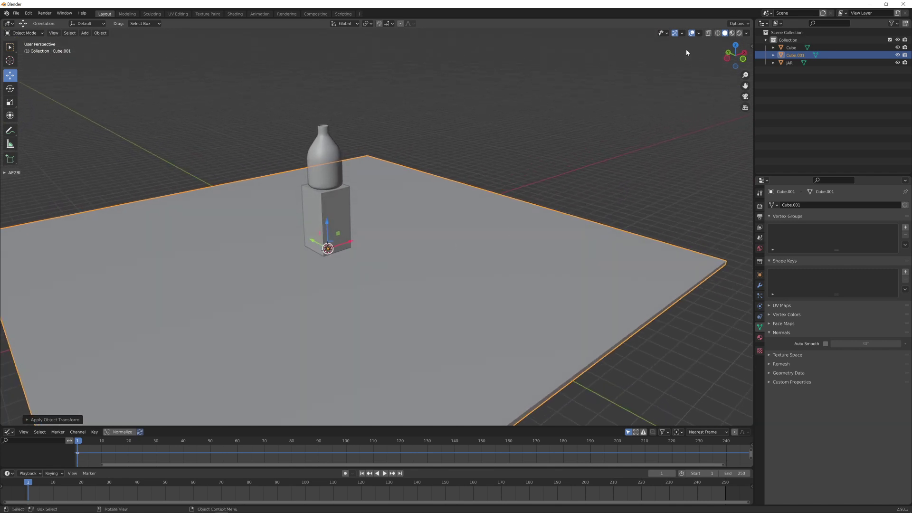
left_click(745, 34)
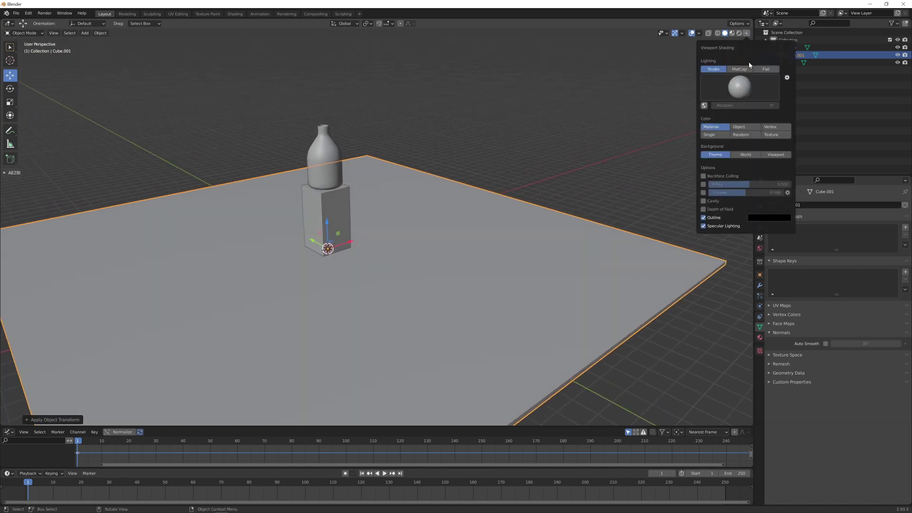
left_click(741, 135)
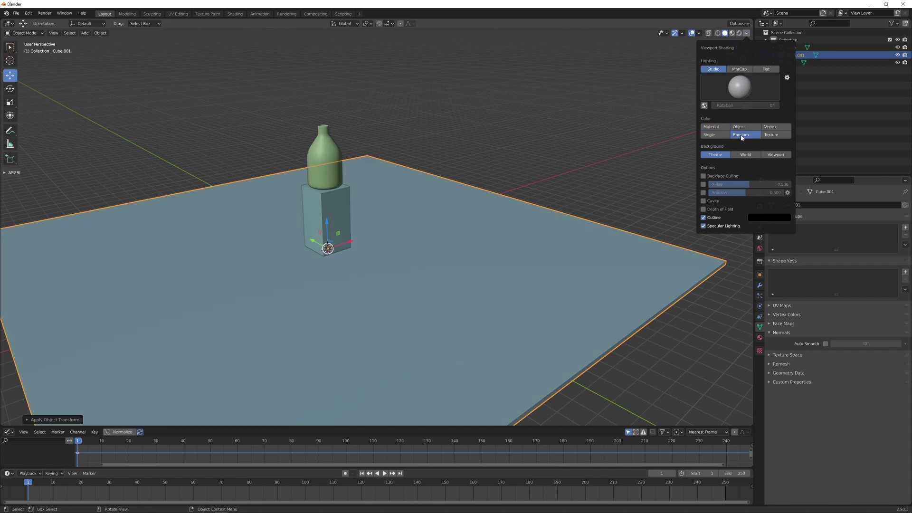
Step: Rename the wide slab object to "Floor"
scroll(365, 300, "up", 2)
mouse_move(364, 299)
middle_mouse_down()
mouse_move(348, 260)
mouse_move(393, 264)
mouse_move(374, 273)
mouse_move(426, 230)
middle_mouse_up()
scroll(383, 281, "down", 3)
scroll(383, 271, "up", 3)
key("F2")
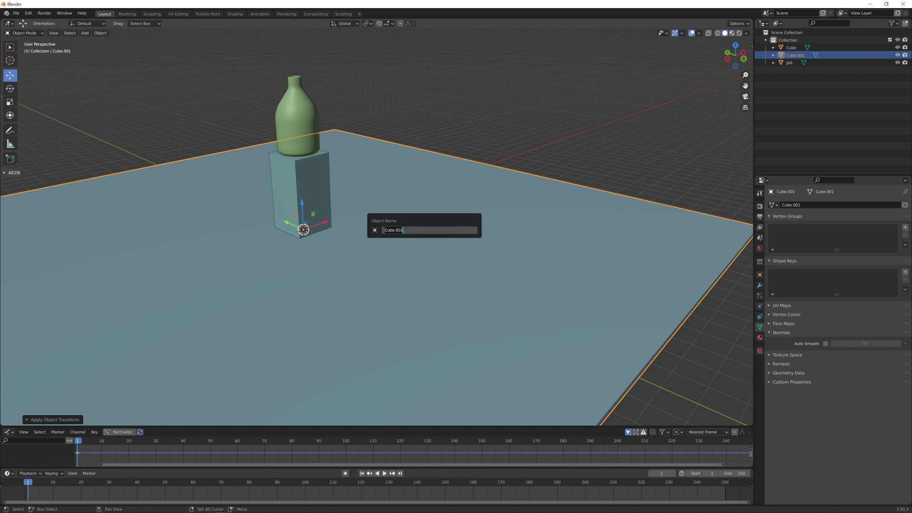
type("Floor")
key("Return")
Step: Create a new collection and name it "PASSIVE obj"
left_click(791, 48)
right_click(787, 88)
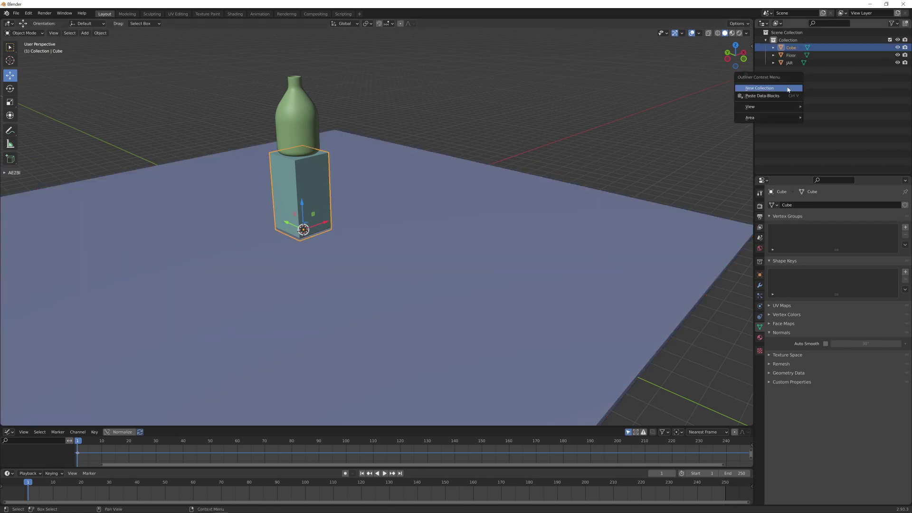
left_click(781, 89)
double_click(789, 72)
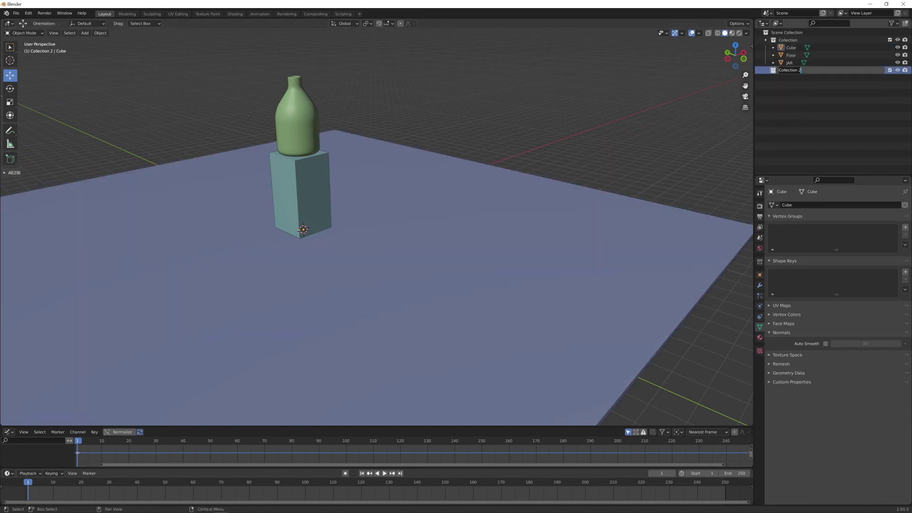
type("PASSIVE obj")
key("Return")
Step: Move the pedestal cube and the floor into the PASSIVE obj collection
left_click(318, 183)
left_click(425, 178, "shift")
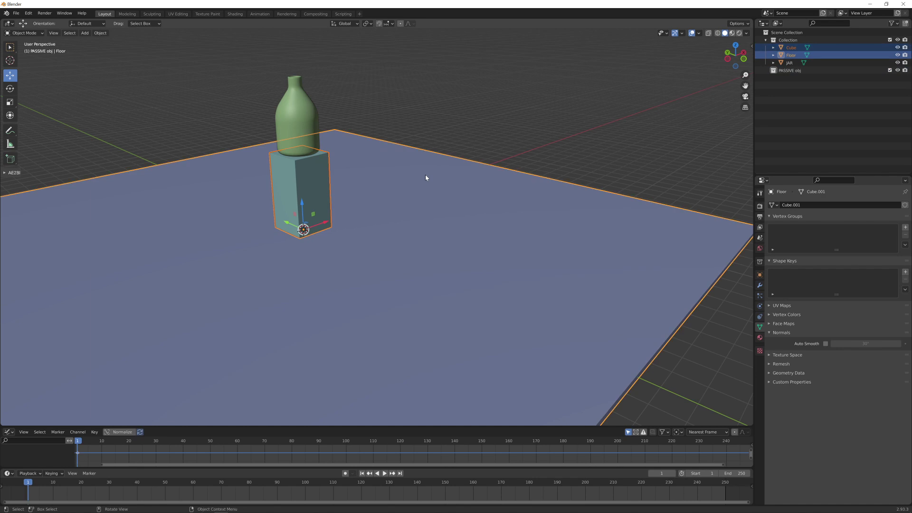
key("m")
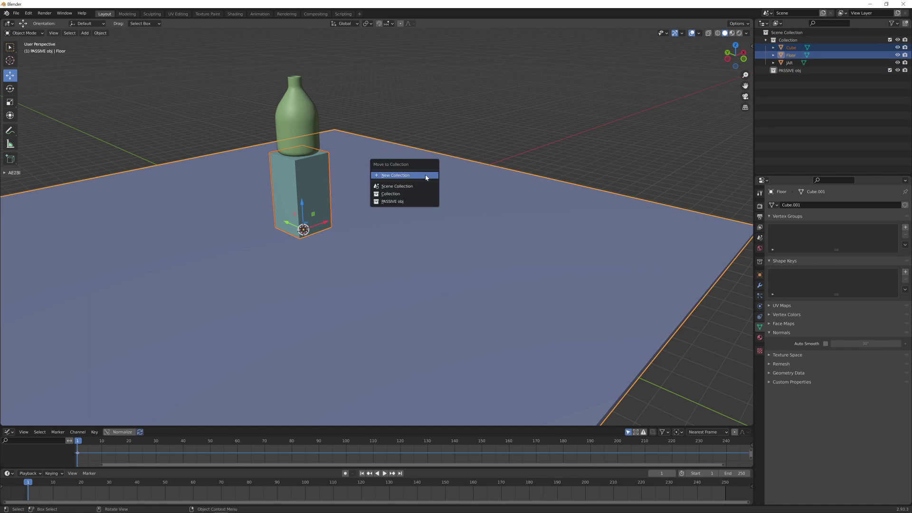
left_click(409, 202)
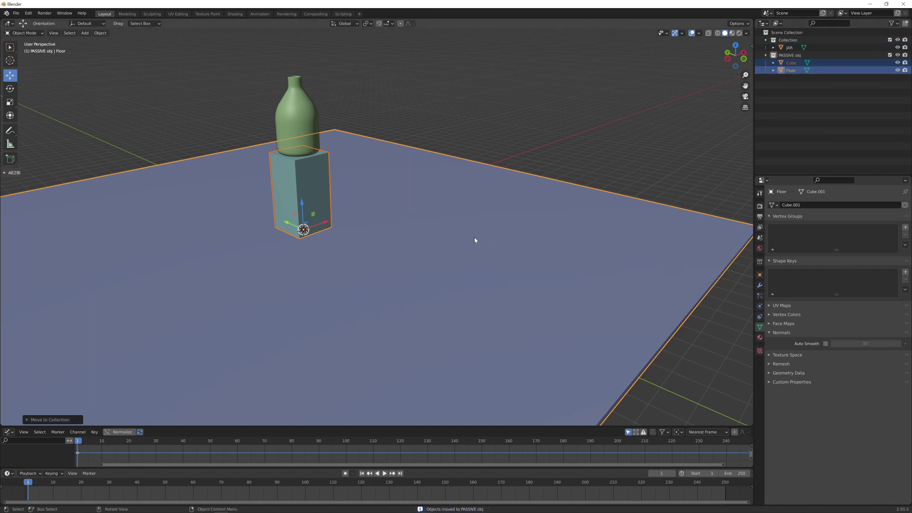
Step: Give the floor rigid body physics and set its type to Passive
left_click(394, 196)
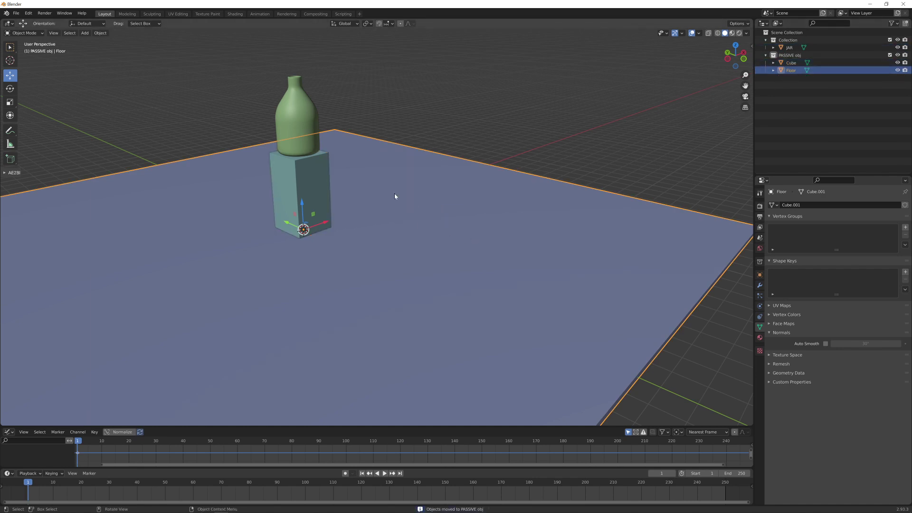
left_click(759, 306)
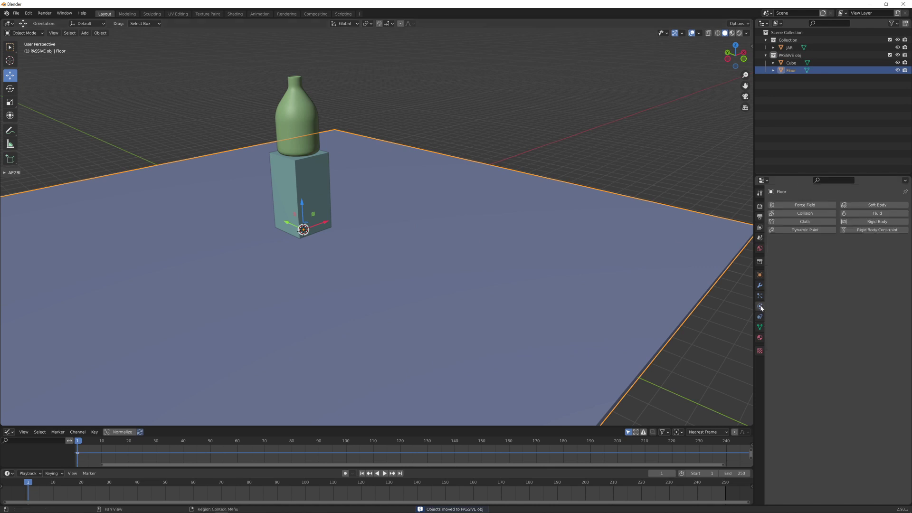
left_click(864, 225)
left_click(850, 253)
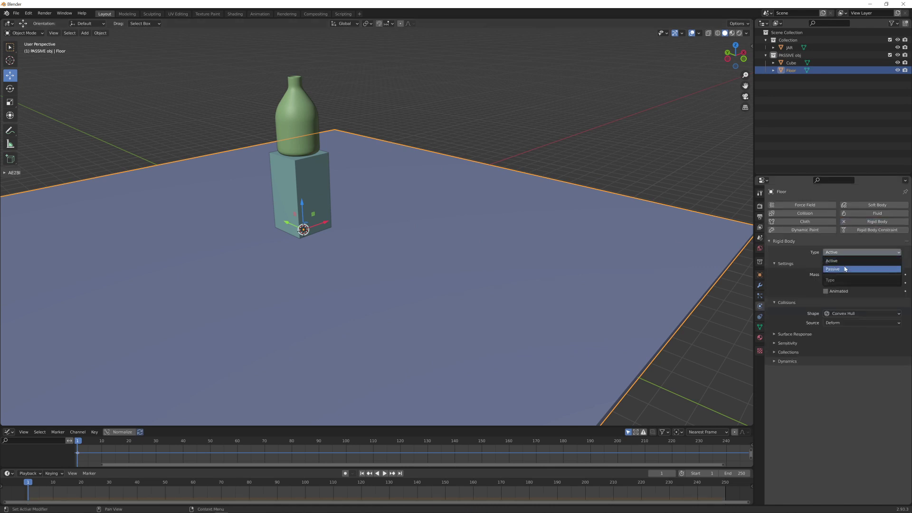
left_click(846, 268)
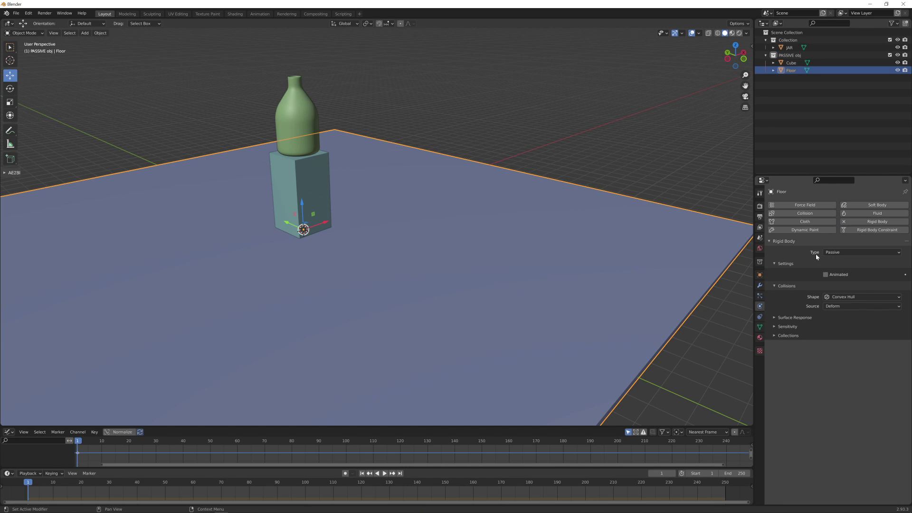
Step: Give the pedestal cube rigid body physics with its type set to Passive
left_click(298, 172)
left_click(863, 222)
left_click(850, 253)
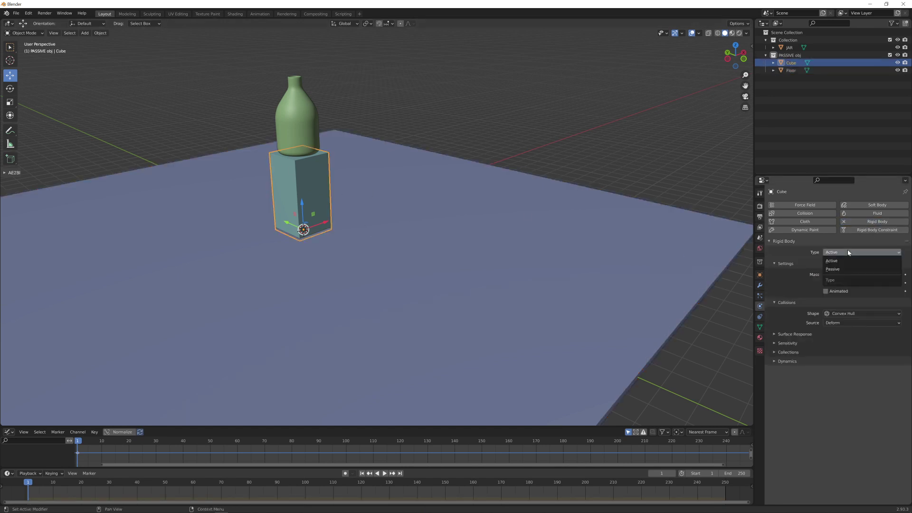
left_click(841, 269)
left_click(847, 253)
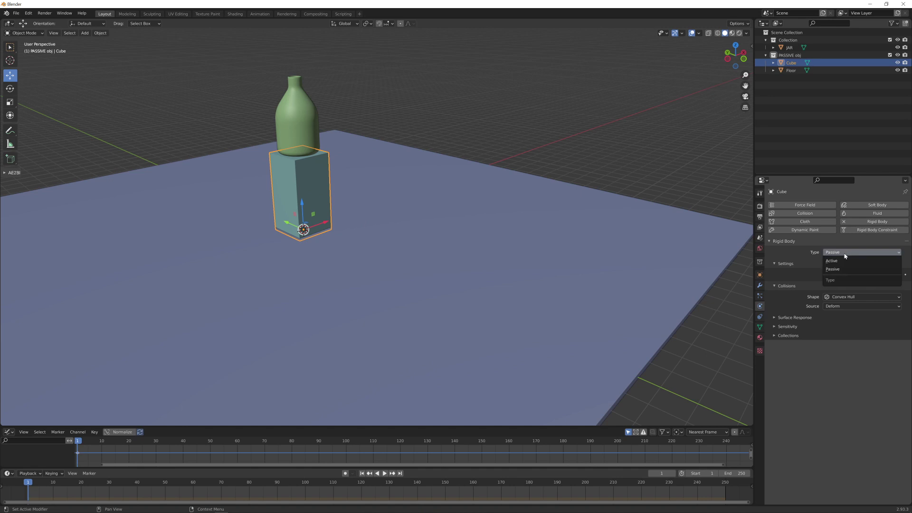
Step: Give the jar an Active rigid body and set its collision shape to Mesh
key("KP_1")
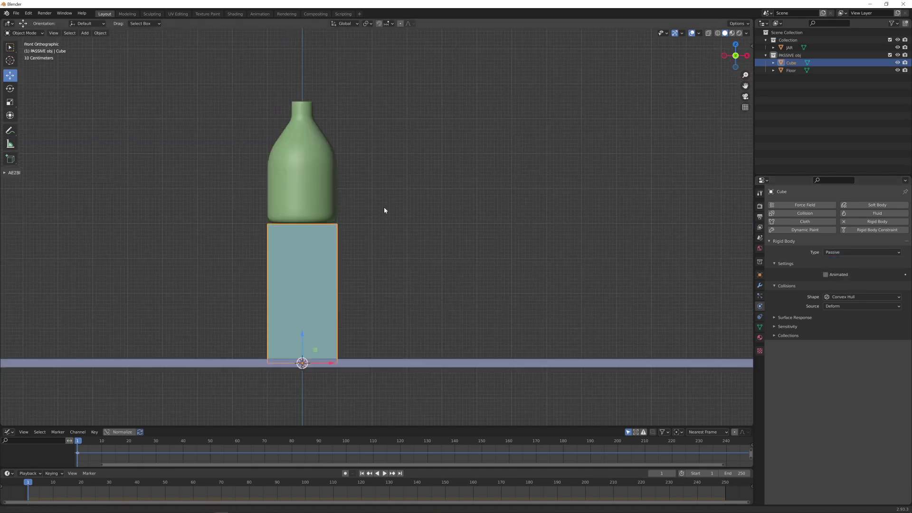
left_click(324, 187)
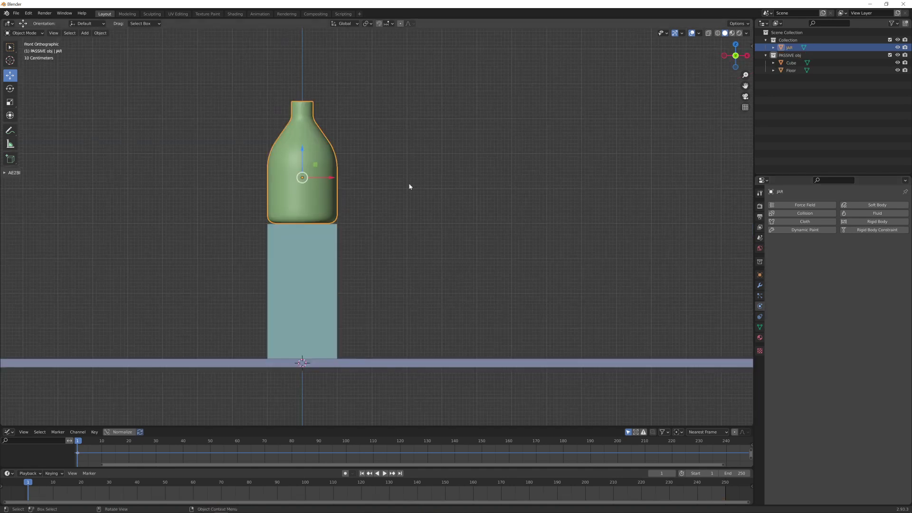
left_click(879, 221)
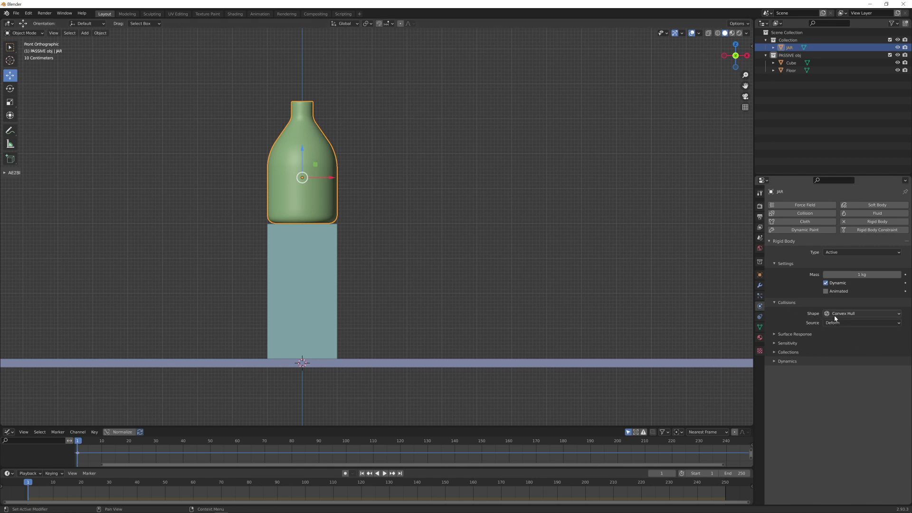
left_click(851, 314)
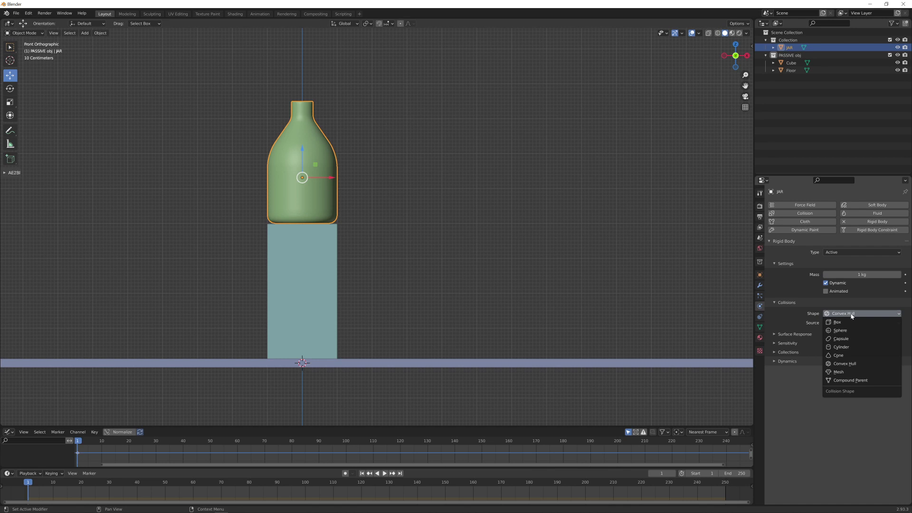
left_click(839, 371)
middle_click_drag(415, 169, 379, 241)
scroll(379, 242, "up", 2)
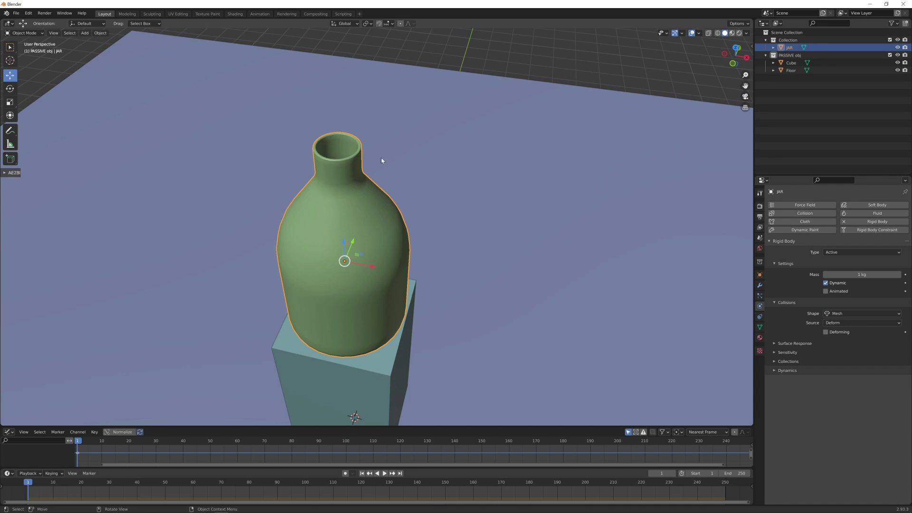
Step: In front view, shift the pedestal about half its width along negative X so the jar overhangs its edge
key("KP_1")
left_click(365, 287)
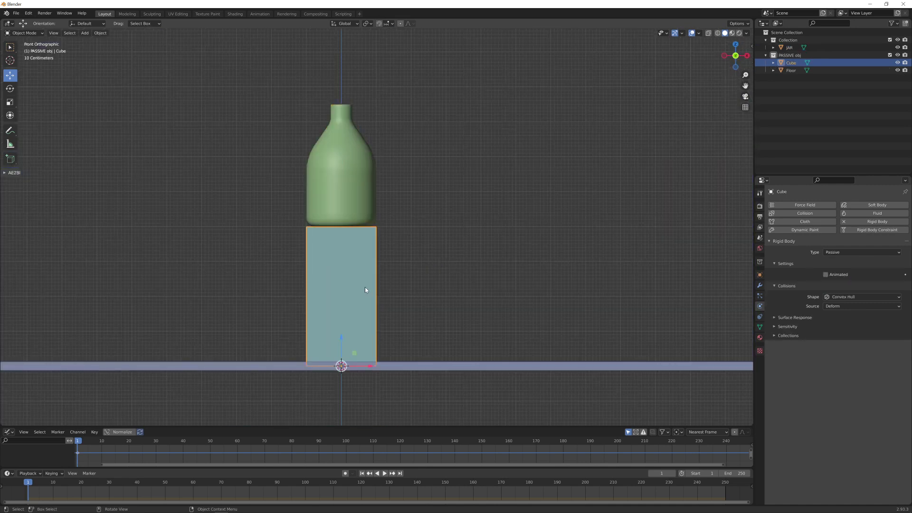
left_click_drag(368, 364, 329, 374)
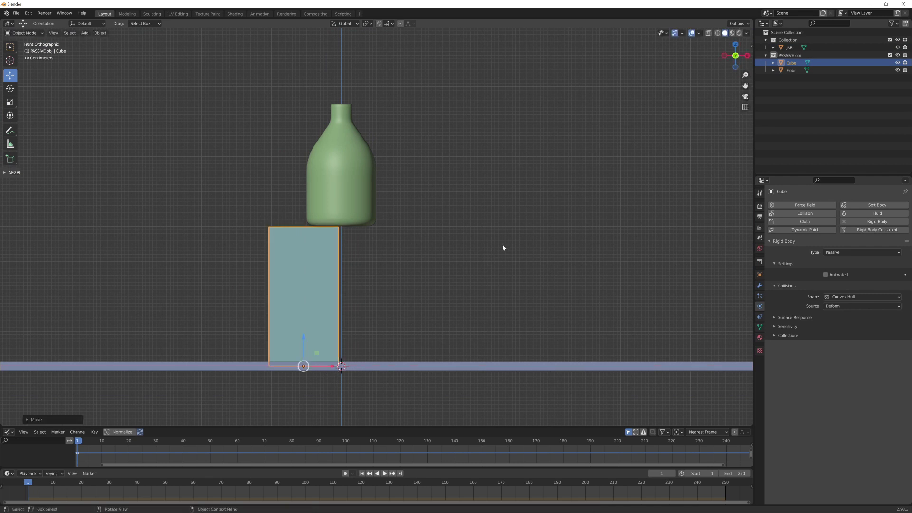
Step: Play the rigid body simulation to watch the jar's motion, and return to the first frame
key("space")
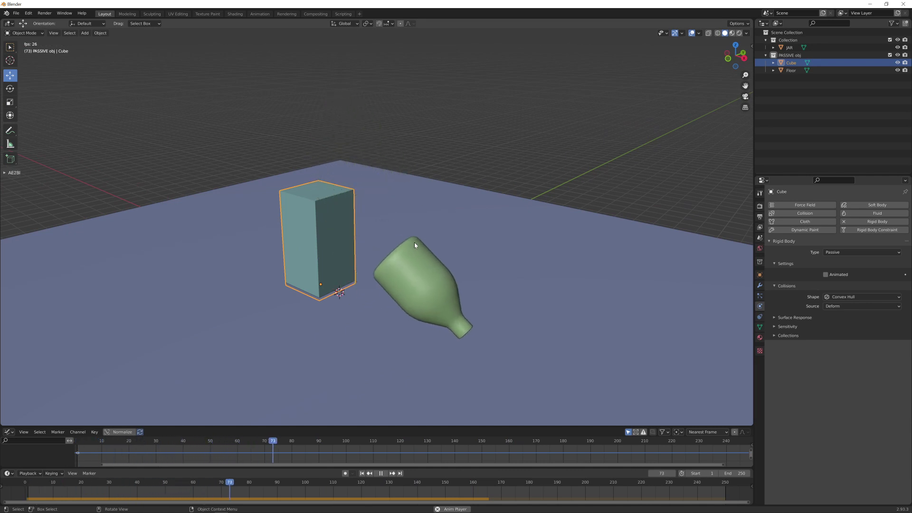
key("shift+Left")
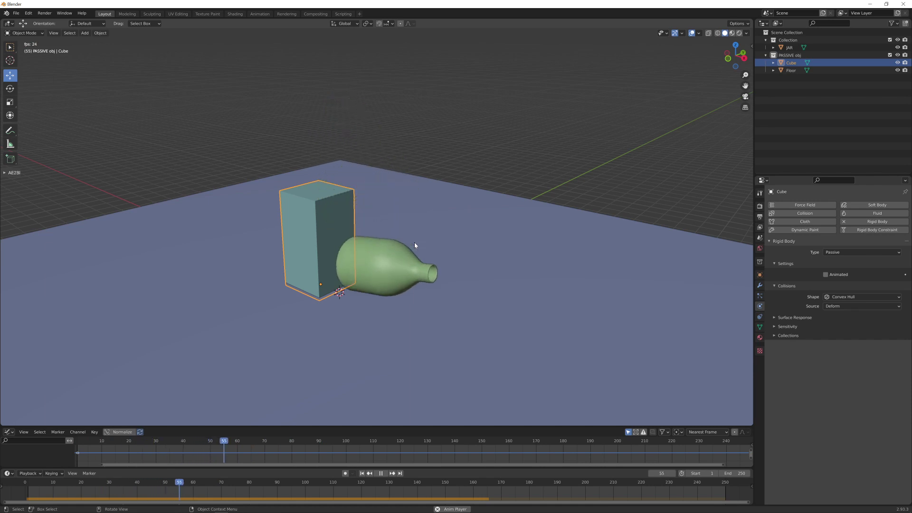
key("Escape")
Step: Replay the simulation in front view to examine the jar's contact with the pedestal edge, returning to frame 1 and selecting the jar
scroll(396, 245, "up", 2)
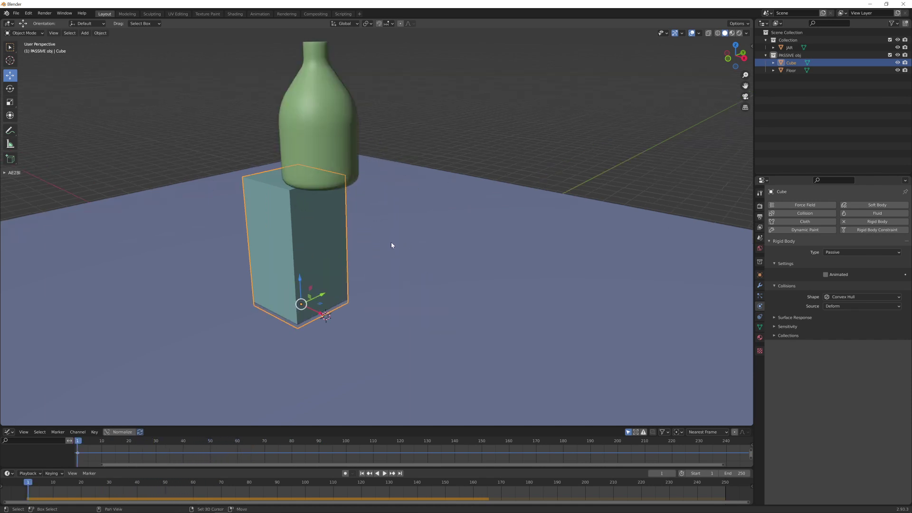
middle_click_drag(391, 245, 420, 275)
key("KP_3")
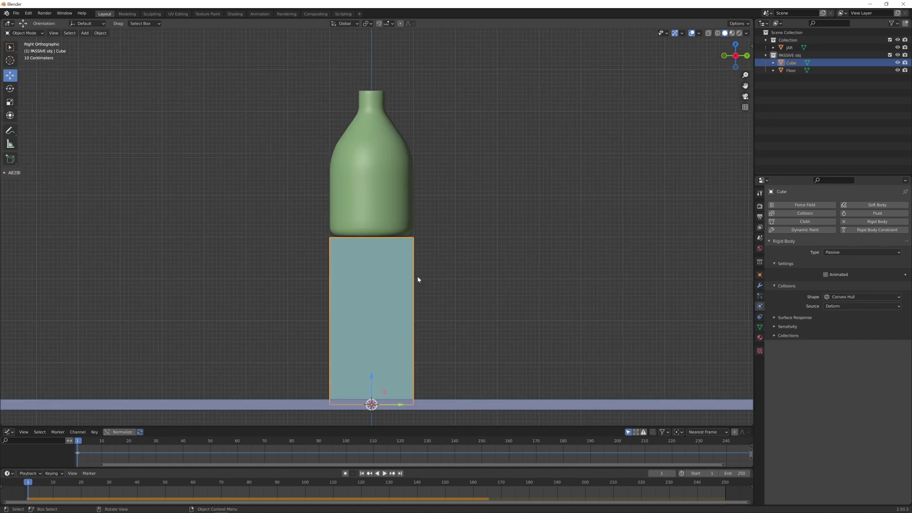
key("KP_1")
key("space")
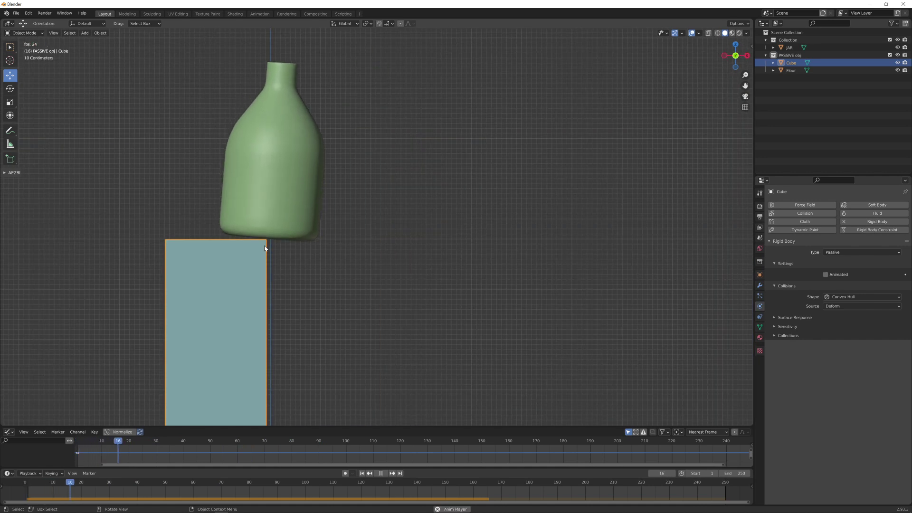
key("space")
key("shift+Left")
key("space")
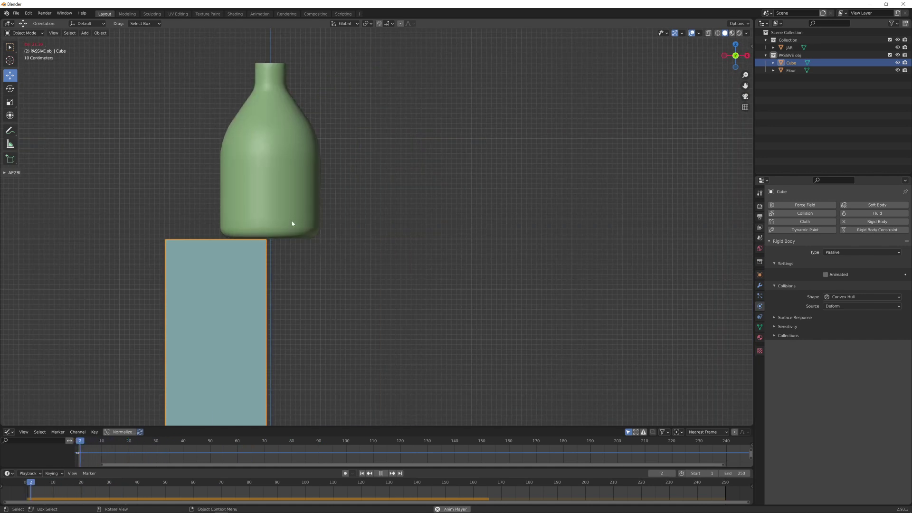
key("space")
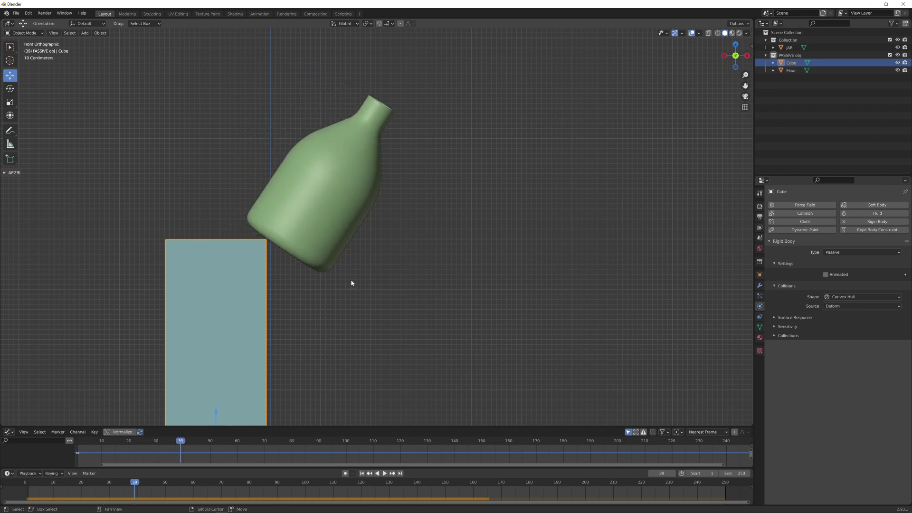
key("shift+Left")
left_click(309, 218)
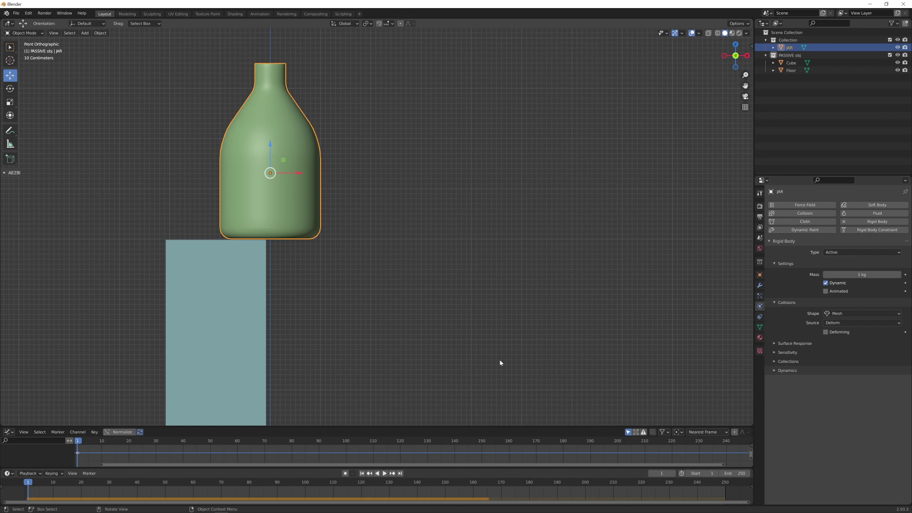
Step: Set the jar's rigid body collision margin to 0.01 m
left_click(774, 352)
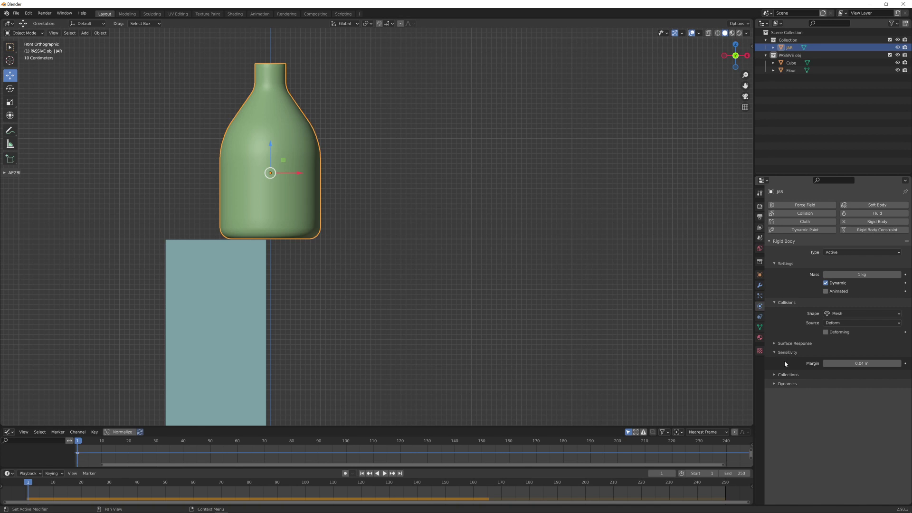
left_click(839, 363)
key("Return")
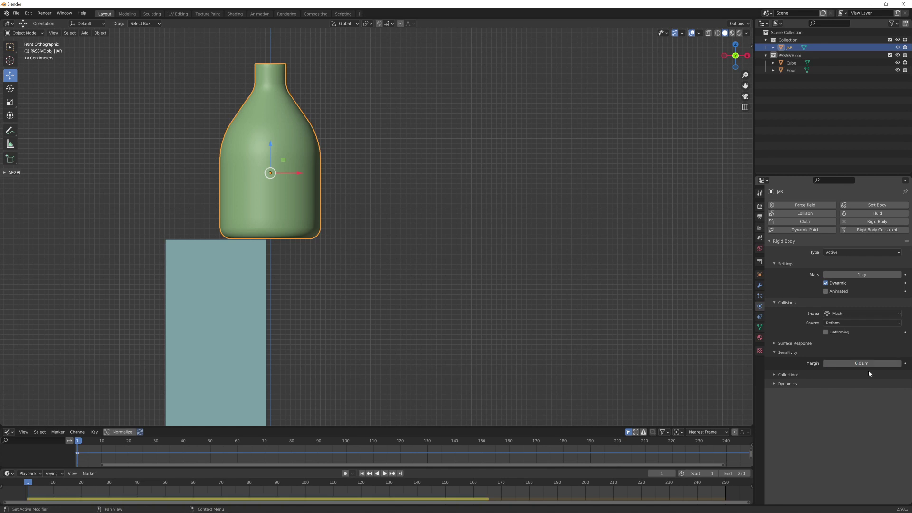
Step: Play the simulation in front view and in perspective to check the jar's fall off the pedestal, returning to frame 1
scroll(383, 273, "down", 2)
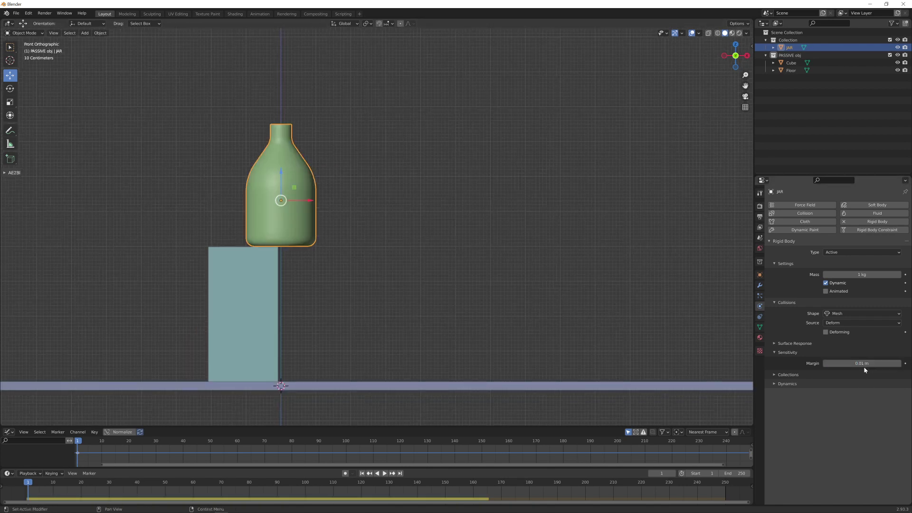
key("space")
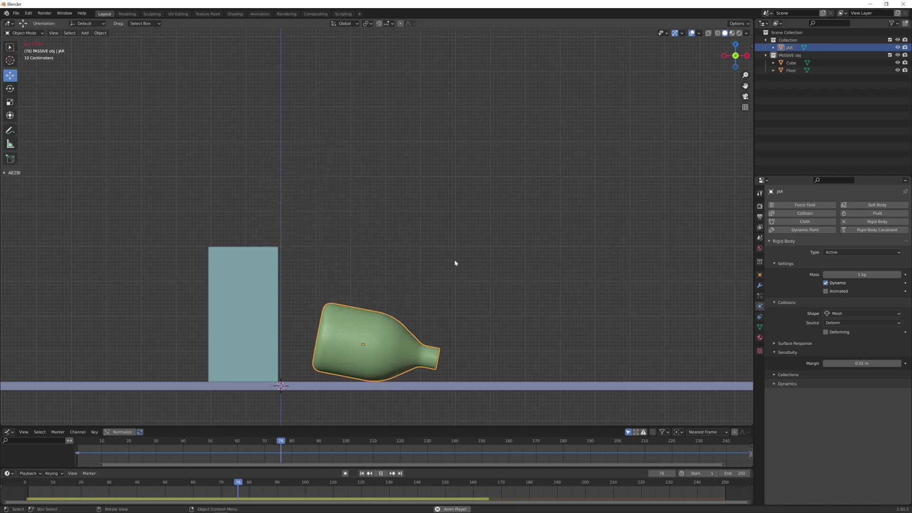
key("shift+Left")
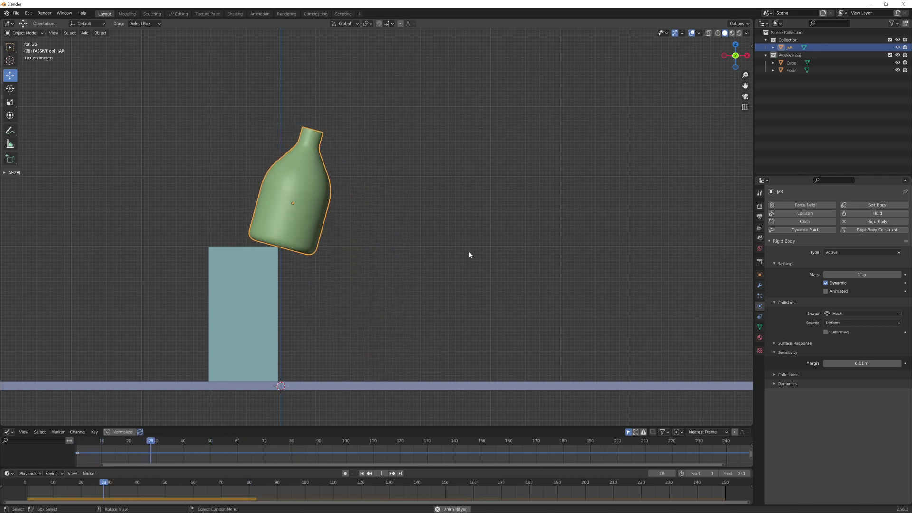
middle_click_drag(469, 252, 437, 212)
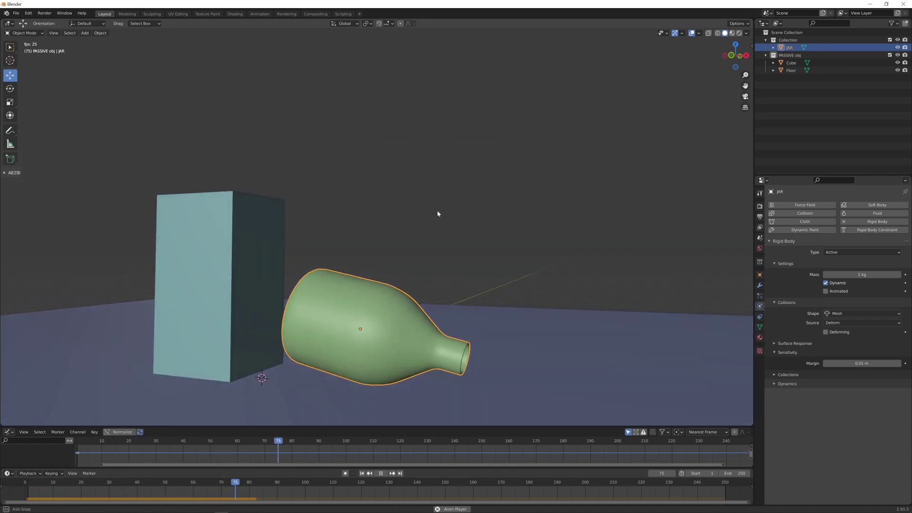
key("shift+Left")
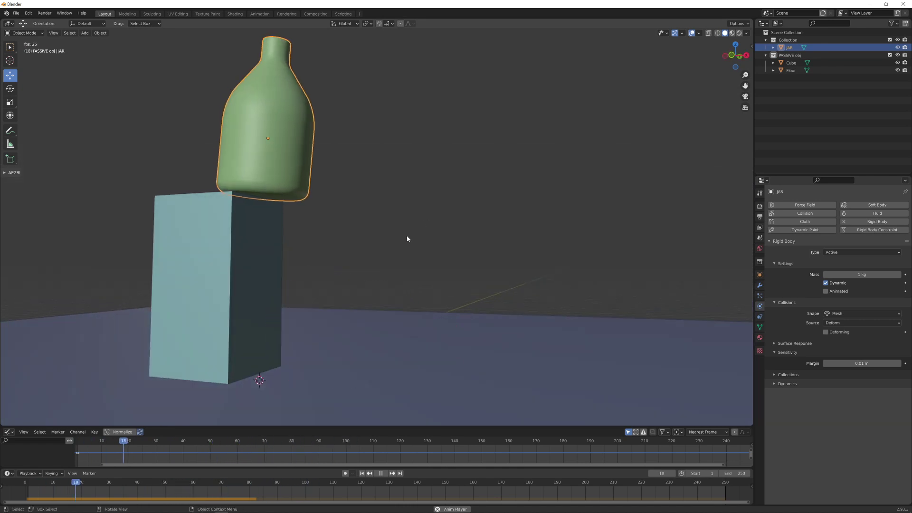
middle_click_drag(407, 238, 400, 261)
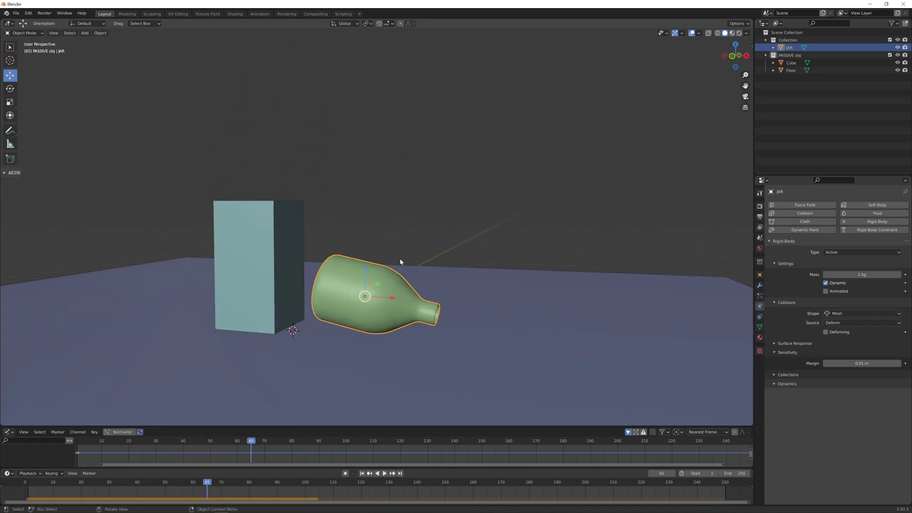
key("Escape")
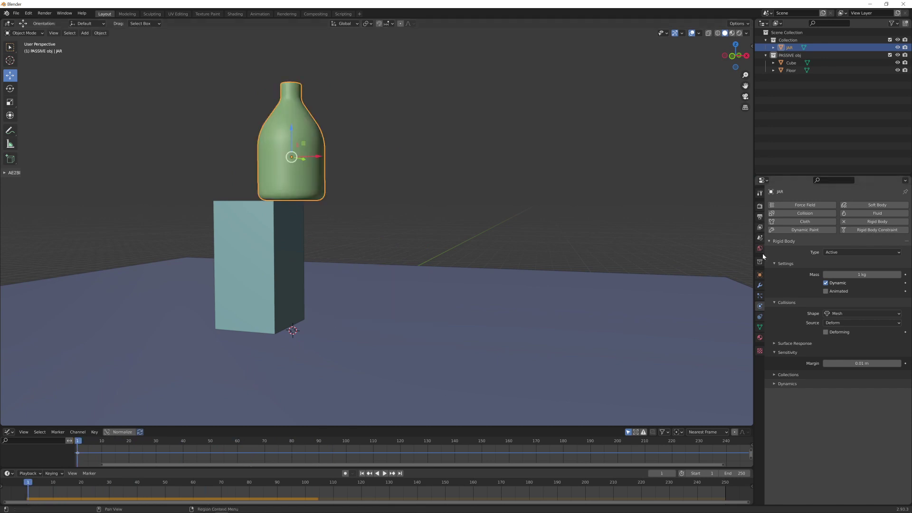
Step: Set the scene's Rigid Body World simulation speed to 1.6
left_click(760, 238)
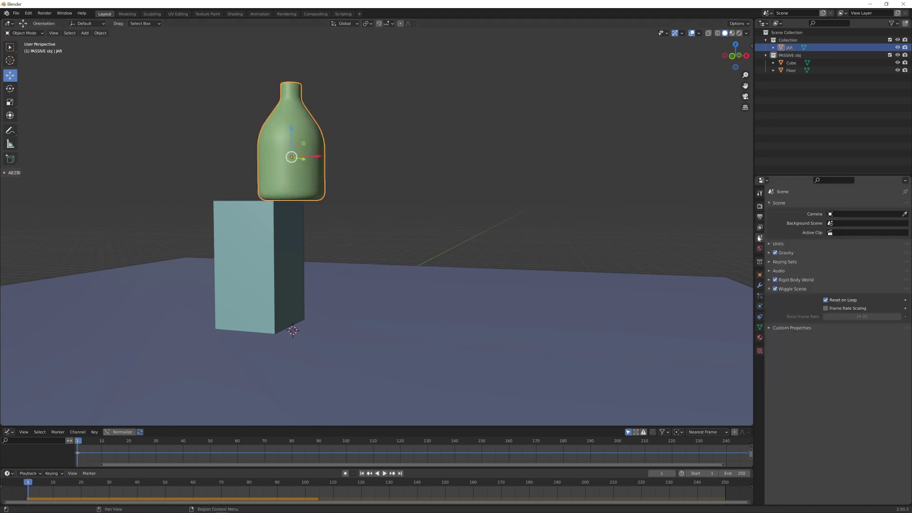
left_click(769, 280)
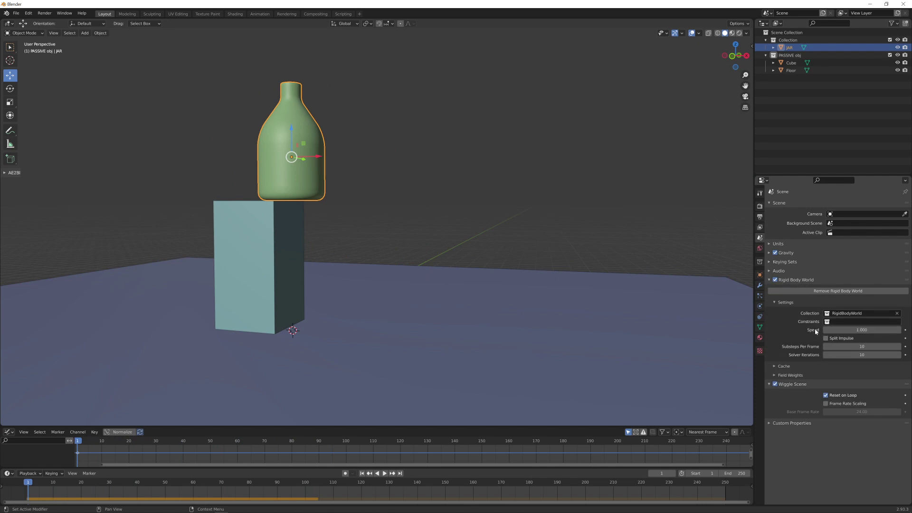
left_click(829, 330)
type("1.0")
key("Return")
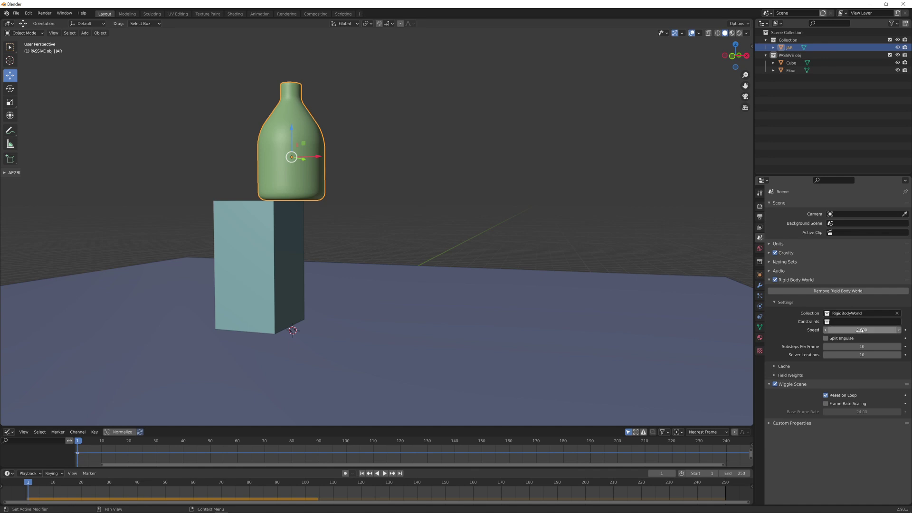
Step: Play the simulation in perspective and pause it once the jar is down to examine how it lies on the floor
key("space")
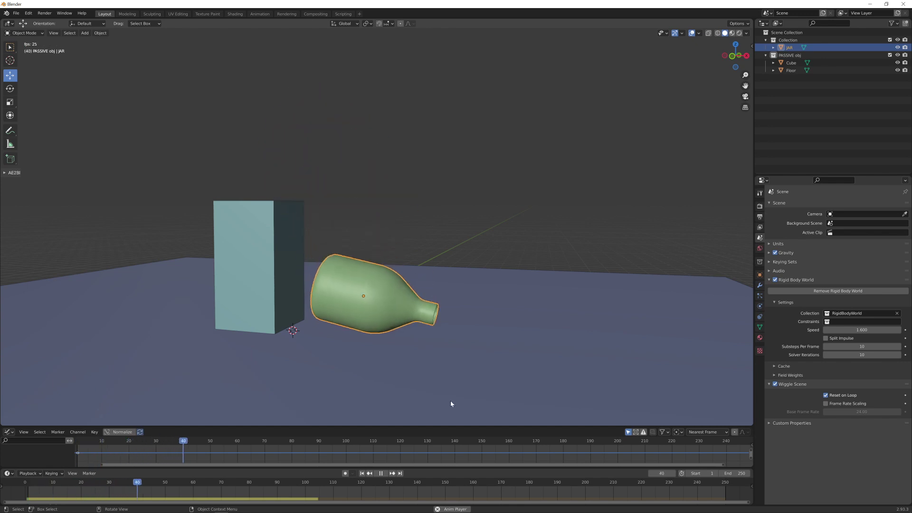
middle_click_drag(444, 333, 433, 333)
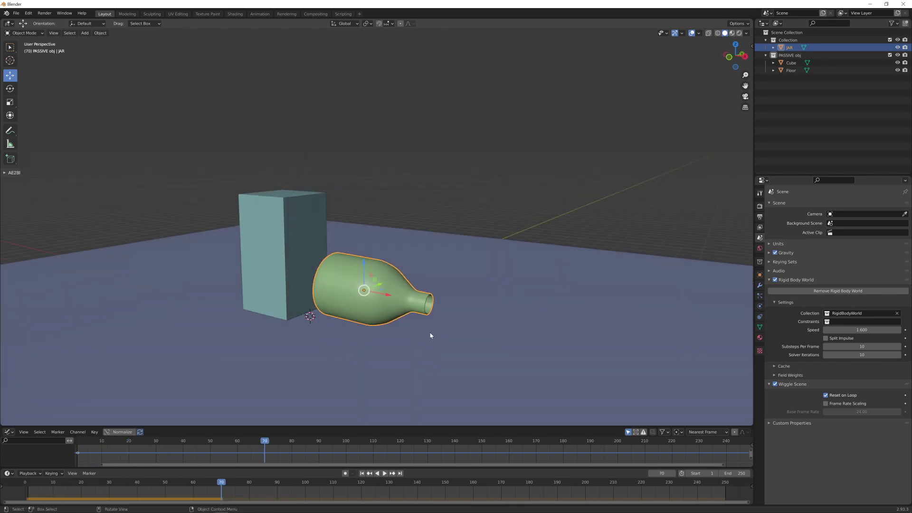
key("Escape")
key("space")
key("space")
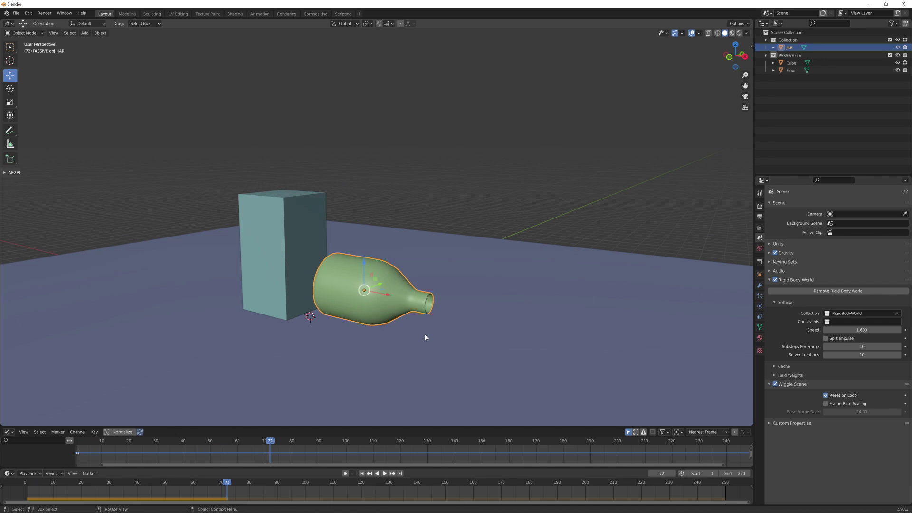
middle_click_drag(425, 334, 424, 311)
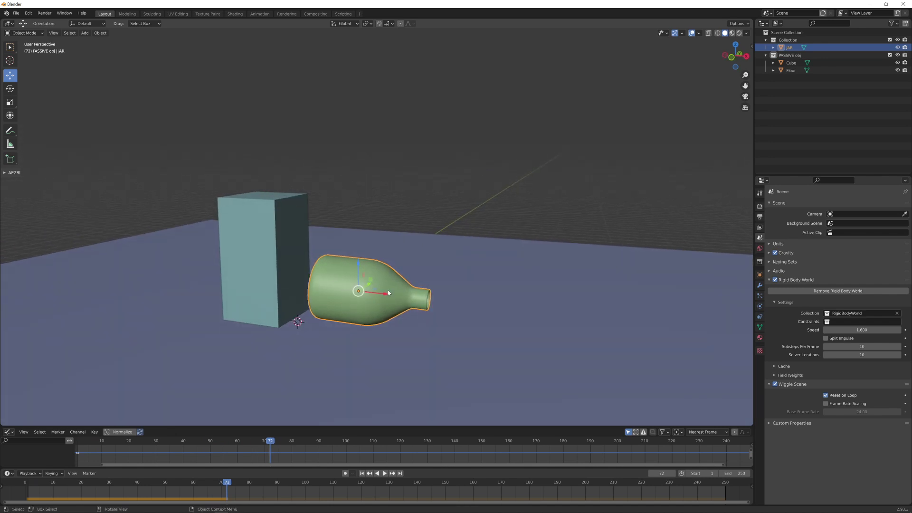
scroll(361, 257, "up", 1)
middle_click_drag(397, 315, 401, 315)
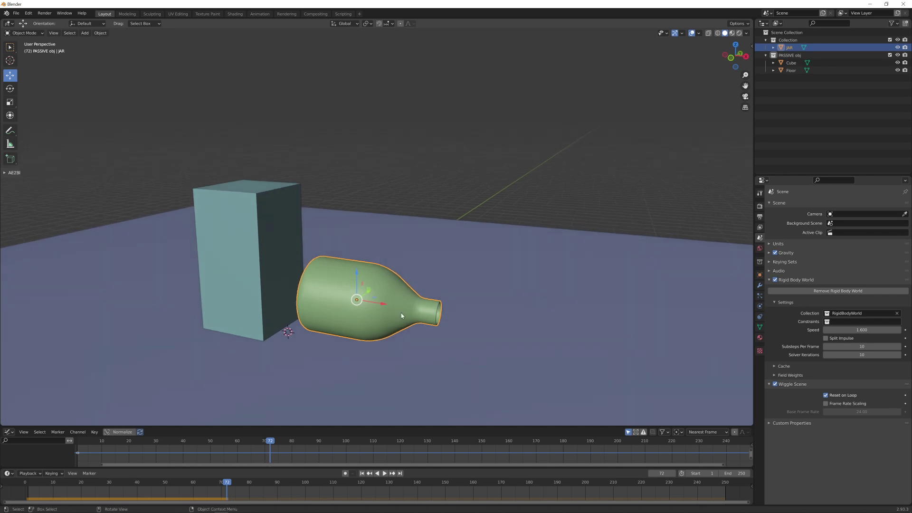
Step: Check the fallen jar from the right and front views, and replay the fall from frame 1 in front view
key("KP_3")
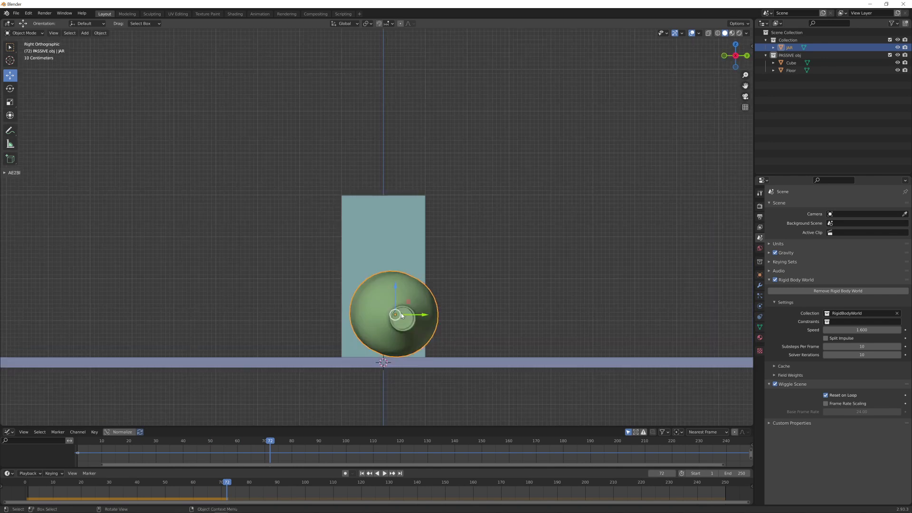
key("KP_1")
middle_click_drag(396, 311, 423, 315, "shift")
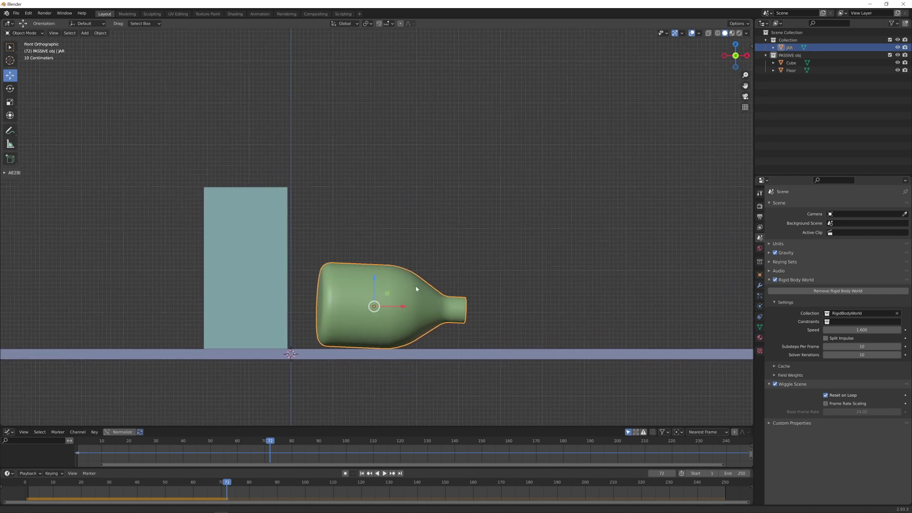
key("shift+Left")
key("space")
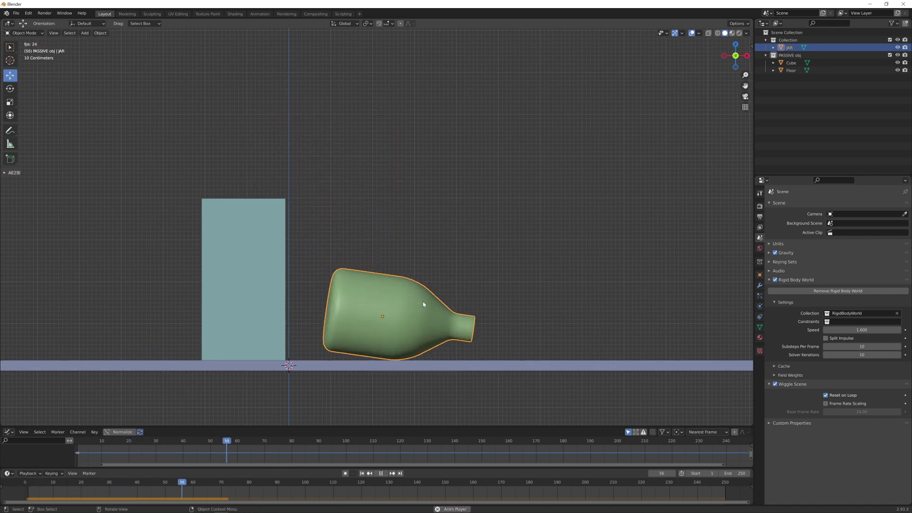
key("space")
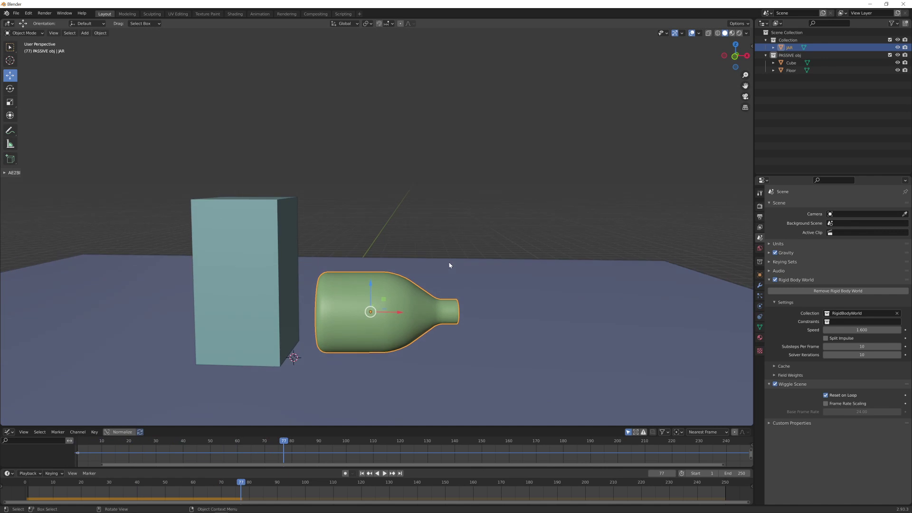
key("KP_1")
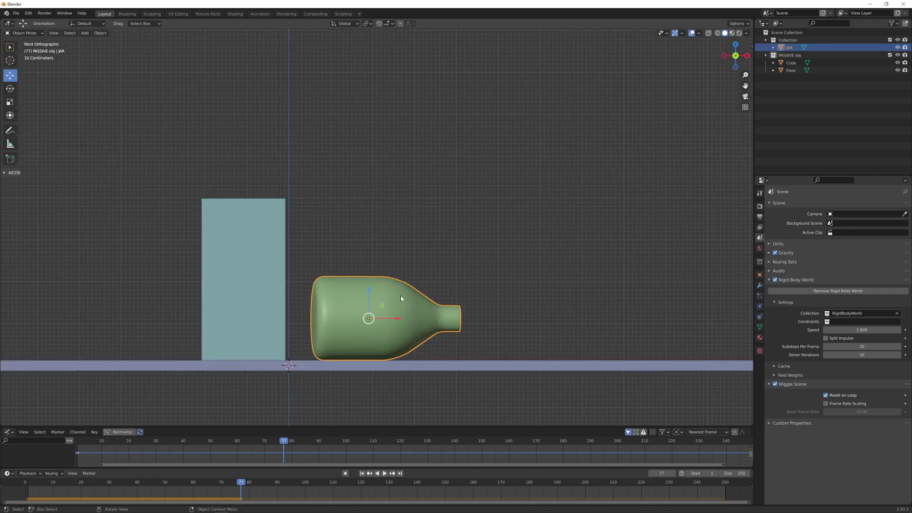
Step: Replay the fall, pause near impact and step through frames 35 to 38 to find the floor contact, returning to frame 1
key("shift+Left")
key("space")
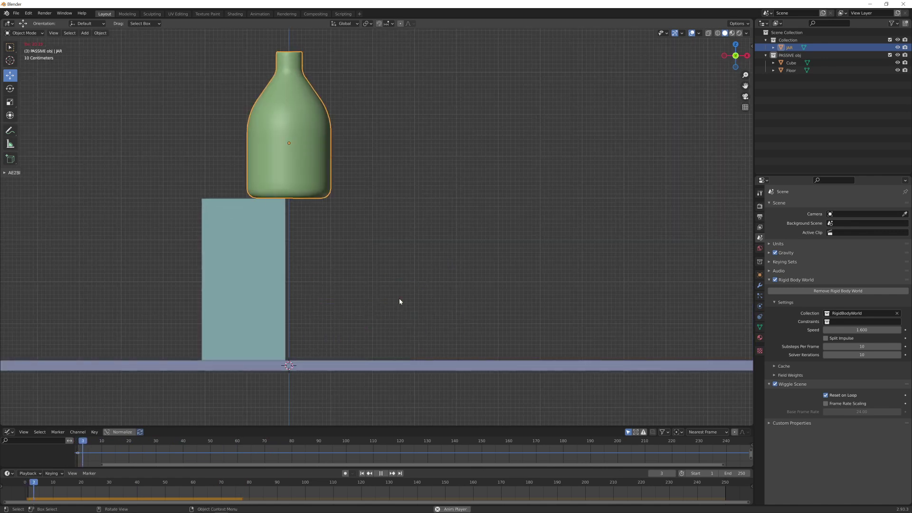
key("space")
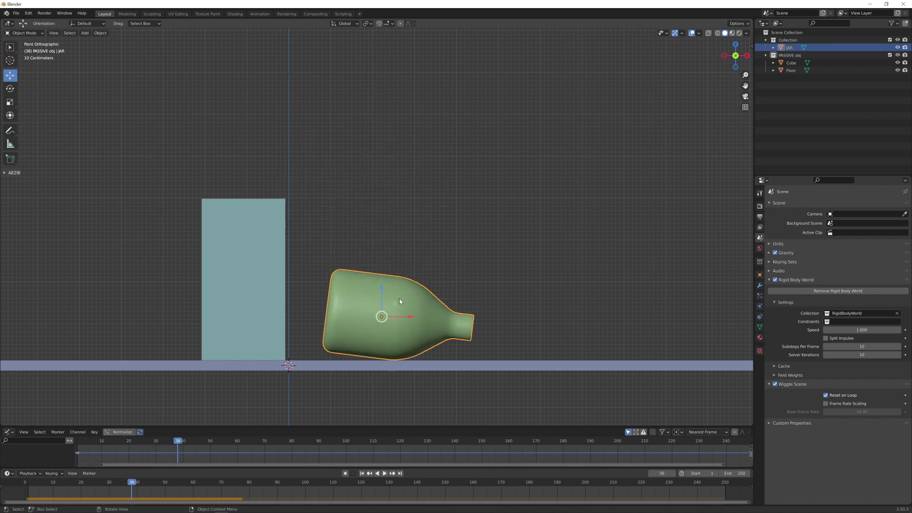
key("Left")
key("Left")
key("Right")
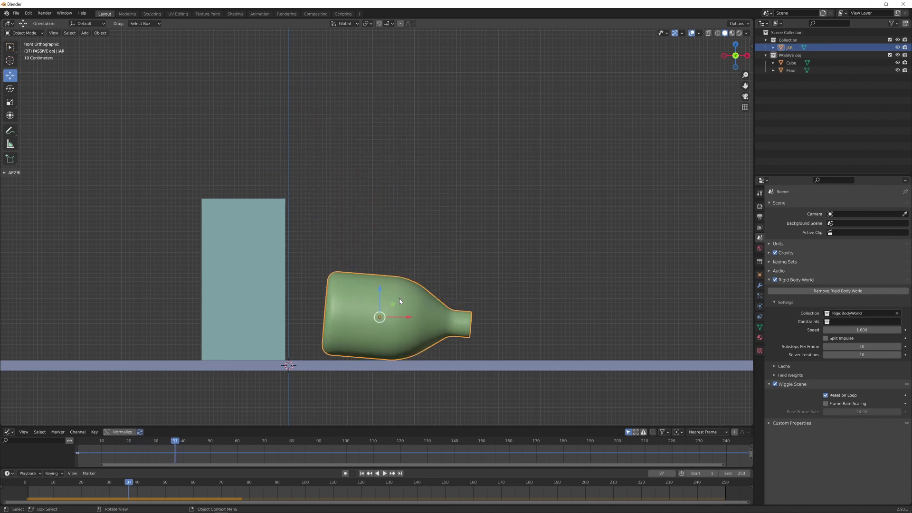
key("Left")
key("Left")
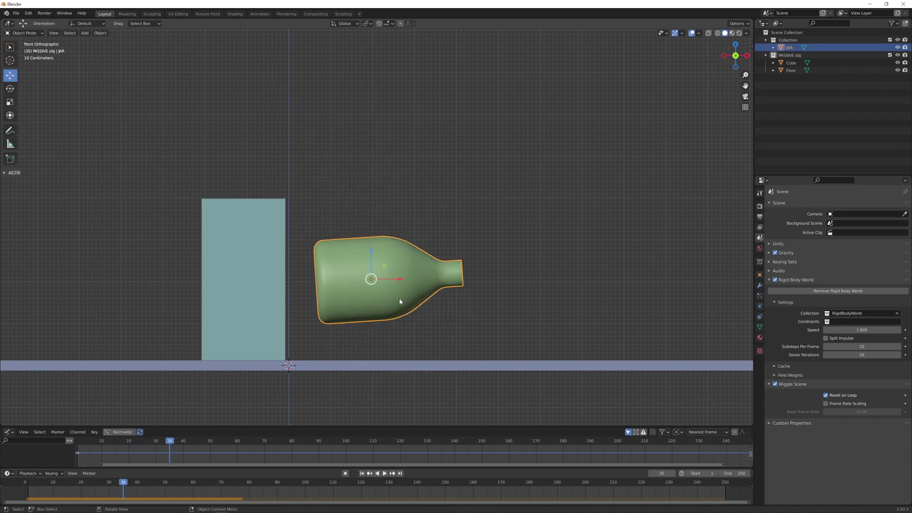
key("Right")
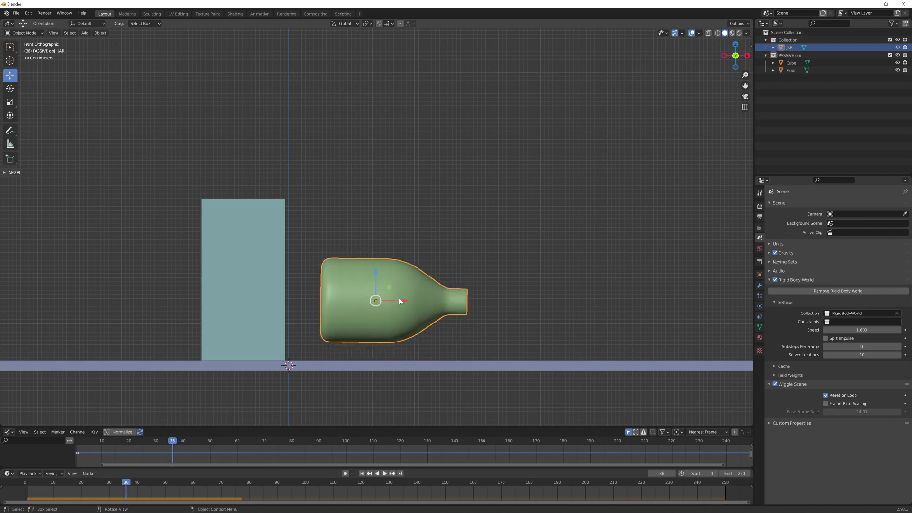
key("Left")
key("Right")
key("Right")
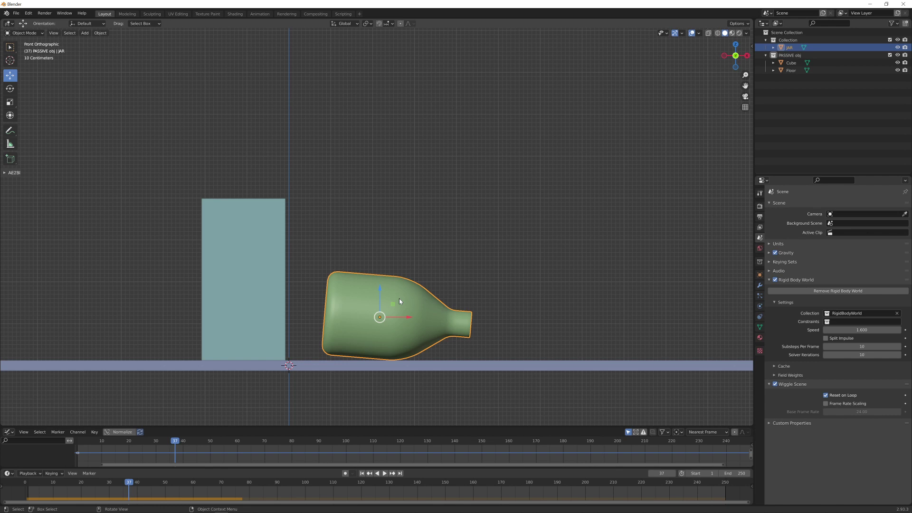
key("Left")
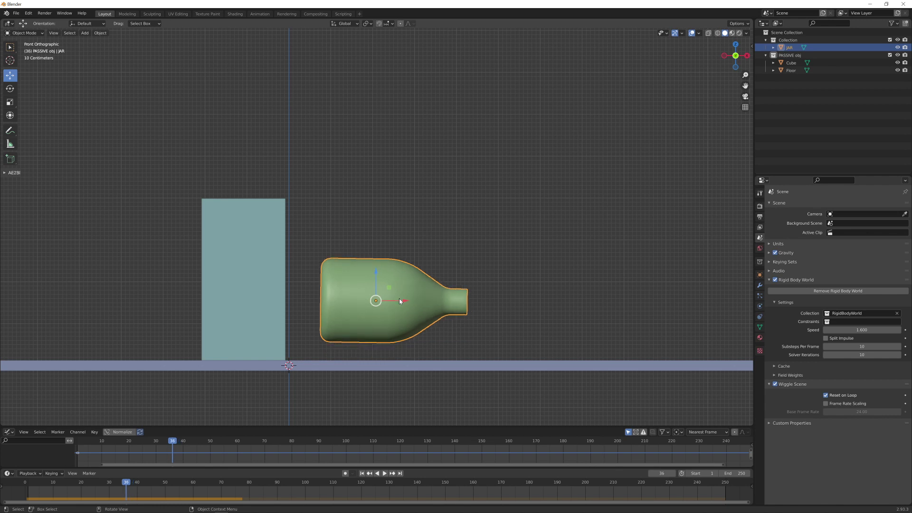
key("Right")
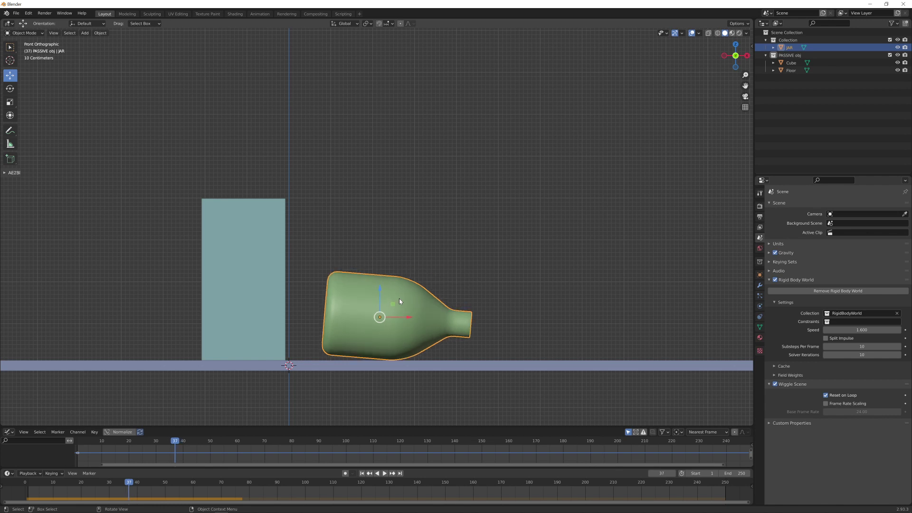
key("shift+Left")
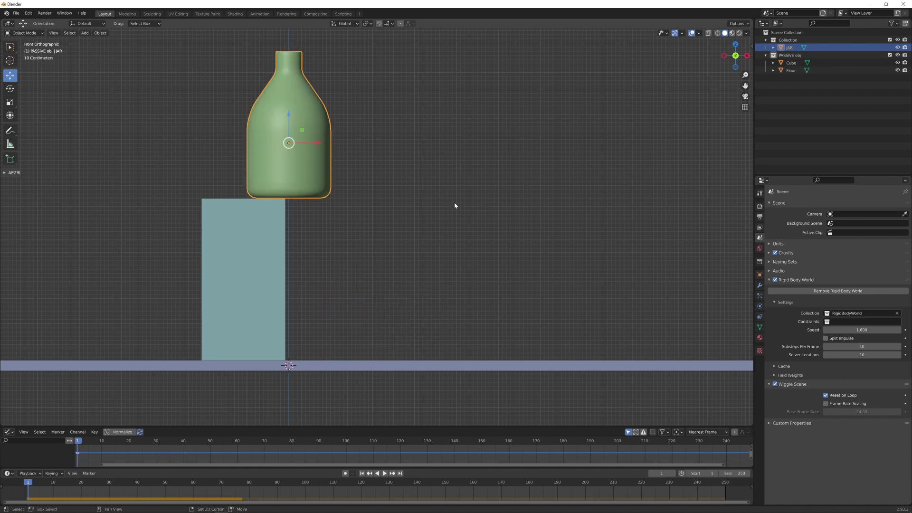
Step: Create a new scene collection and name it "Shattered jar"
middle_click_drag(452, 204, 466, 277, "shift")
scroll(449, 276, "up", 3)
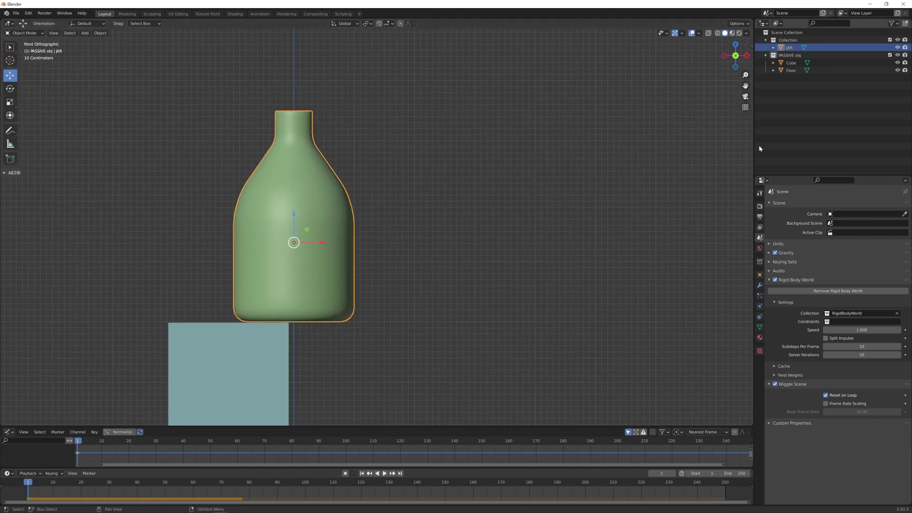
right_click(783, 117)
left_click(781, 114)
double_click(789, 77)
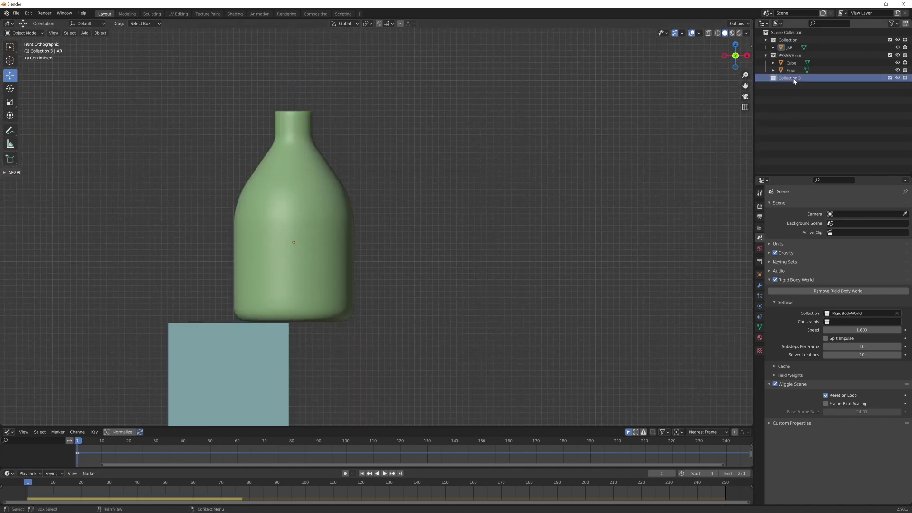
type("Shatt")
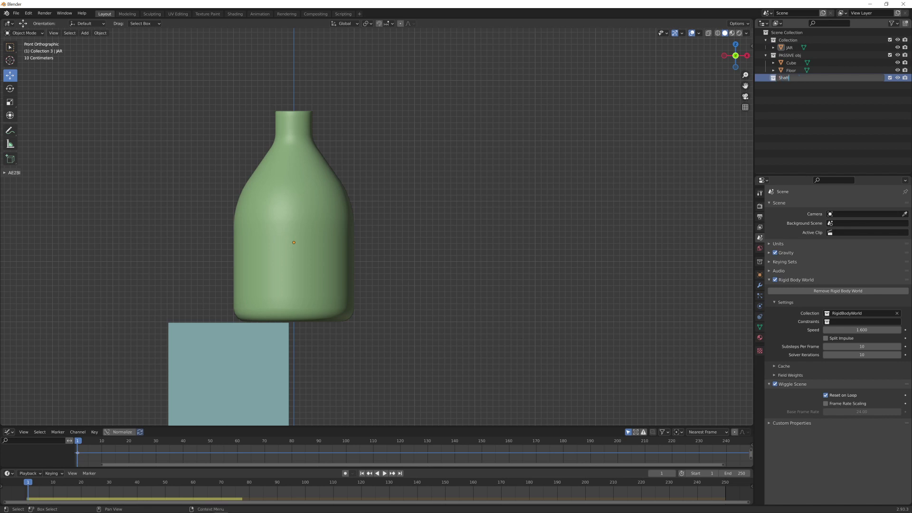
type("ered jar")
key("Return")
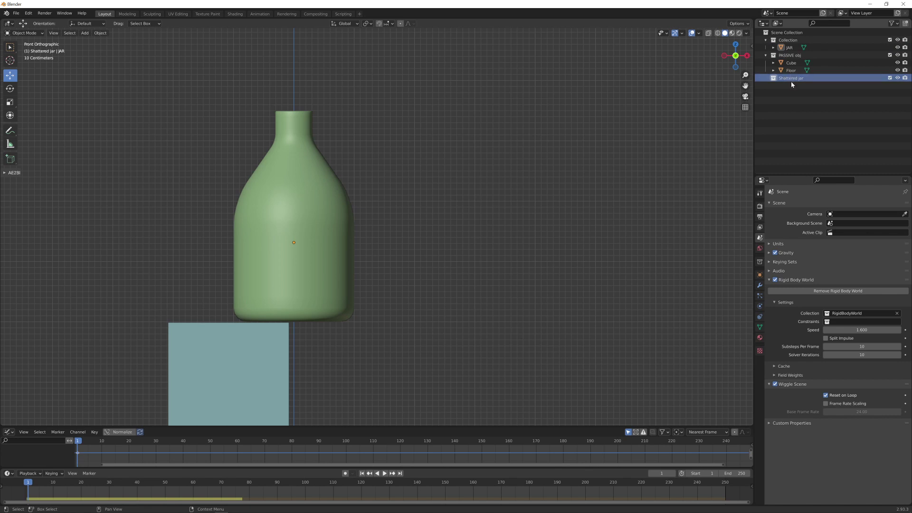
Step: Select the jar and open the Cell Fracture settings for it, keeping the jar in view beside the dialog
middle_click_drag(340, 214, 369, 163, "shift")
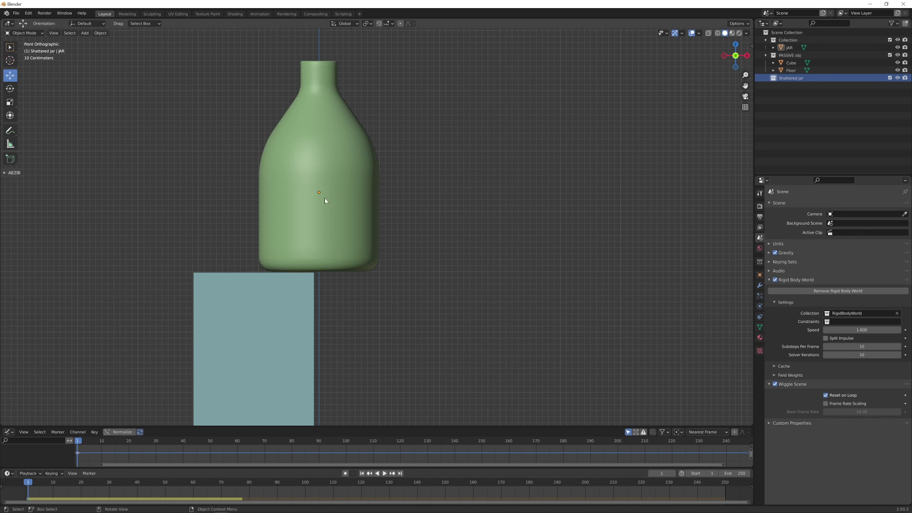
scroll(325, 200, "down", 3)
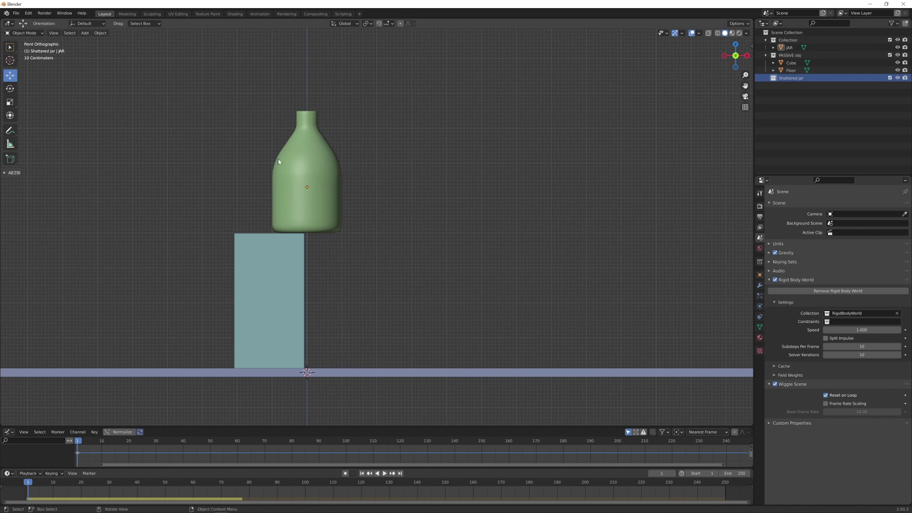
left_click(324, 189)
key("KP_Decimal")
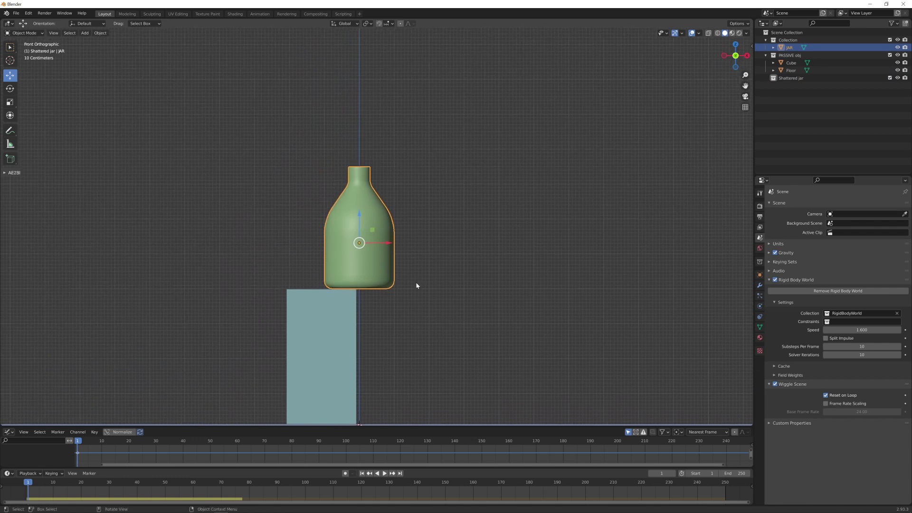
middle_click_drag(425, 279, 370, 278, "shift")
left_click(101, 33)
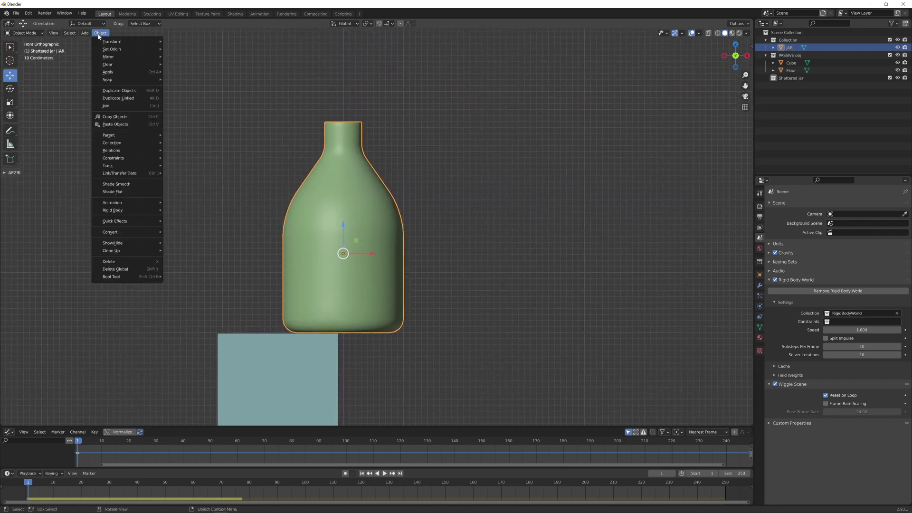
mouse_move(114, 215)
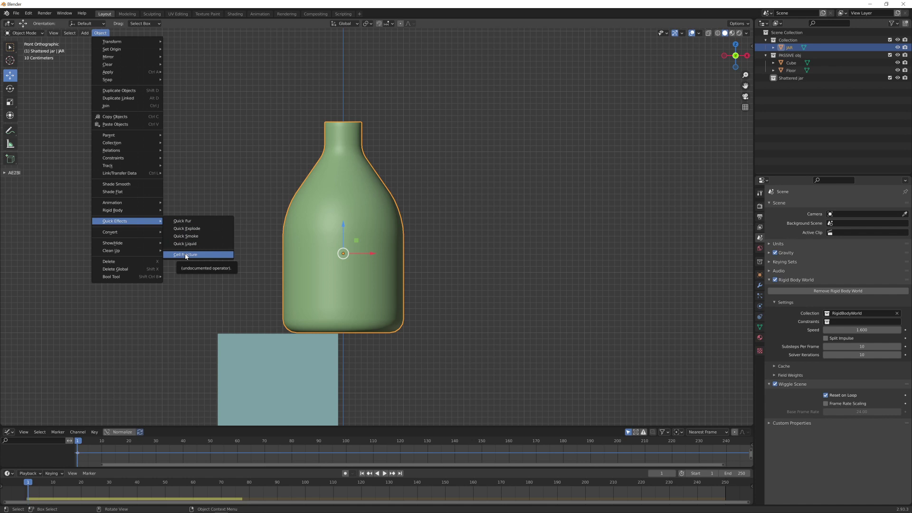
left_click(186, 255)
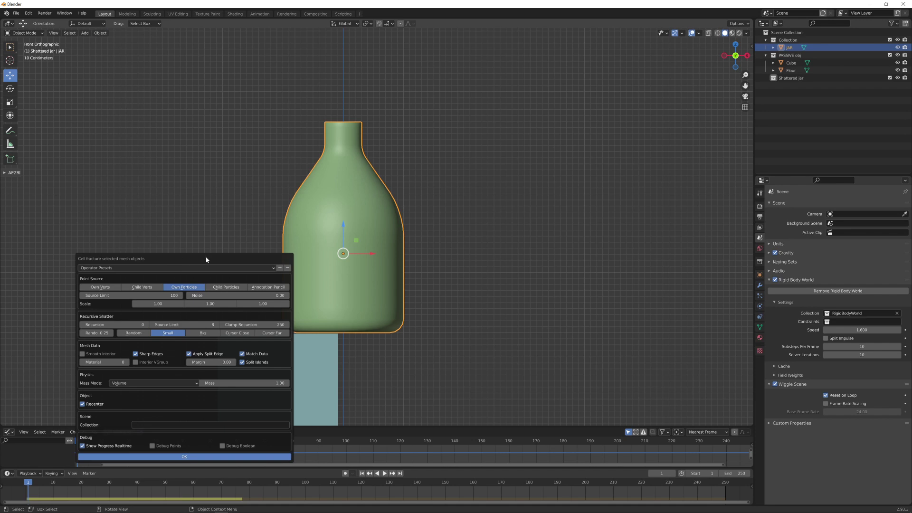
left_click_drag(206, 260, 188, 74)
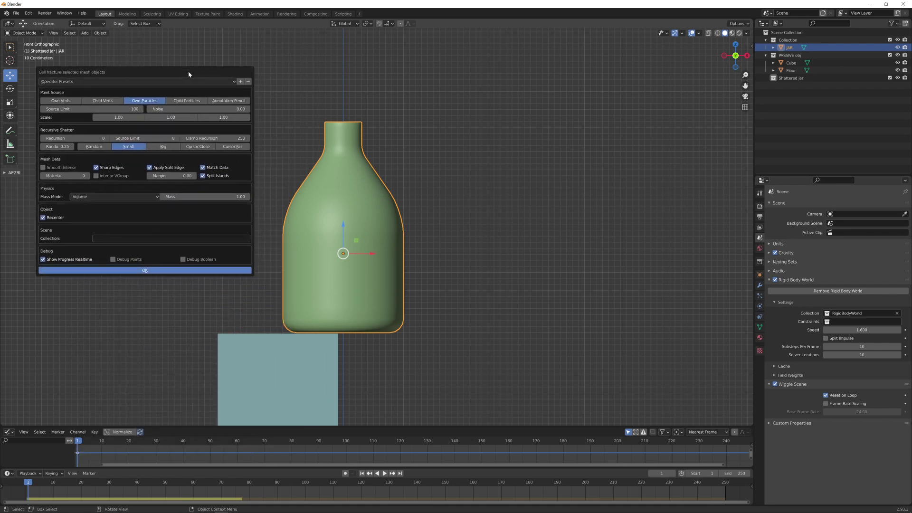
Step: Set the point noise in the Cell Fracture settings and fracture the jar into shards in the "Shattered jar" collection
left_click(197, 109)
type("0.0")
key("BackSpace")
key("BackSpace")
key("Return")
left_click(149, 271)
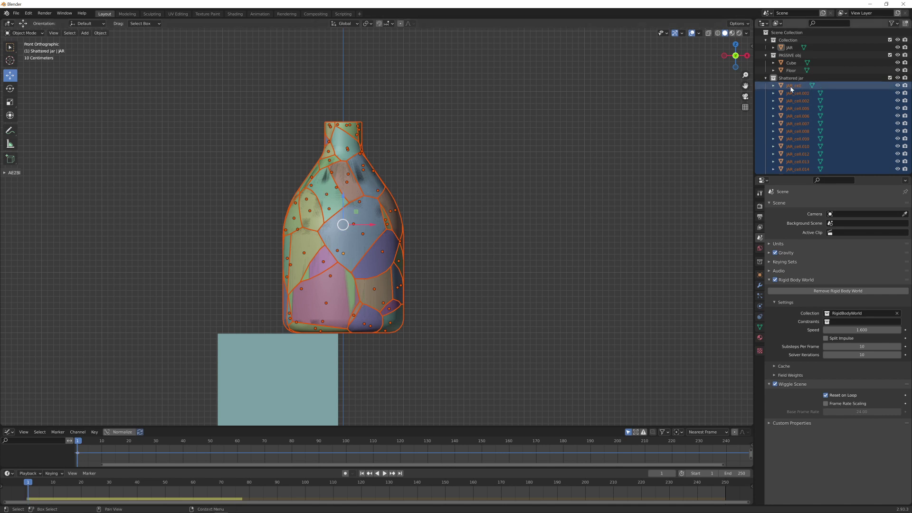
Step: Add the original jar to the selected shards as the active object and parent the shards to it with the Object option
left_click(381, 184, "shift")
left_click(381, 184, "shift")
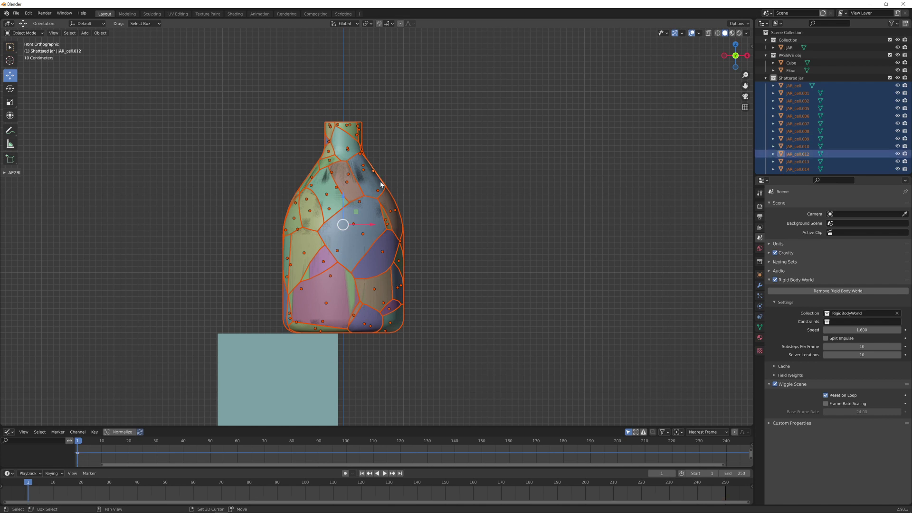
left_click(381, 185, "shift")
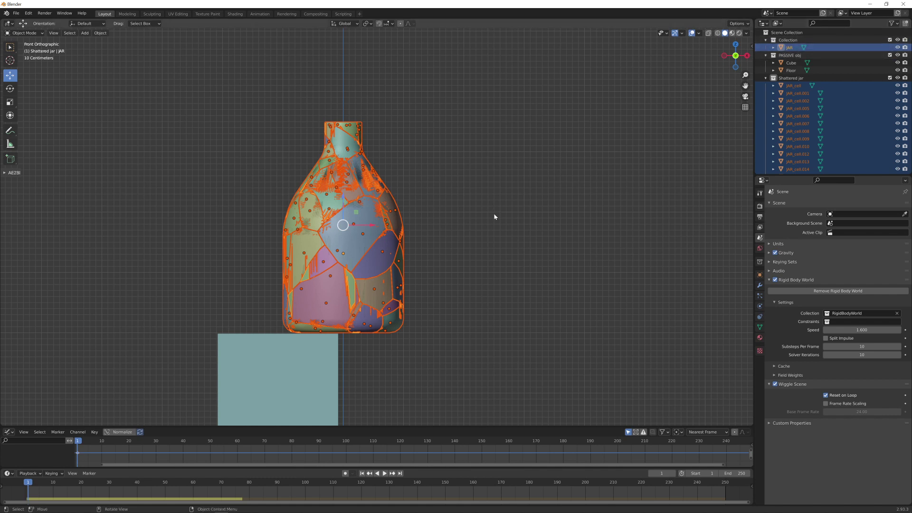
key("ctrl+p")
key("ctrl+p")
key("ctrl+p")
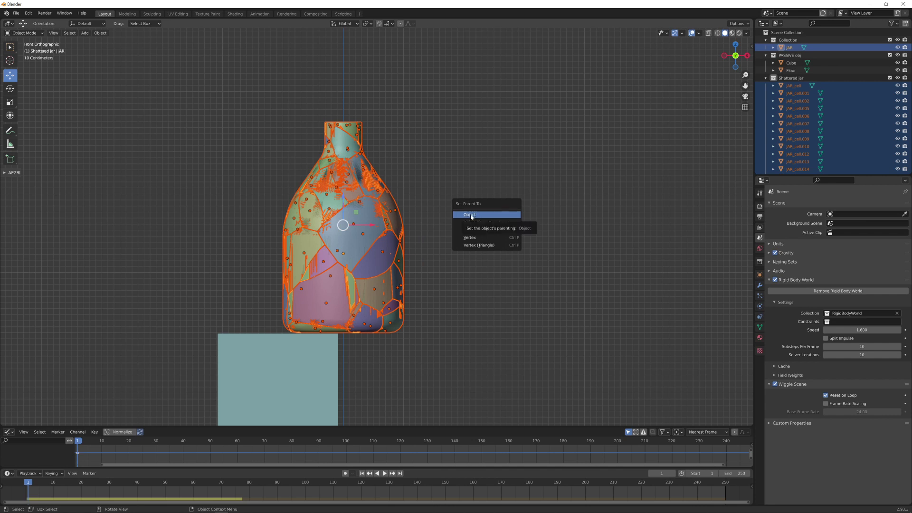
left_click(476, 216)
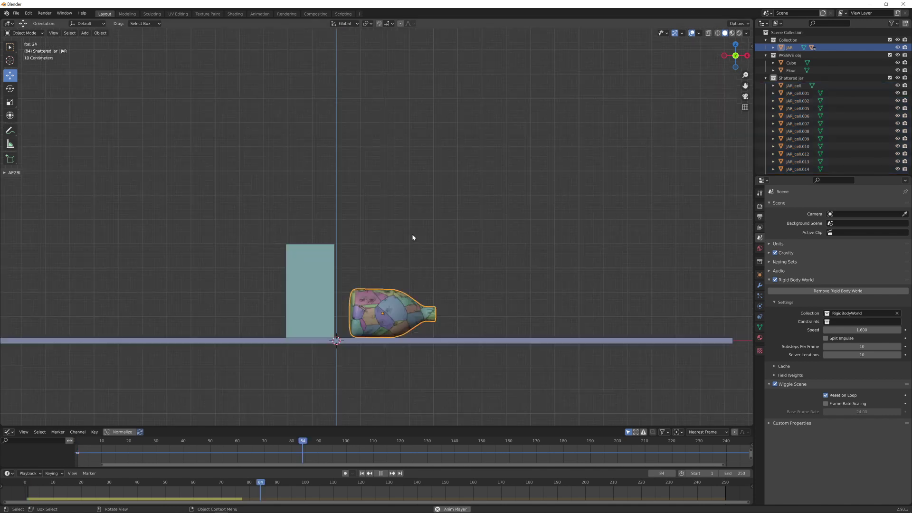
Step: Replay the fall from the first frame to check how the parented shards move with the jar
key("shift+Left")
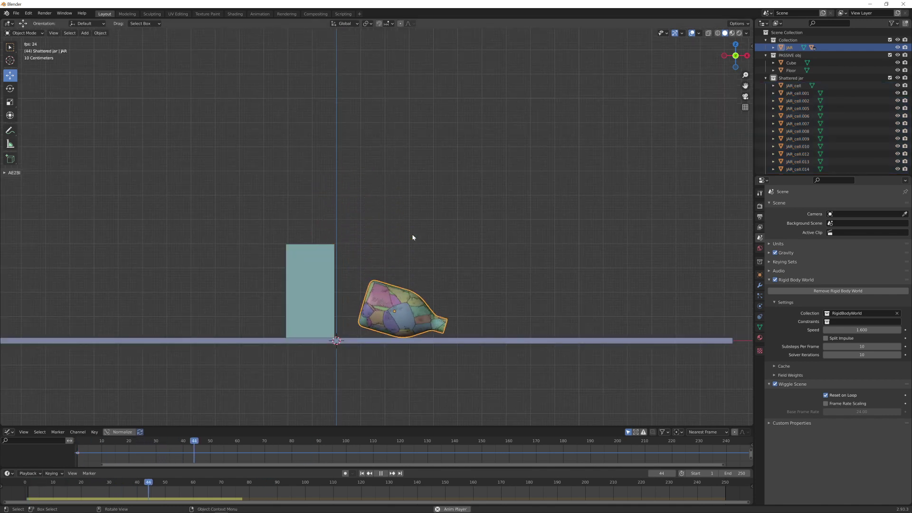
scroll(494, 297, "up", 1)
middle_click_drag(489, 295, 454, 220, "shift")
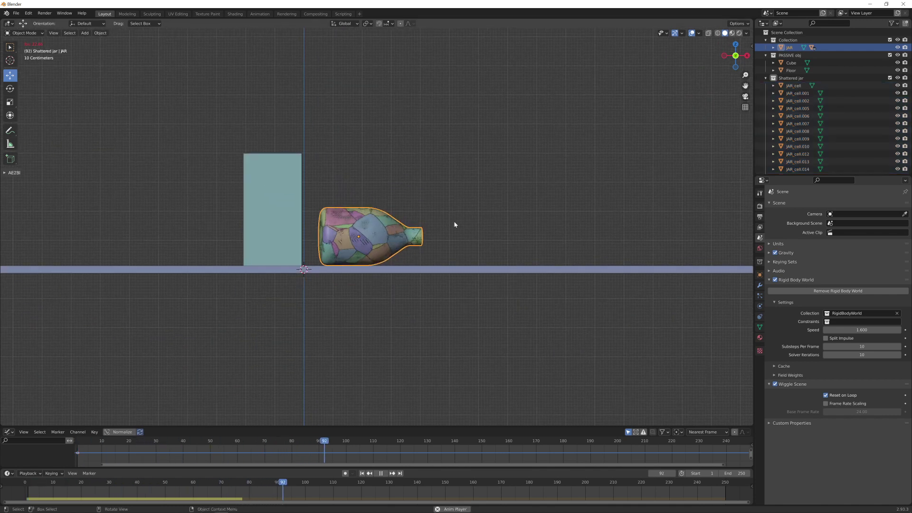
scroll(480, 305, "up", 2)
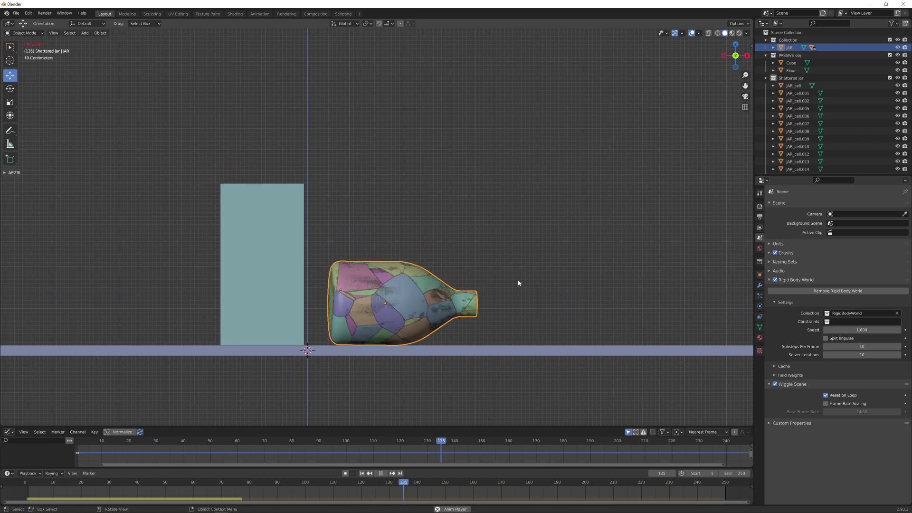
Step: Exclude the "Shattered jar" collection from the view layer
left_click(890, 79)
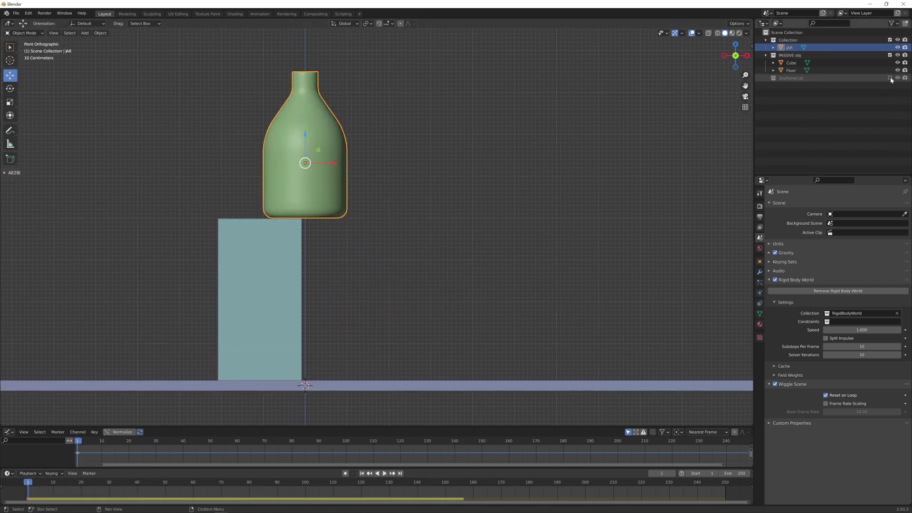
scroll(535, 181, "down", 1)
scroll(536, 181, "up", 1)
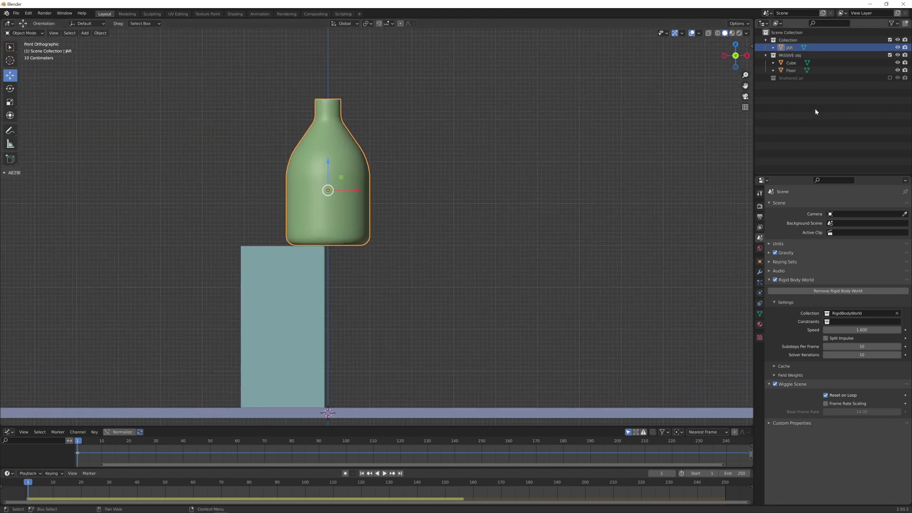
Step: Create a new scene collection and name it "Marbles"
right_click(791, 92)
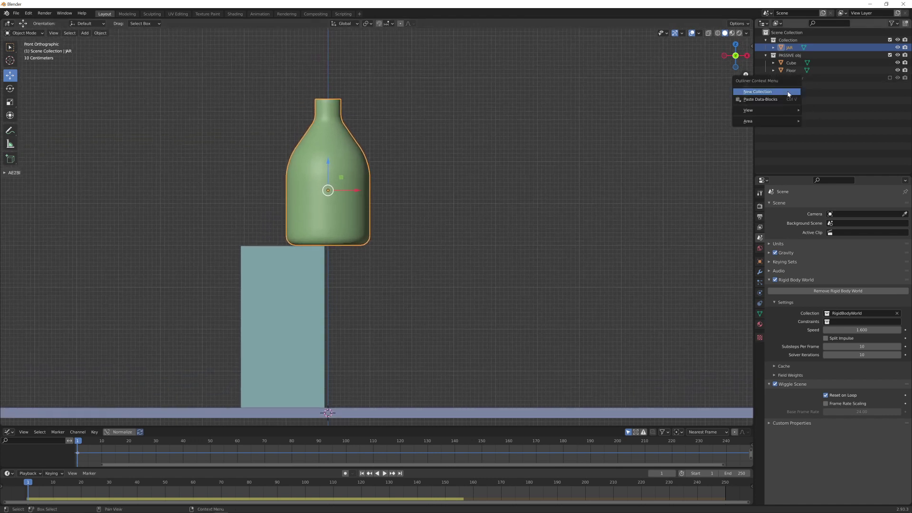
left_click(766, 92)
double_click(789, 85)
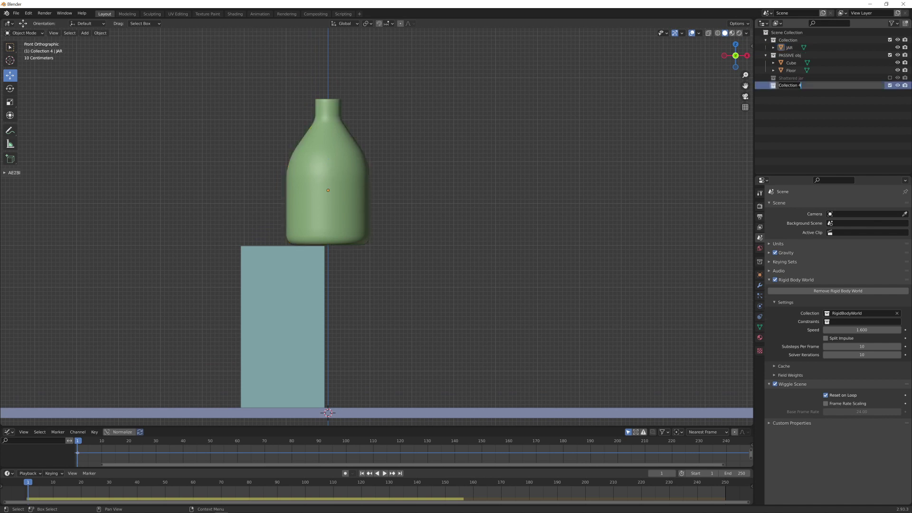
type("Marbles")
key("Return")
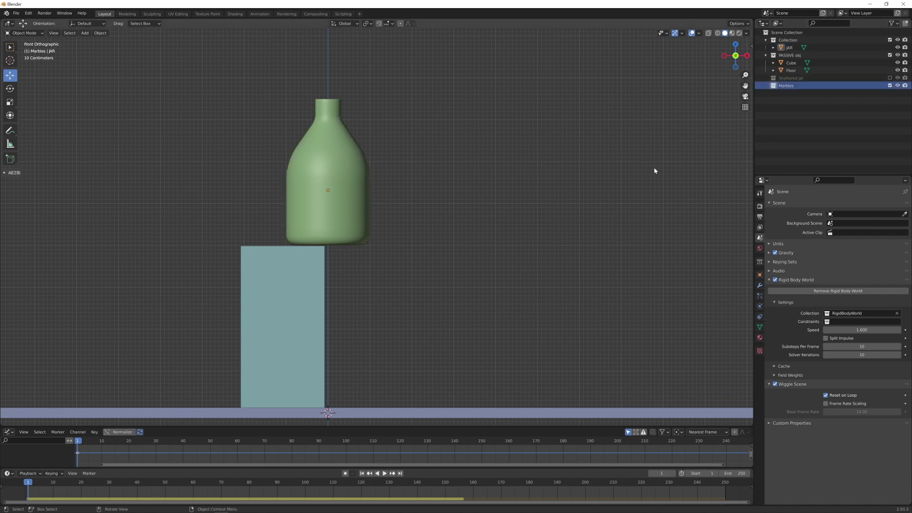
Step: Snap the 3D cursor to the origin of the jar
left_click(367, 204)
key("shift+s")
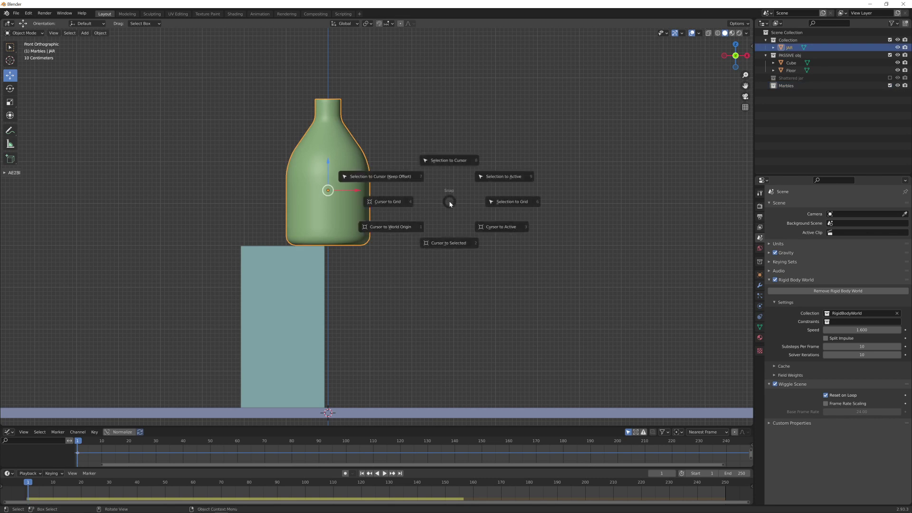
left_click(445, 243)
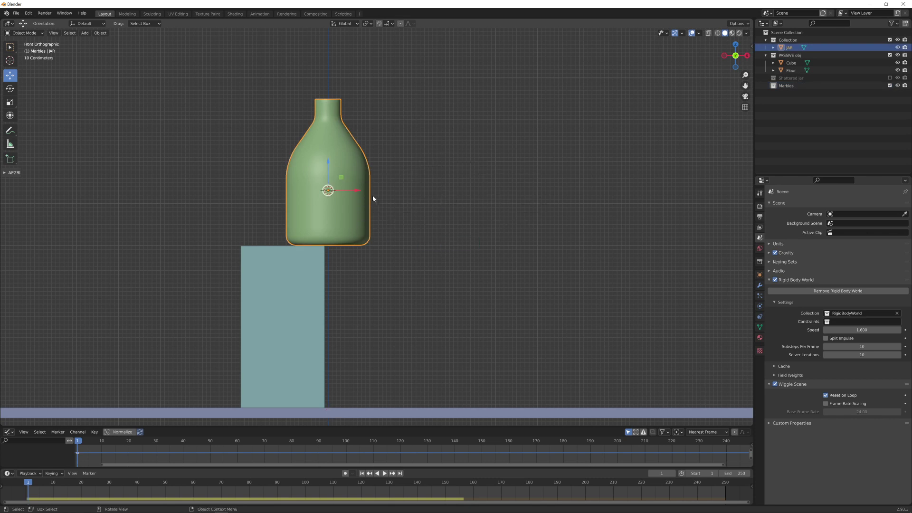
middle_click_drag(373, 195, 422, 193, "shift")
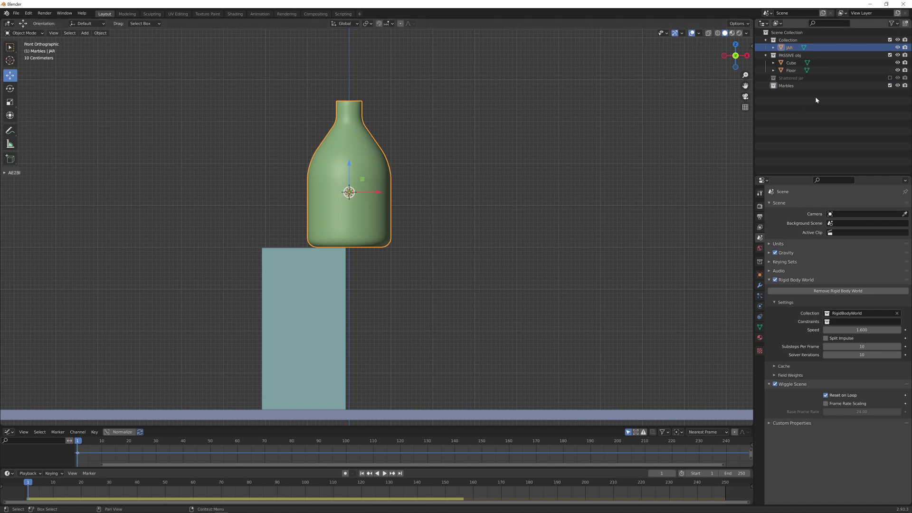
Step: Add a cube at the 3D cursor inside the "Marbles" collection
left_click(786, 86)
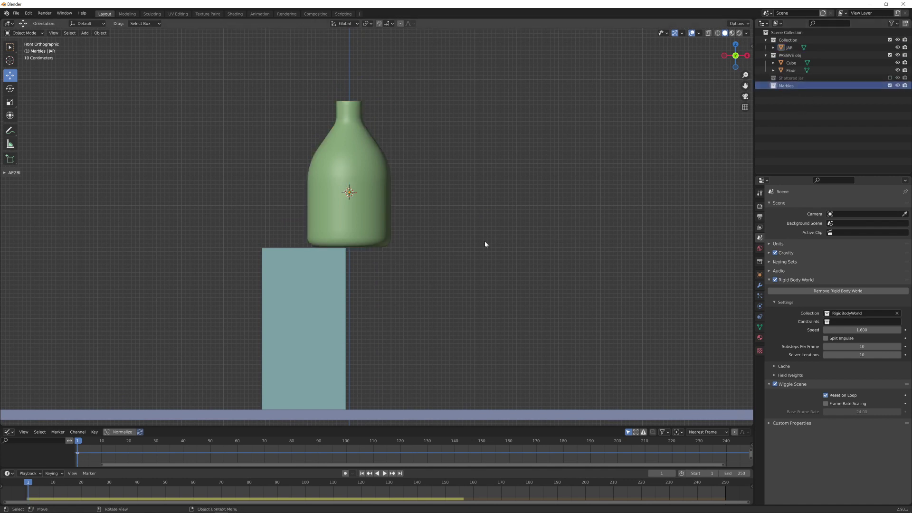
key("shift+a")
mouse_move(489, 234)
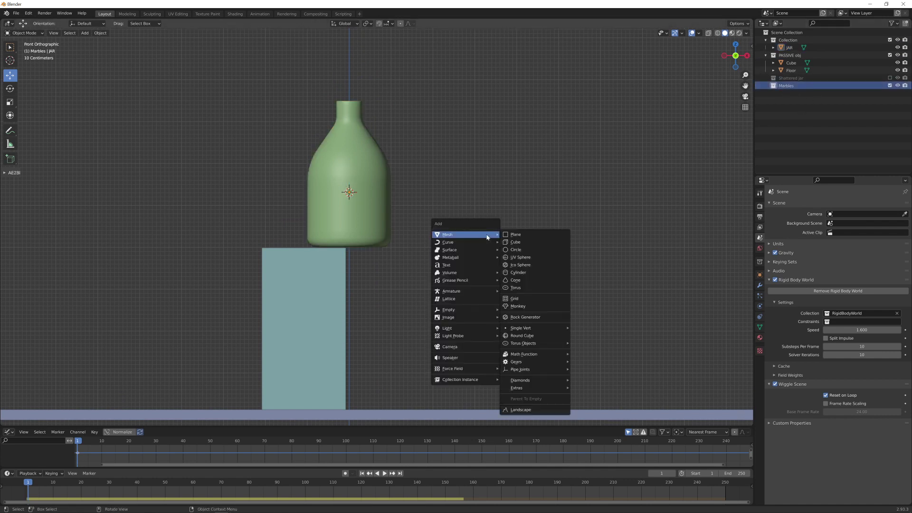
left_click(516, 243)
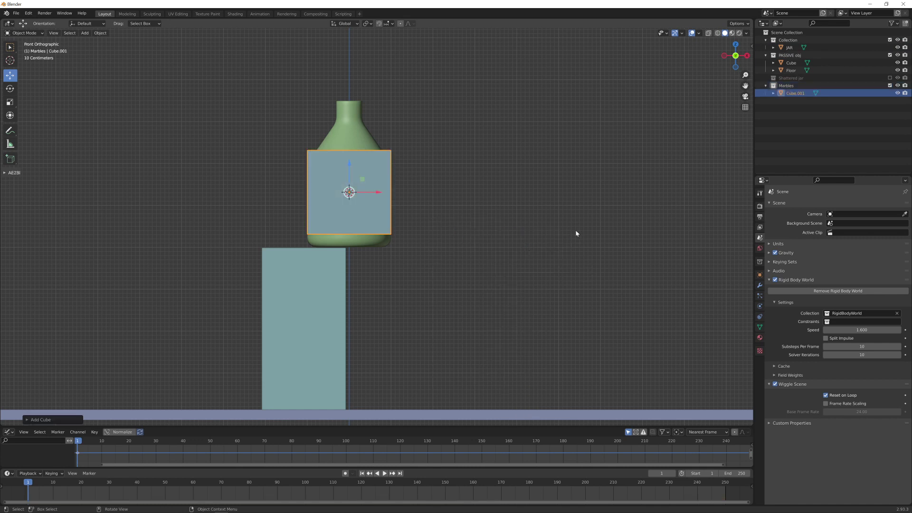
Step: Switch to wireframe display and shrink the new cube to about 0.18 of its size inside the jar, applying its scale
key("z")
left_click(524, 238)
scroll(493, 235, "up", 3)
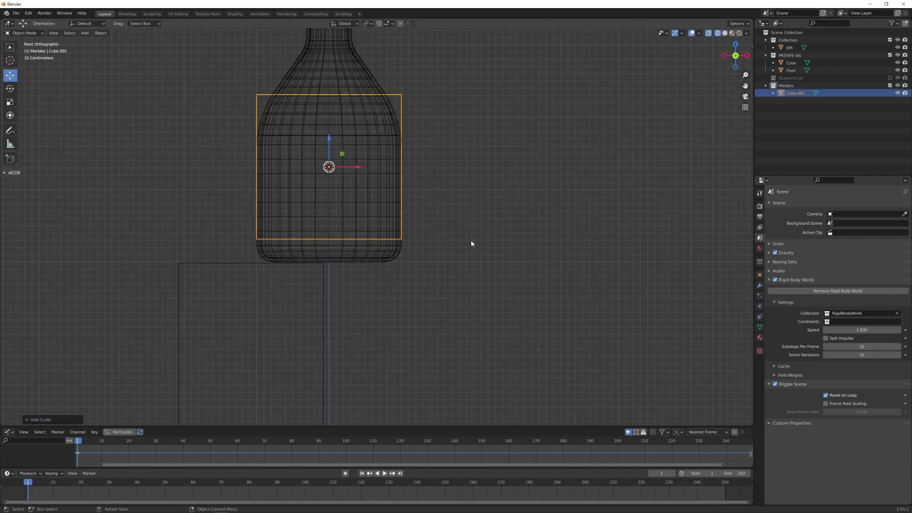
mouse_move(473, 245)
middle_mouse_down("shift")
mouse_move(515, 301)
mouse_move(511, 234)
middle_mouse_up("shift")
scroll(515, 301, "up", 1)
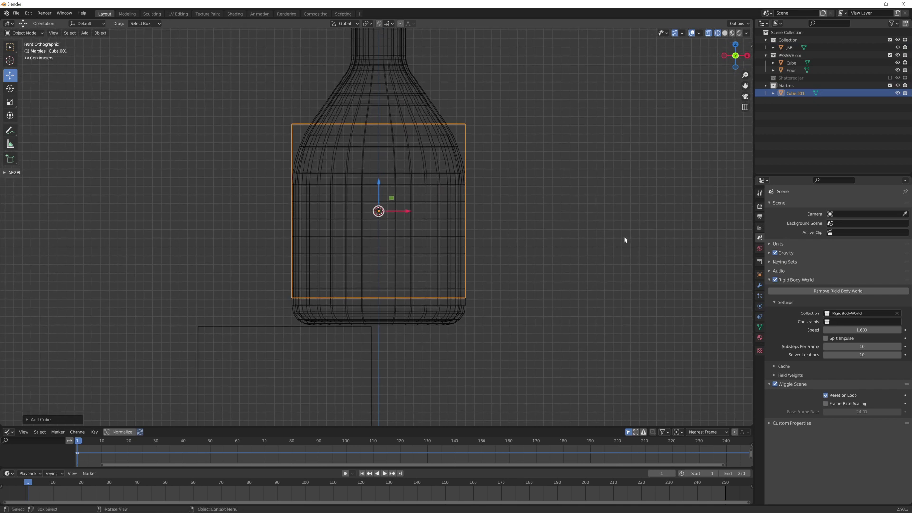
key("s")
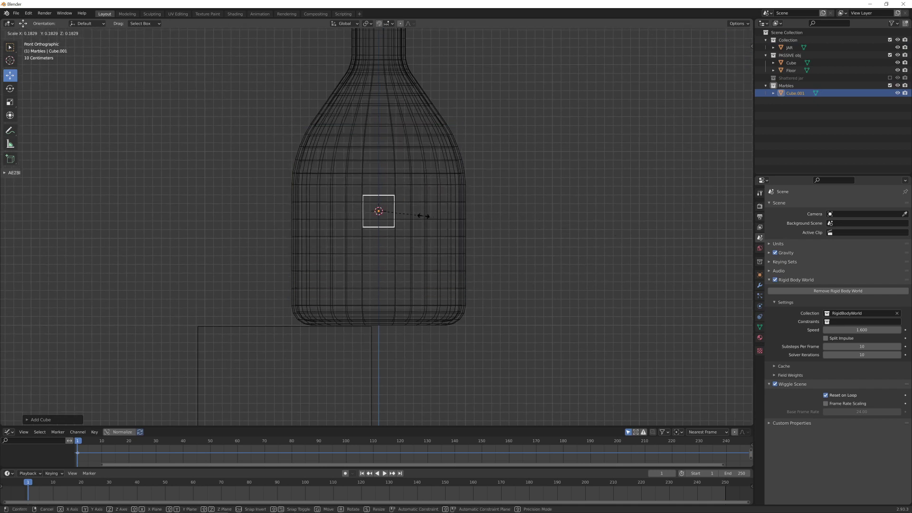
left_click(420, 215)
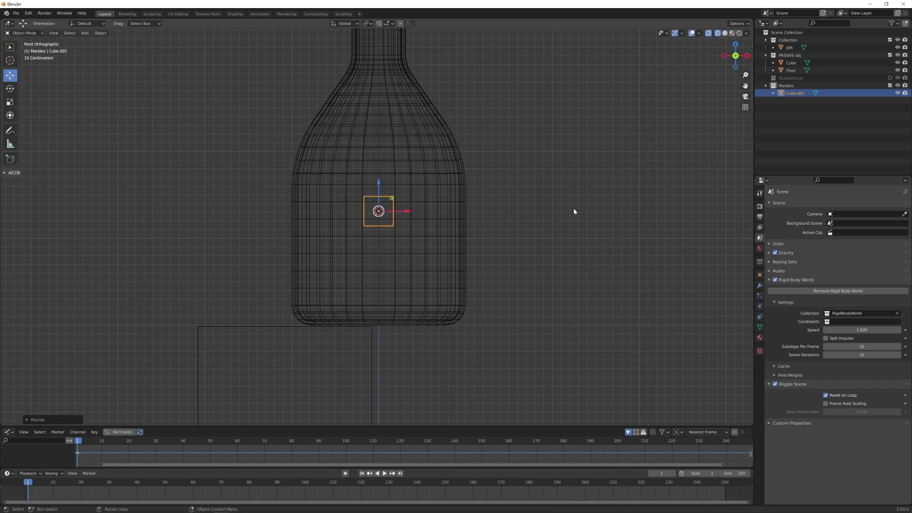
key("ctrl+a")
left_click(575, 209)
Step: Round the small cube into a marble with a level 2 Subdivision modifier and apply the modifier to the mesh
key("ctrl+2")
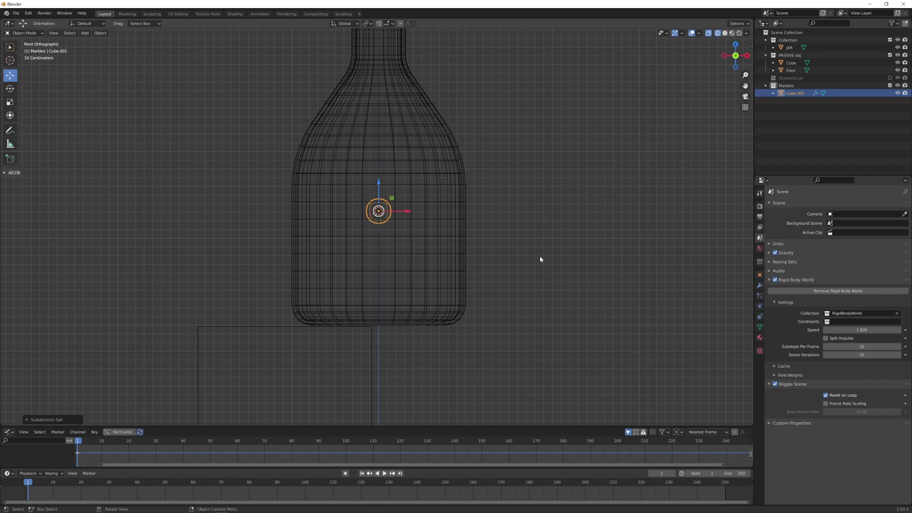
left_click(760, 285)
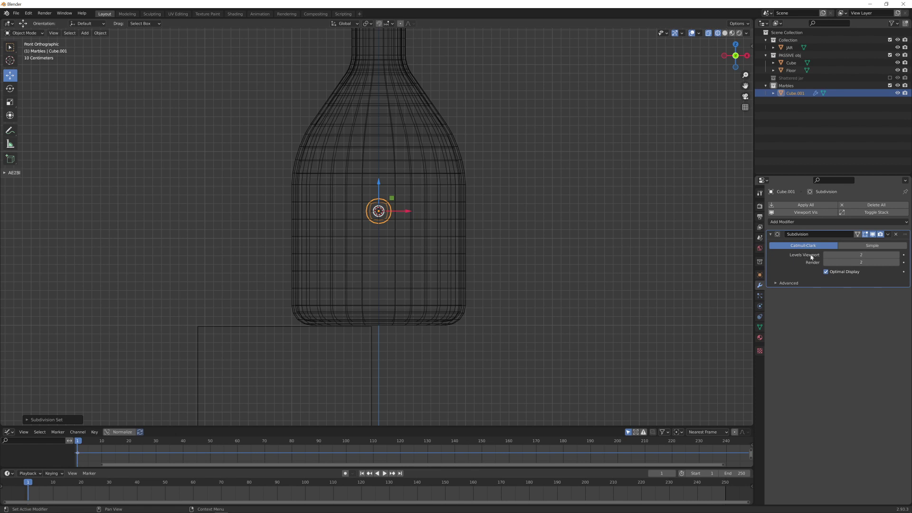
left_click(887, 234)
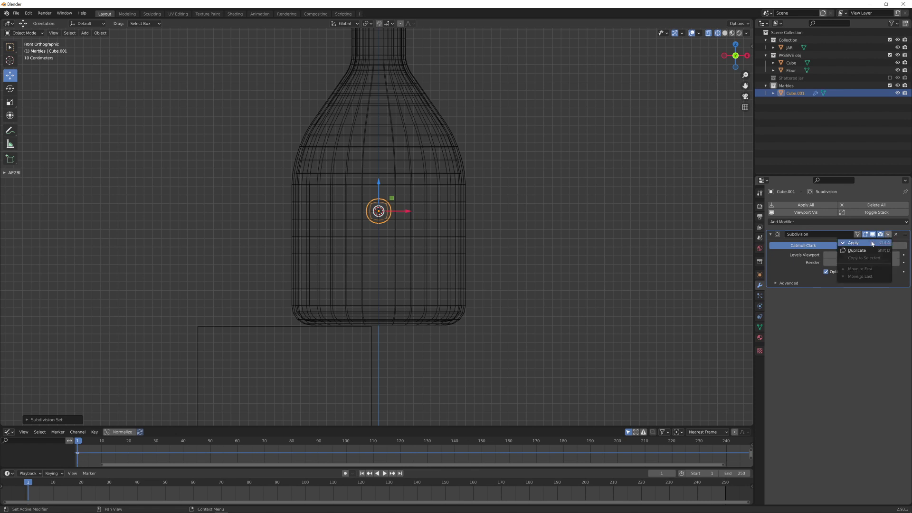
left_click(873, 243)
Step: Make the marble fully spherical with a Cast modifier using the Sphere shape at factor 1, and apply the modifier
scroll(443, 231, "up", 8)
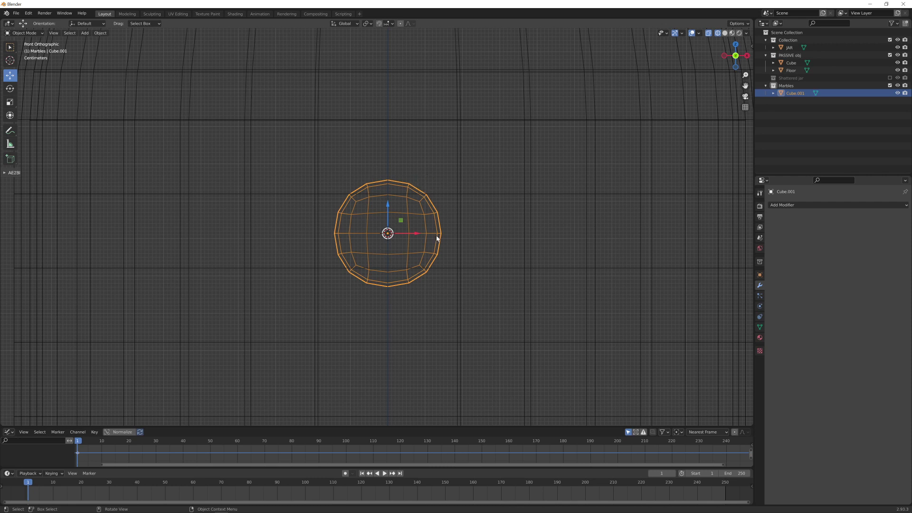
left_click(810, 205)
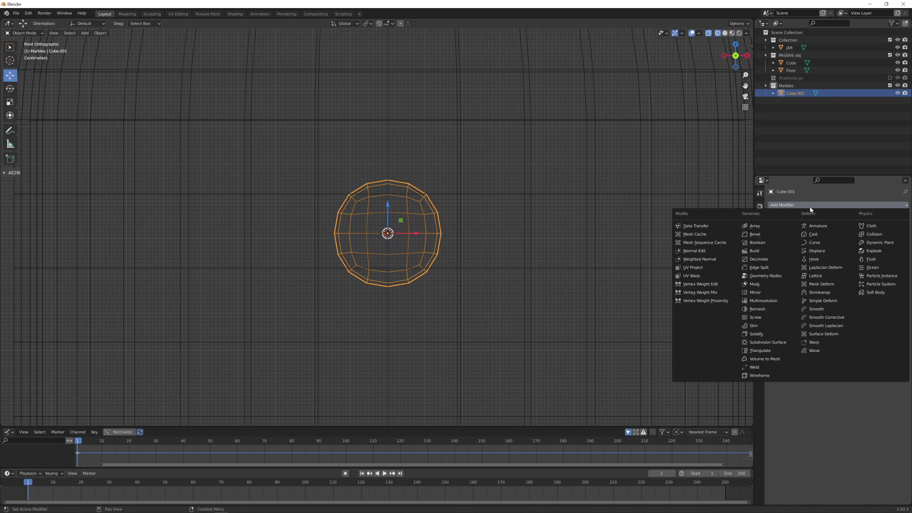
left_click(821, 237)
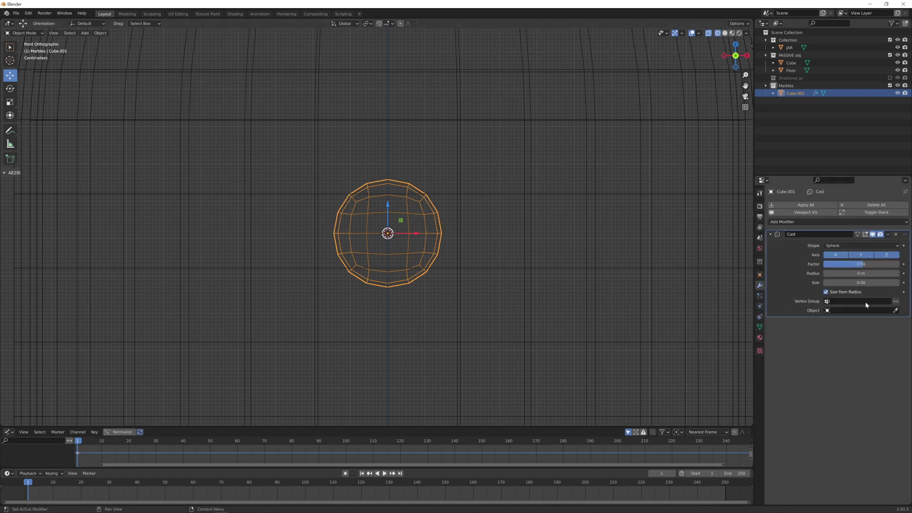
left_click(860, 264)
type("1")
key("Return")
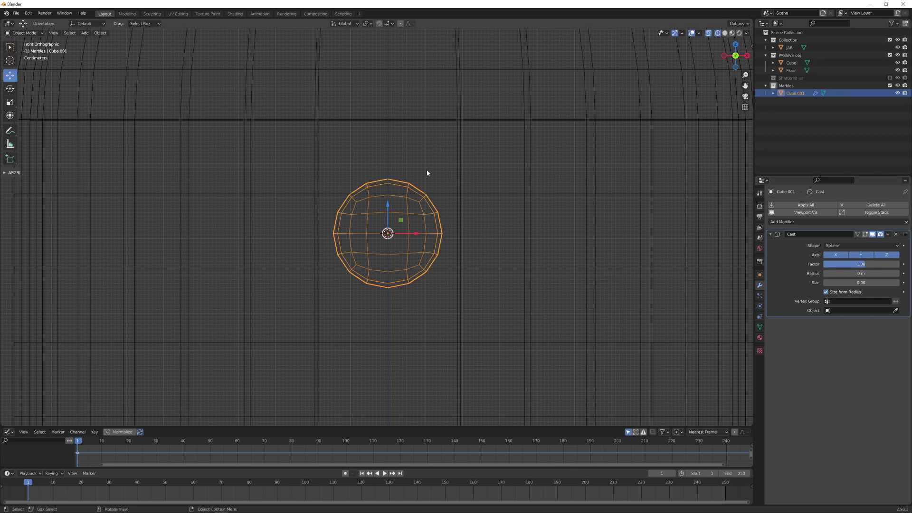
left_click(887, 234)
left_click(876, 243)
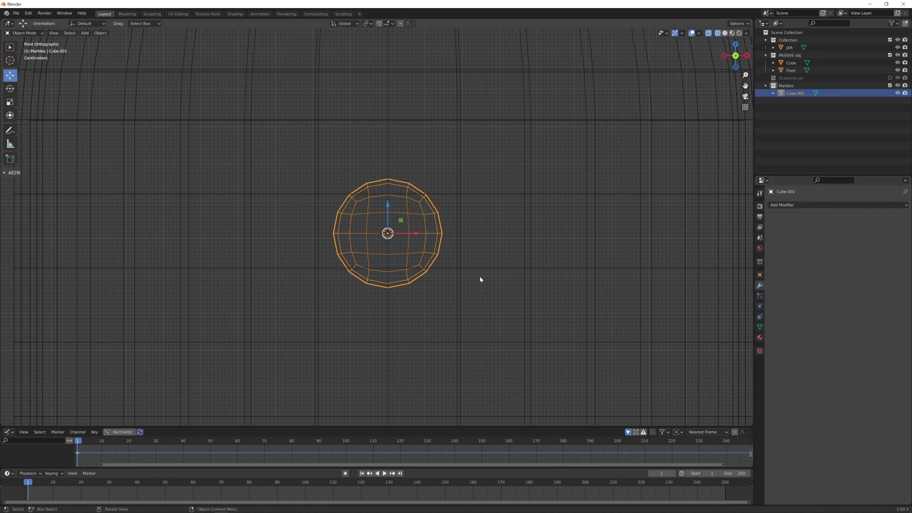
Step: Rename the rounded cube inside the jar as "Marble"
scroll(480, 278, "down", 5)
middle_click_drag(452, 238, 478, 229, "shift")
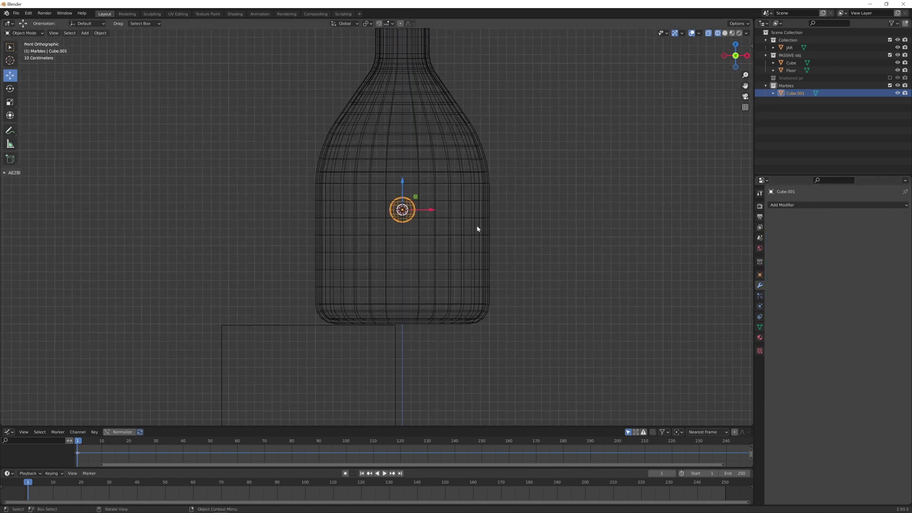
key("F2")
type("Marbl")
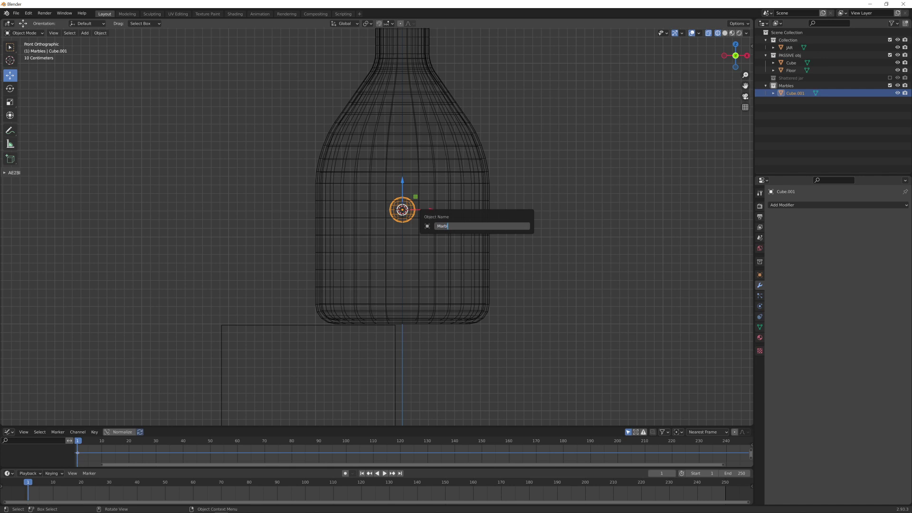
type("e")
key("Return")
Step: Move the marble down to the jar's lower-left corner in front view, keeping it inside the wall
key("g")
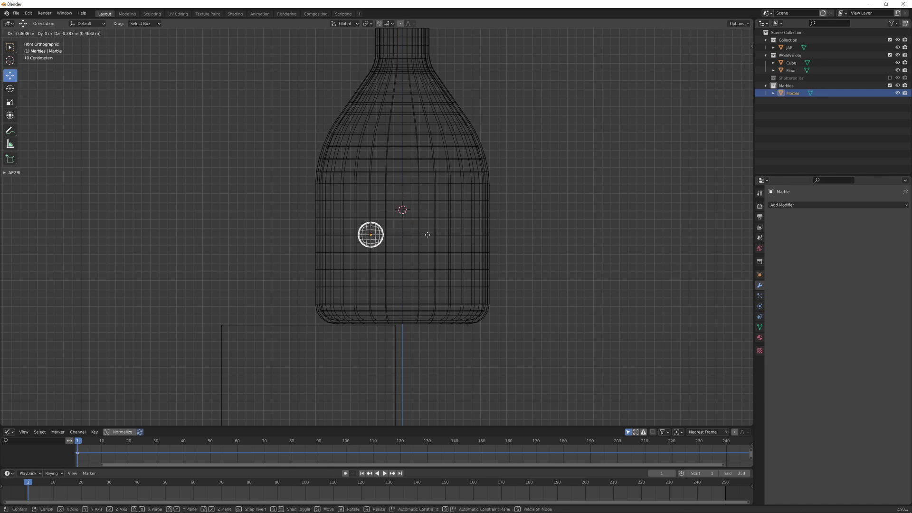
left_click(405, 293)
scroll(418, 285, "up", 4)
middle_click_drag(437, 278, 399, 263, "shift")
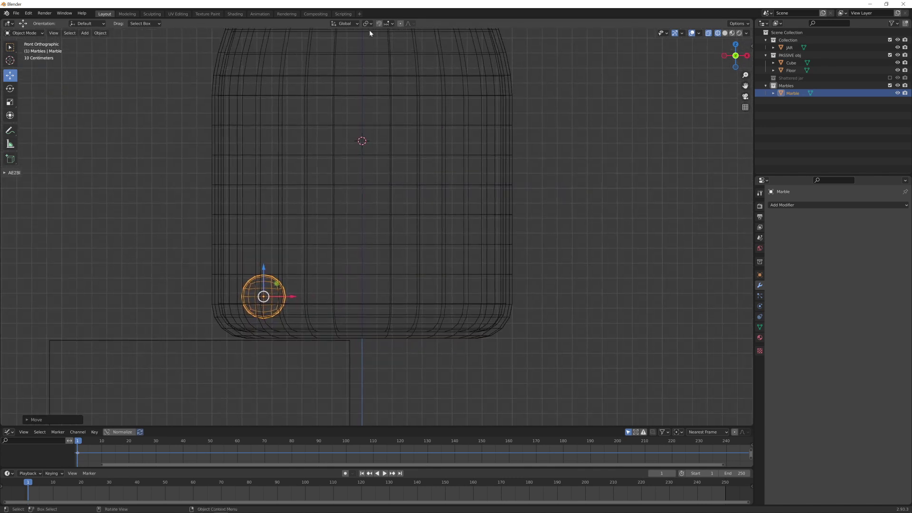
Step: Duplicate the marble four times across the jar's bottom to form a row of five, spaced about 0.3 m apart
key("shift+d")
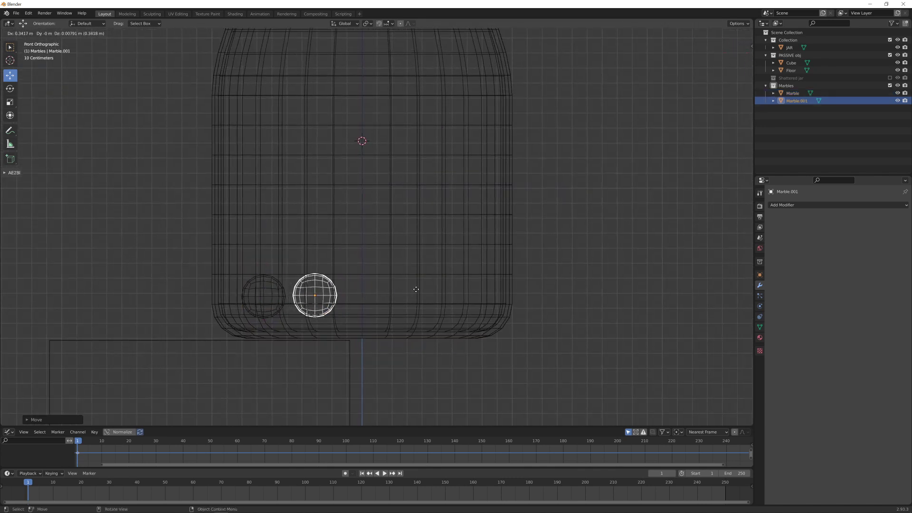
left_click(411, 291)
key("shift+d")
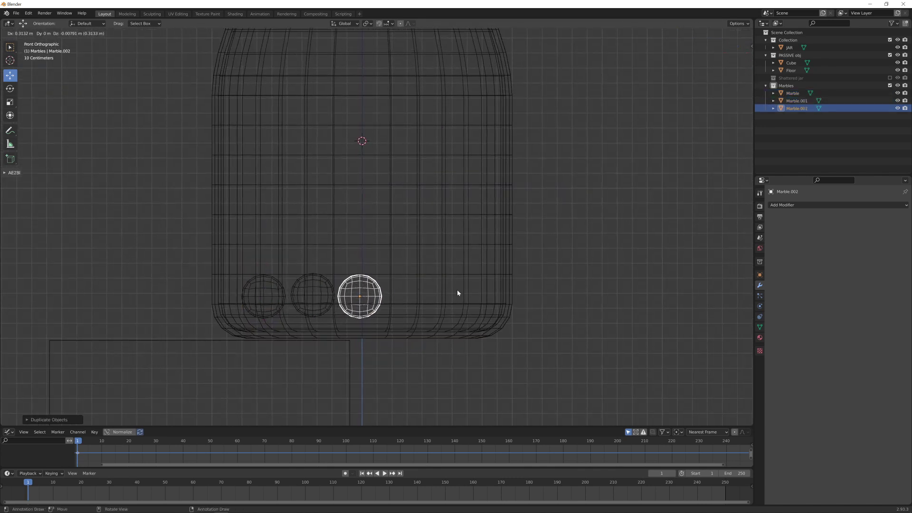
left_click(457, 291)
key("shift+d")
left_click(504, 288)
key("shift+d")
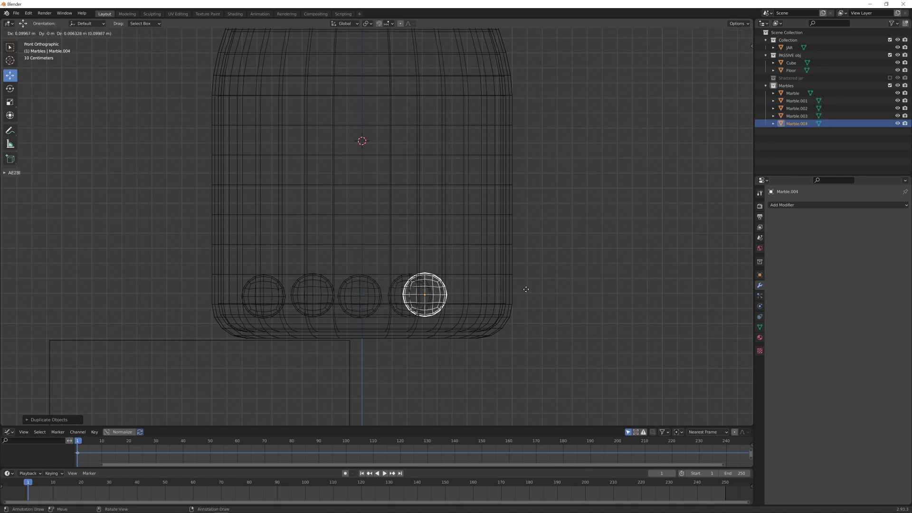
left_click(552, 290)
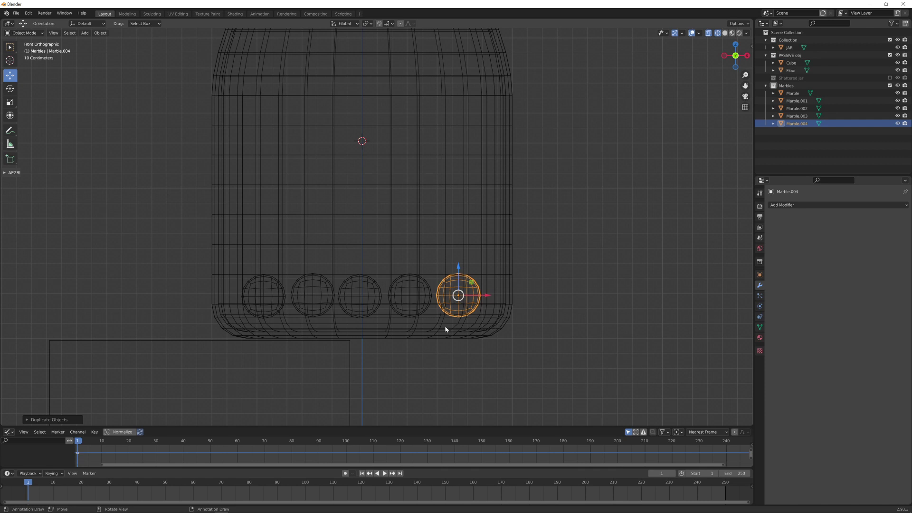
Step: Select the whole row of marbles and, in right view, move it near the jar wall on the negative Y side
key("a")
key("KP_3")
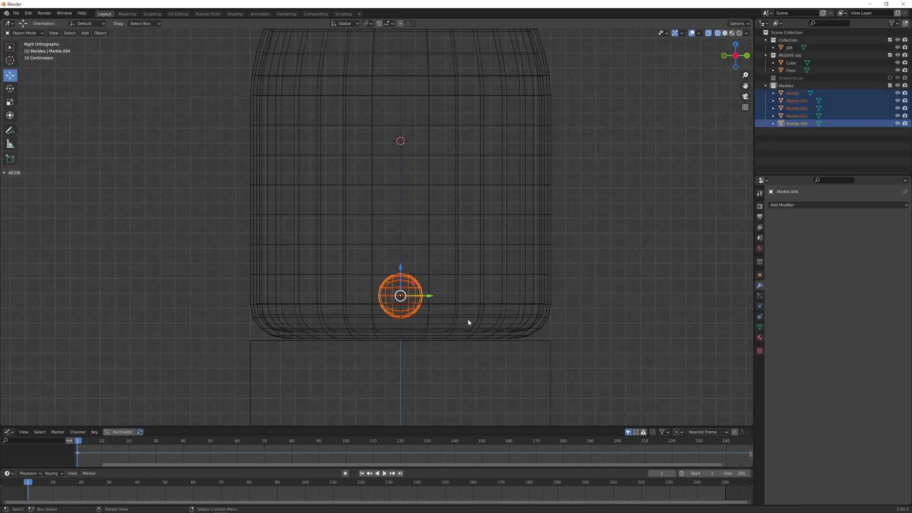
key("g")
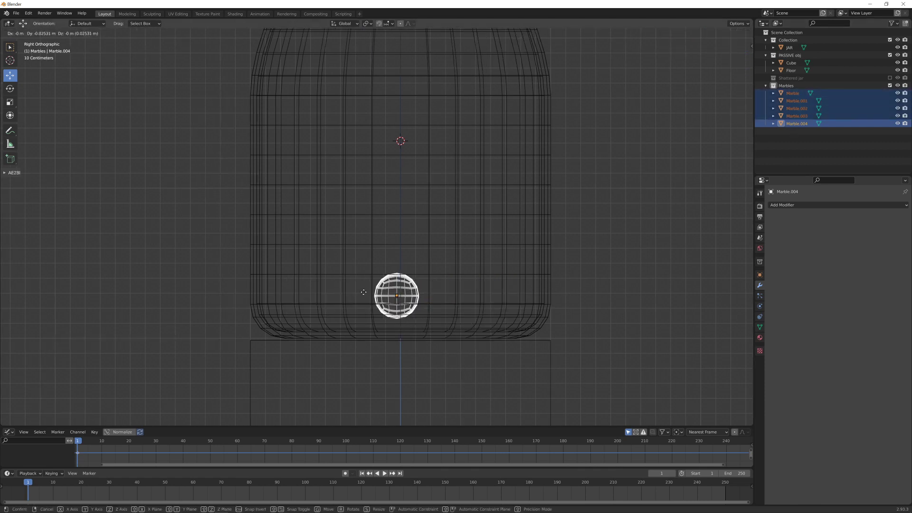
left_click(264, 297)
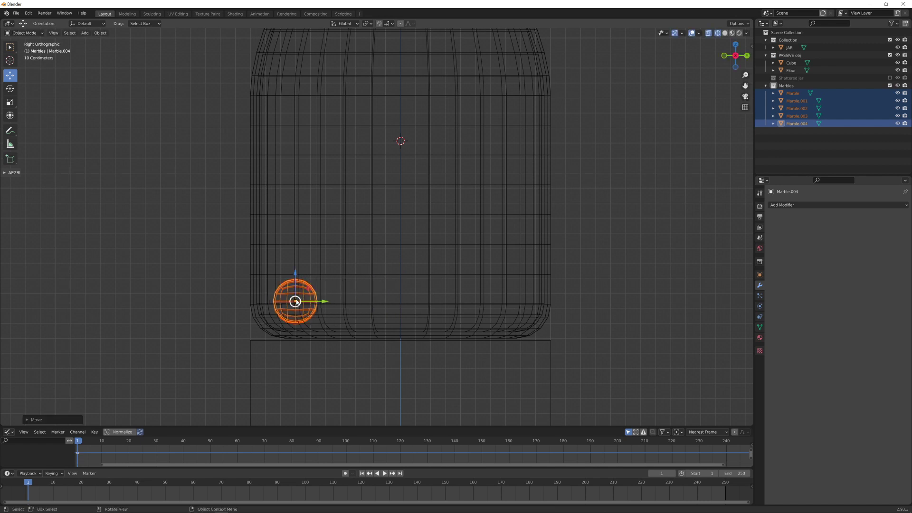
Step: Duplicate the marble row along Y and repeat the duplication three times, filling the jar's bottom with five rows
key("shift+d")
left_click(374, 310)
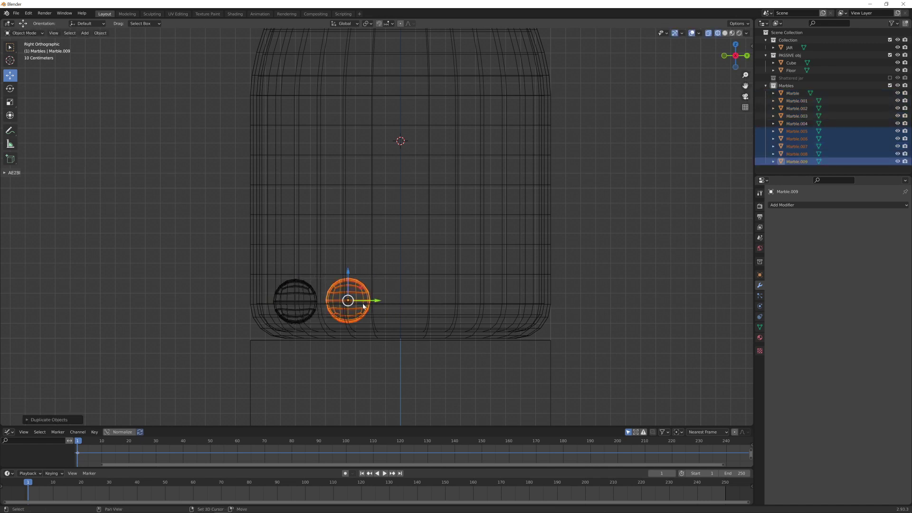
key("shift+r")
key("shift+r")
key("shift+r")
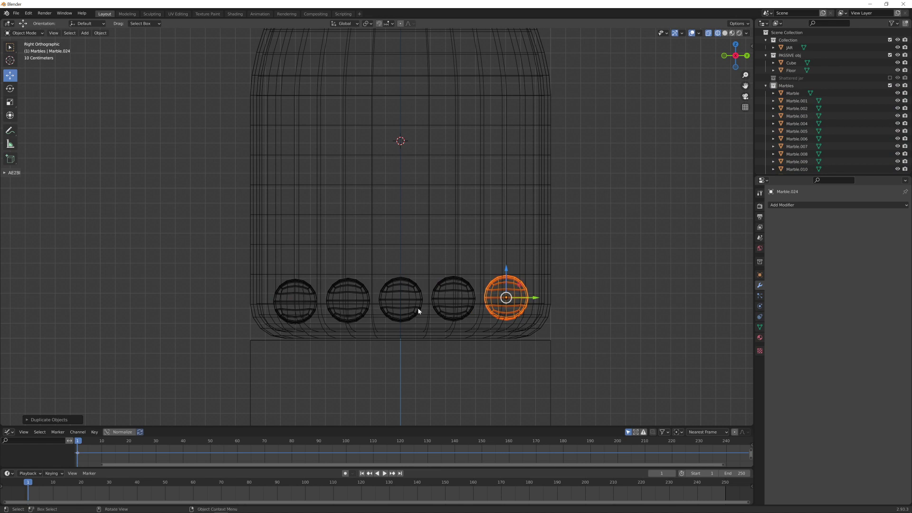
Step: Delete the four corner marbles that poke through the jar's round wall, as seen from the top
key("KP_7")
middle_click_drag(442, 314, 521, 299, "shift")
left_click(500, 359)
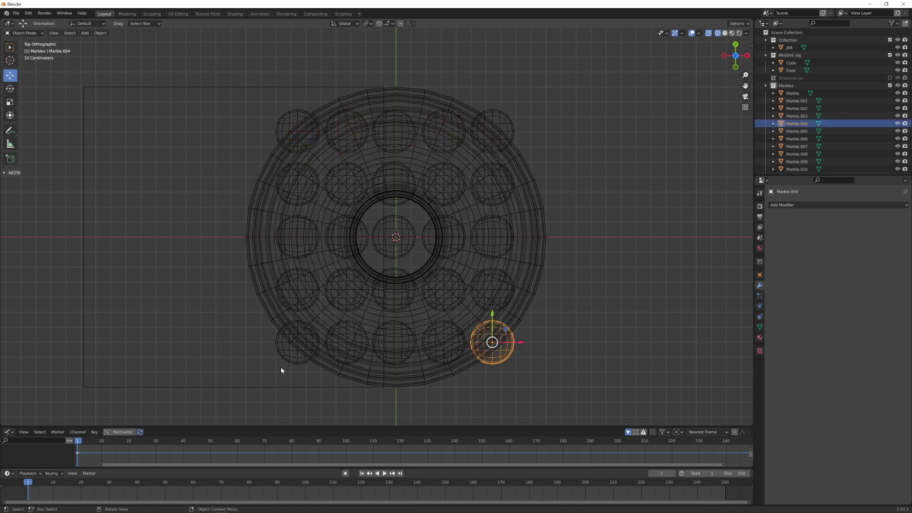
left_click(280, 347, "shift")
left_click(290, 118, "shift")
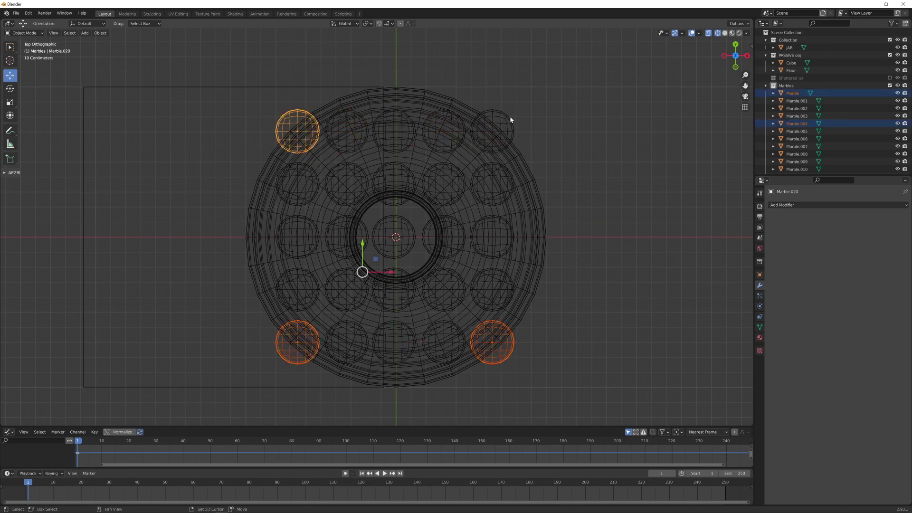
left_click(479, 139, "shift")
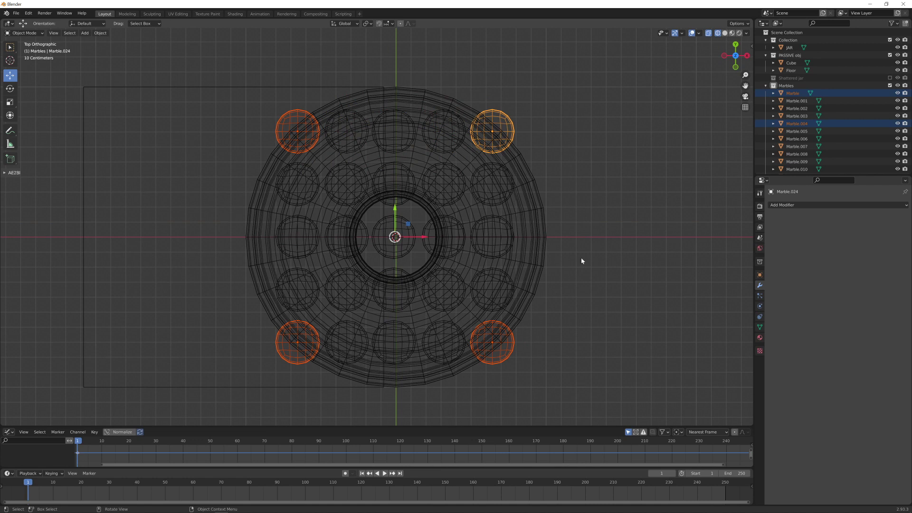
key("x")
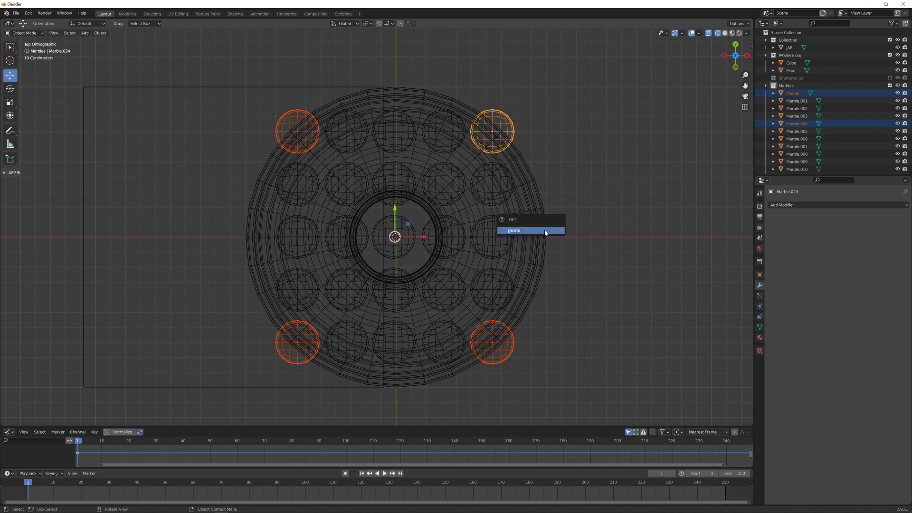
left_click(553, 232)
Step: Select all objects of the "Marbles" collection and duplicate the layer straight up along Z, just above the first one
key("KP_1")
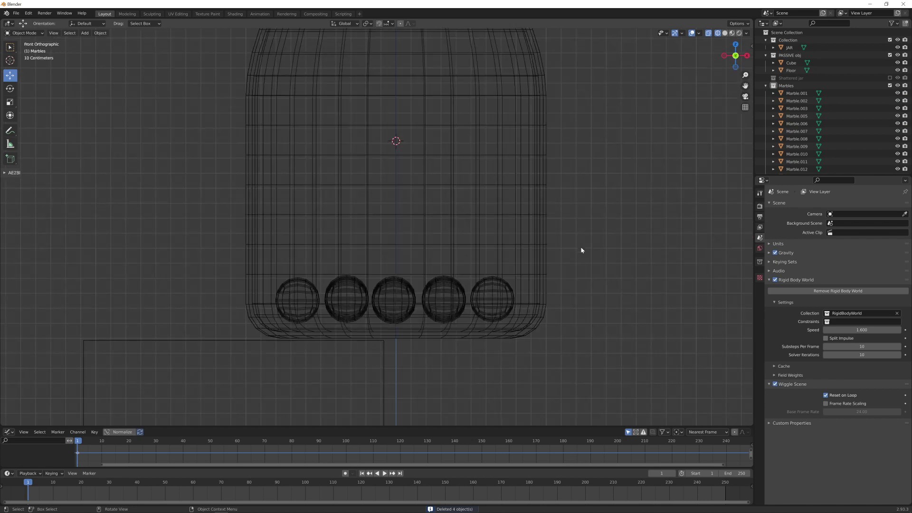
scroll(505, 220, "down", 2)
middle_click_drag(505, 219, 478, 267, "shift")
scroll(477, 283, "down", 2)
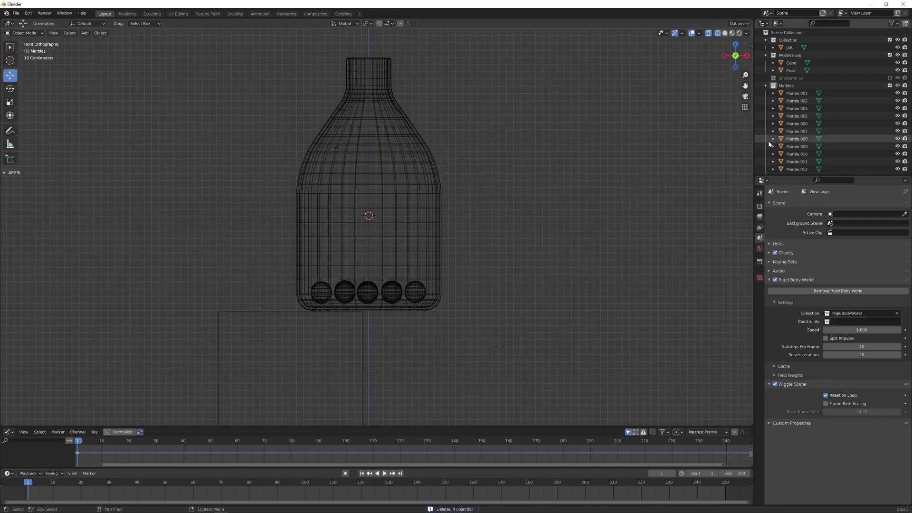
right_click(779, 86)
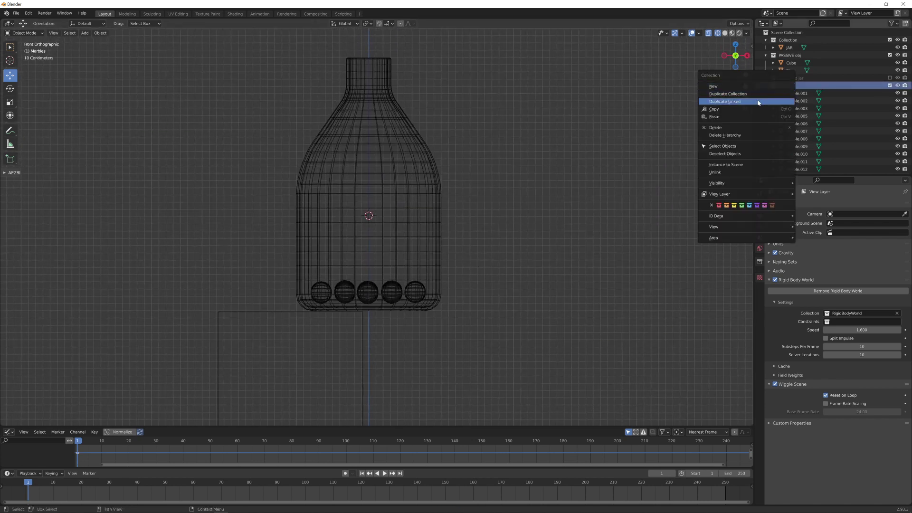
left_click(738, 147)
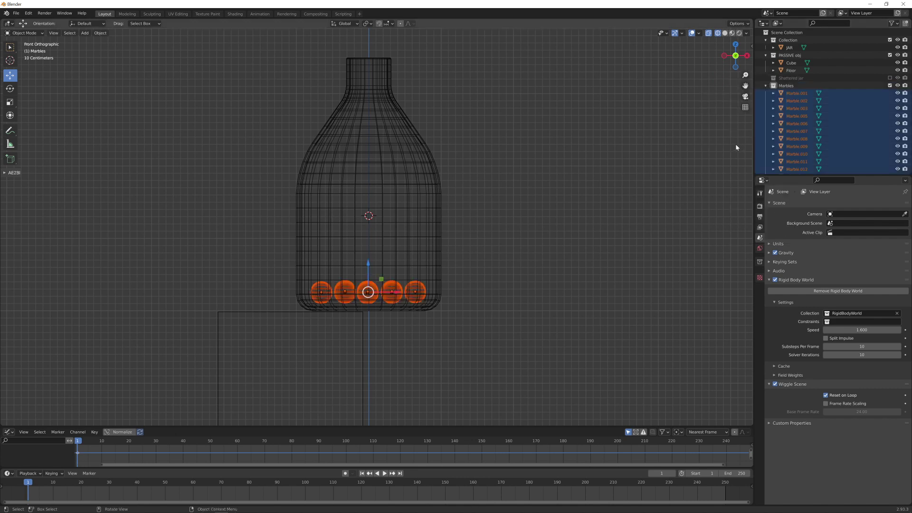
key("shift+d")
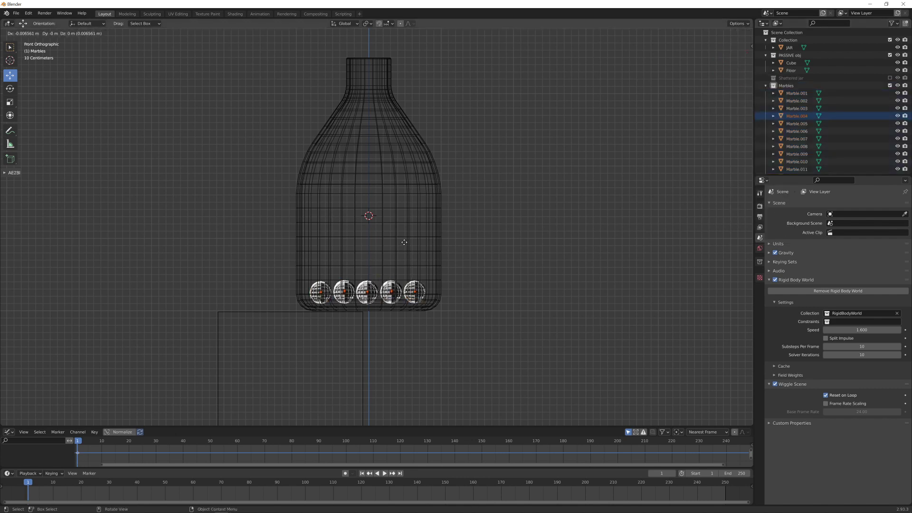
key("z")
left_click(405, 217)
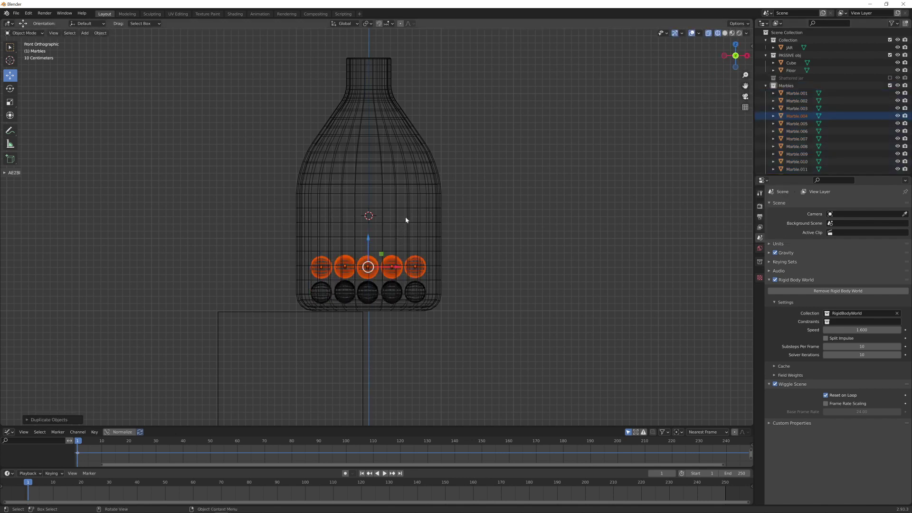
Step: Repeat the upward duplication four times to stack six layers of marbles inside the jar
scroll(455, 290, "up", 4)
middle_click_drag(455, 290, 495, 284, "shift")
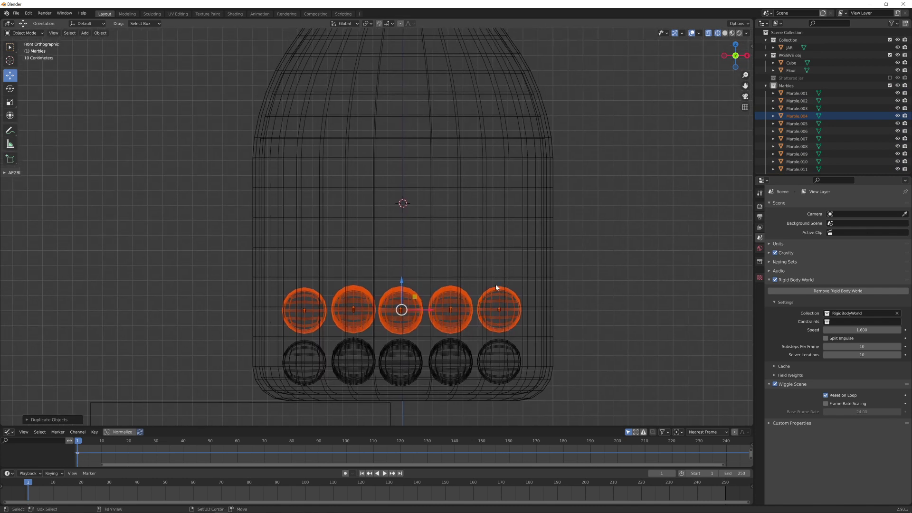
key("shift+r")
key("shift+r")
key("shift+r")
key("shift+r")
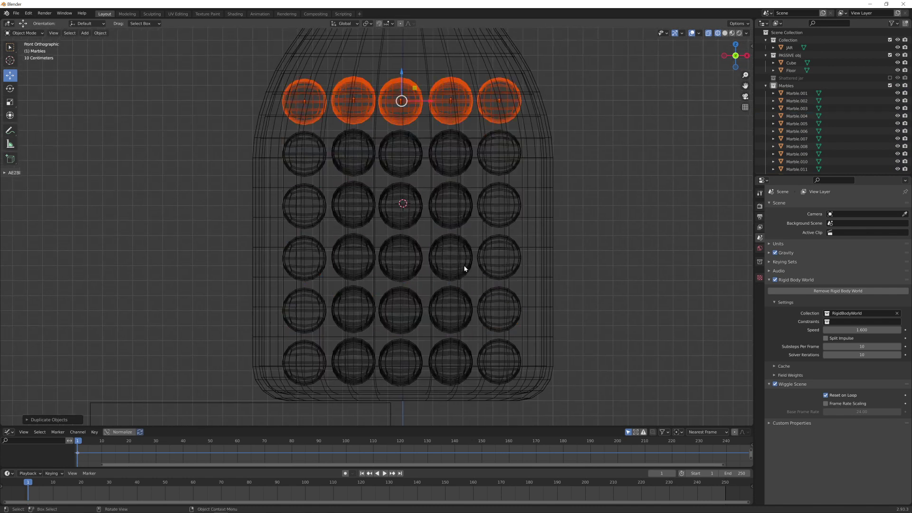
scroll(484, 212, "down", 3)
key("KP_7")
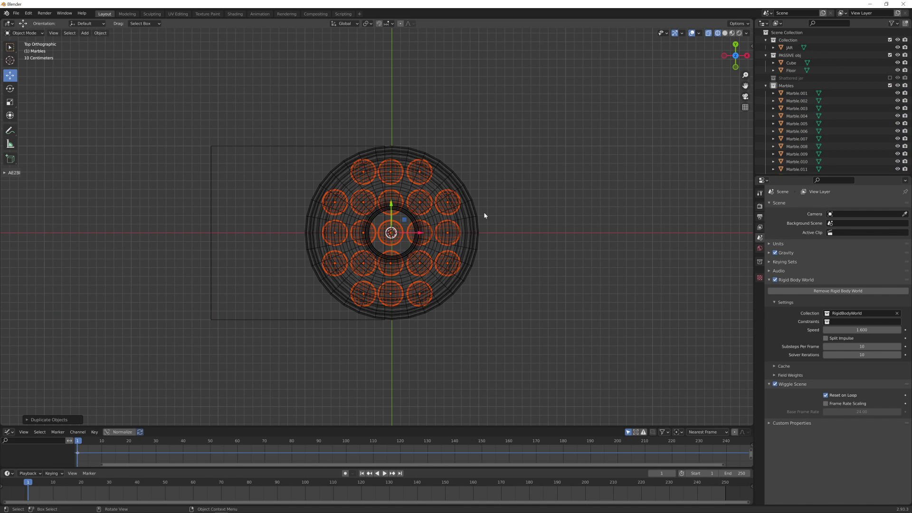
Step: Select all the marbles with one in the uppermost layer active, and add an Active rigid body to it
key("KP_1")
scroll(484, 216, "down", 2)
key("a")
scroll(442, 277, "up", 3)
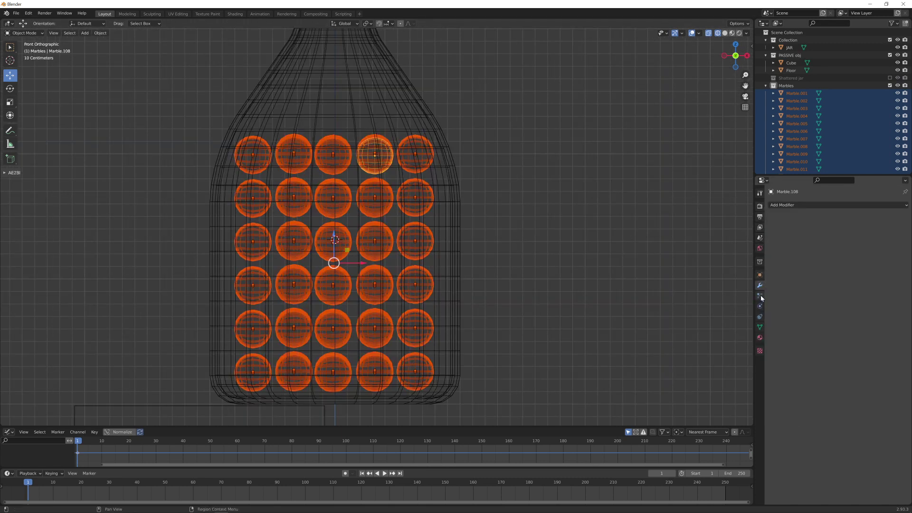
left_click(759, 306)
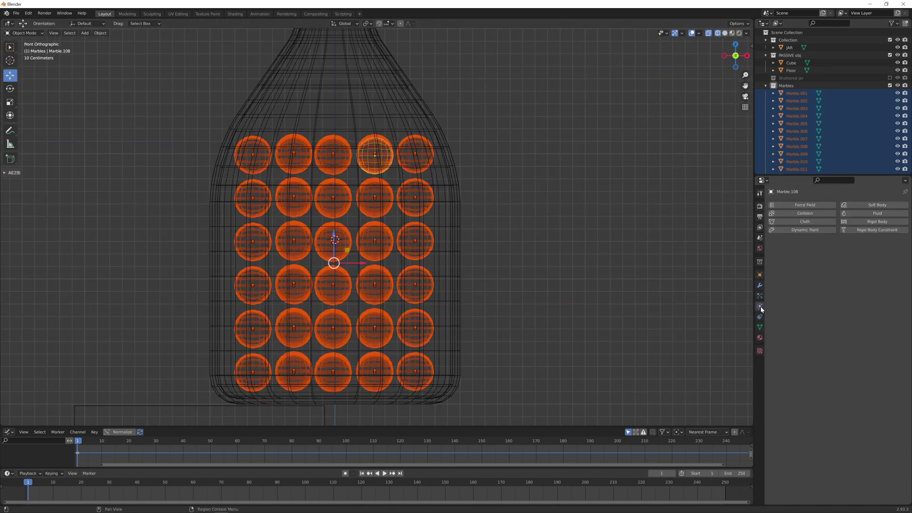
left_click(870, 224)
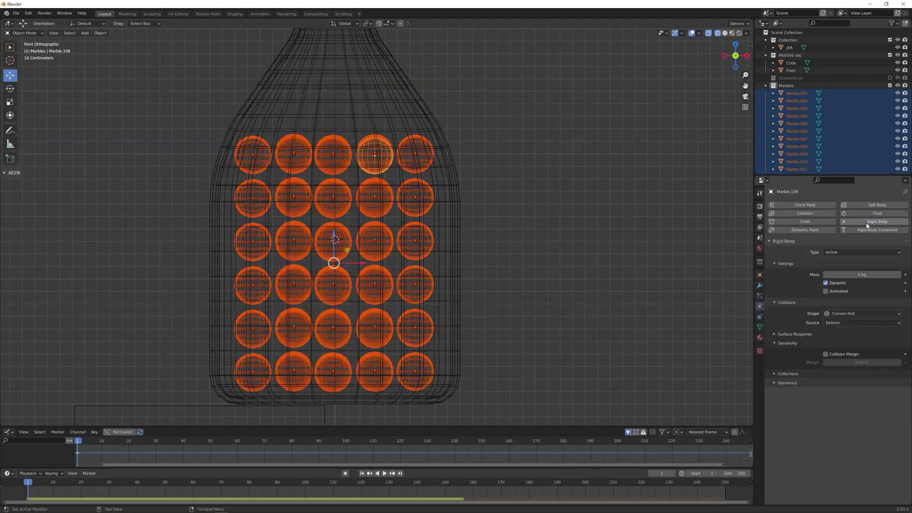
Step: Enable the collision margin on the active marble's rigid body and set it to 0.01 m
left_click(826, 354)
left_click(838, 363)
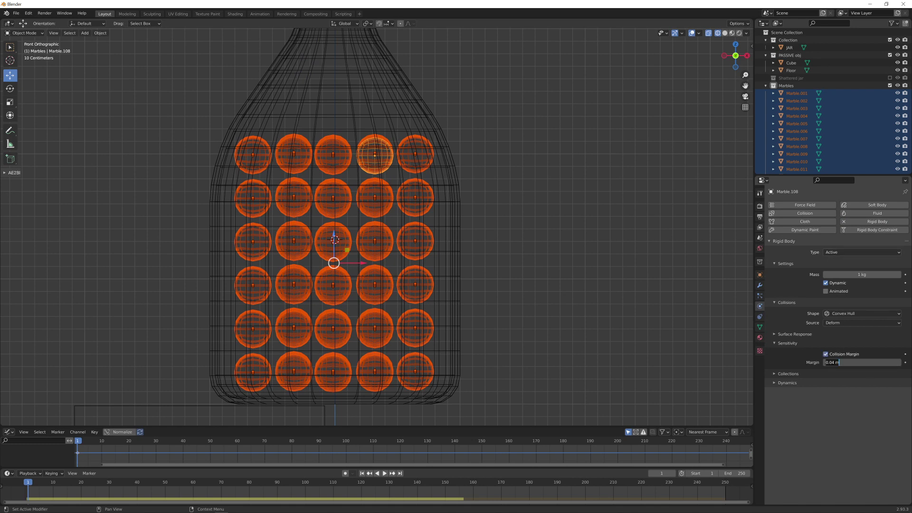
key("BackSpace")
key("BackSpace")
key("BackSpace")
type("1")
key("Return")
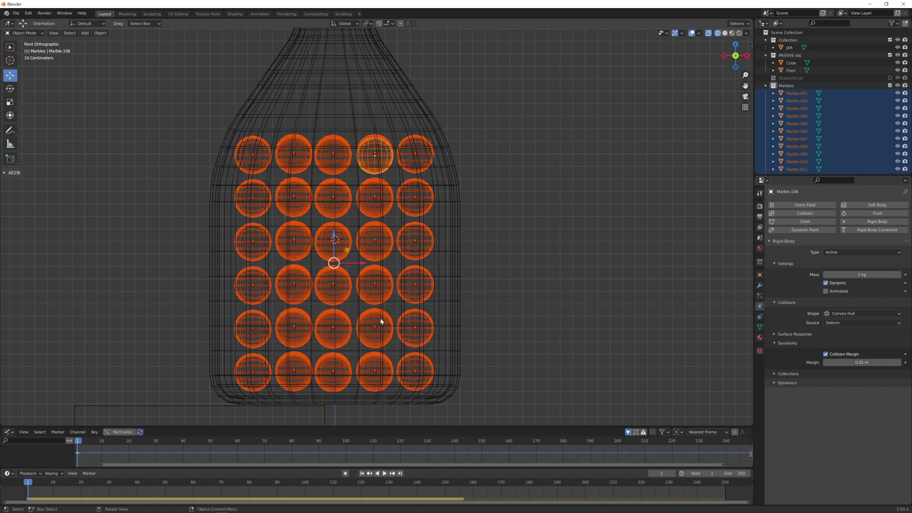
Step: Play the falling-jar simulation twice to check which marbles move with the jar, and return to the first frame
scroll(379, 322, "down", 4)
scroll(399, 291, "up", 3)
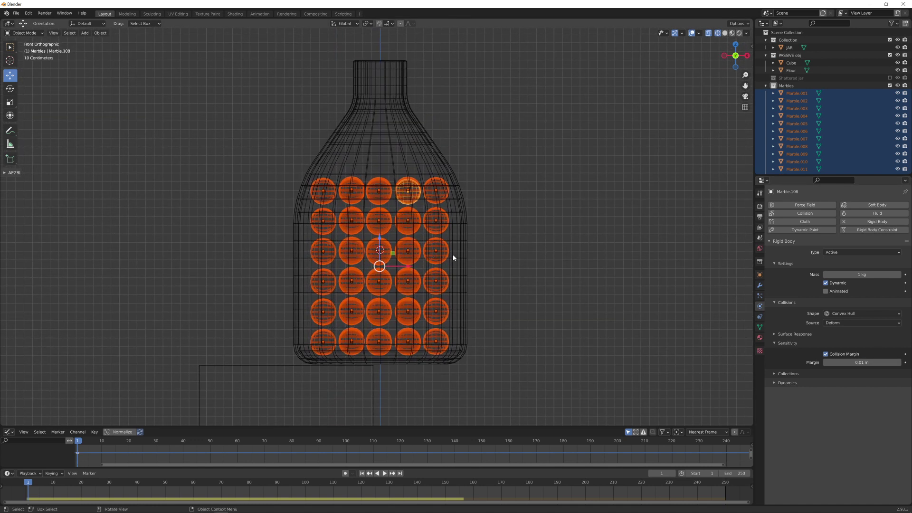
scroll(449, 259, "down", 5)
key("space")
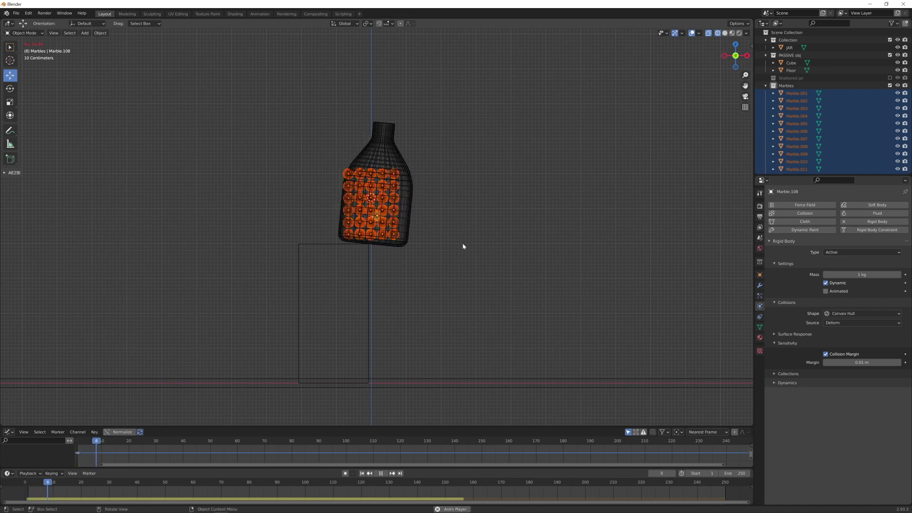
key("space")
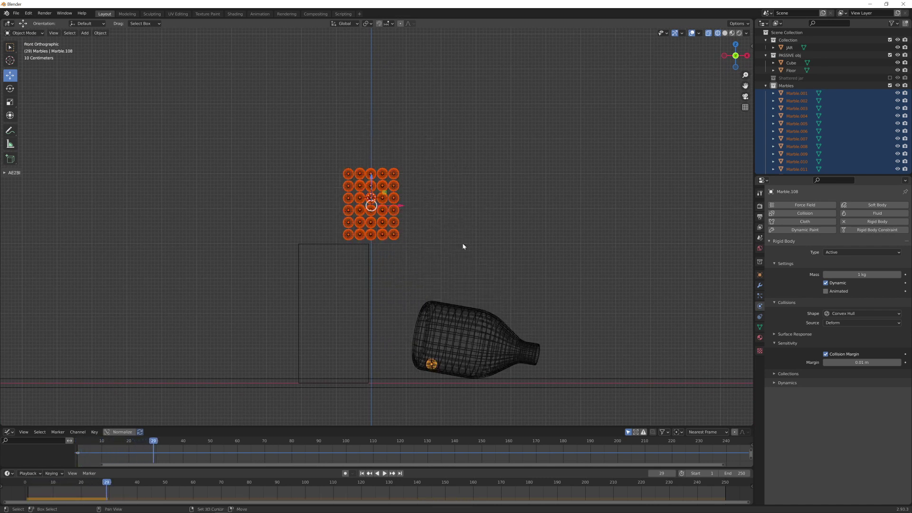
key("shift+Left")
key("space")
key("space")
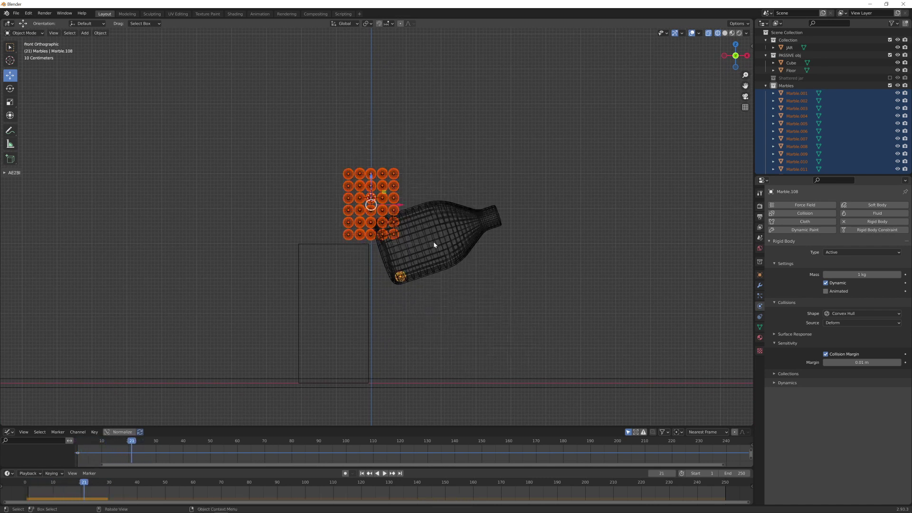
scroll(475, 238, "up", 5)
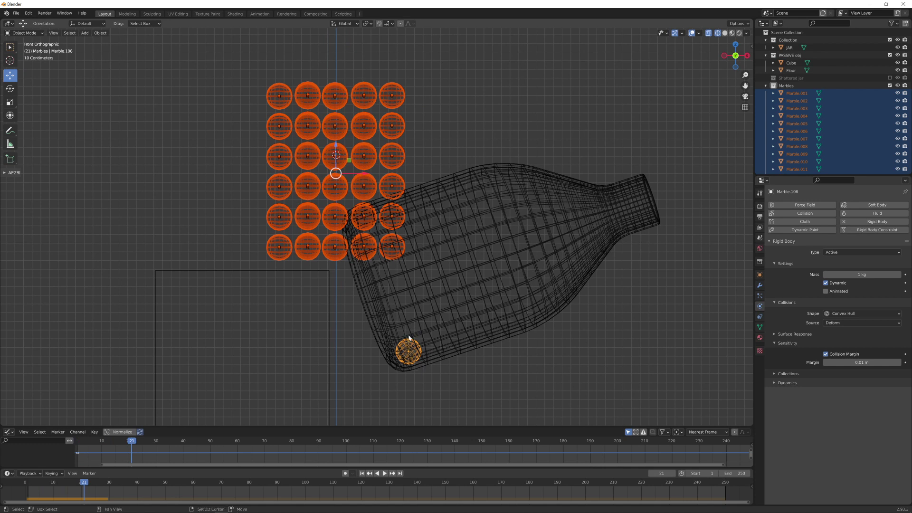
key("shift+Left")
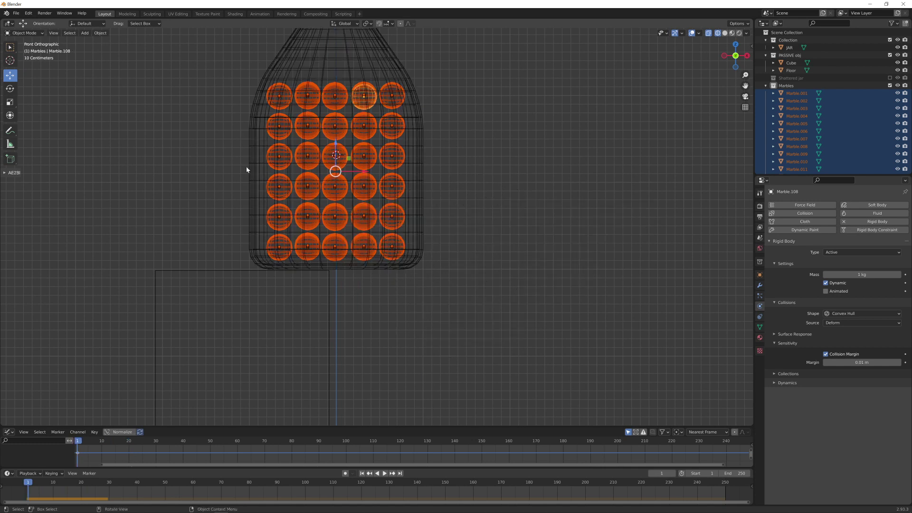
Step: Copy the active marble's rigid body settings to all the selected marbles
left_click(100, 32)
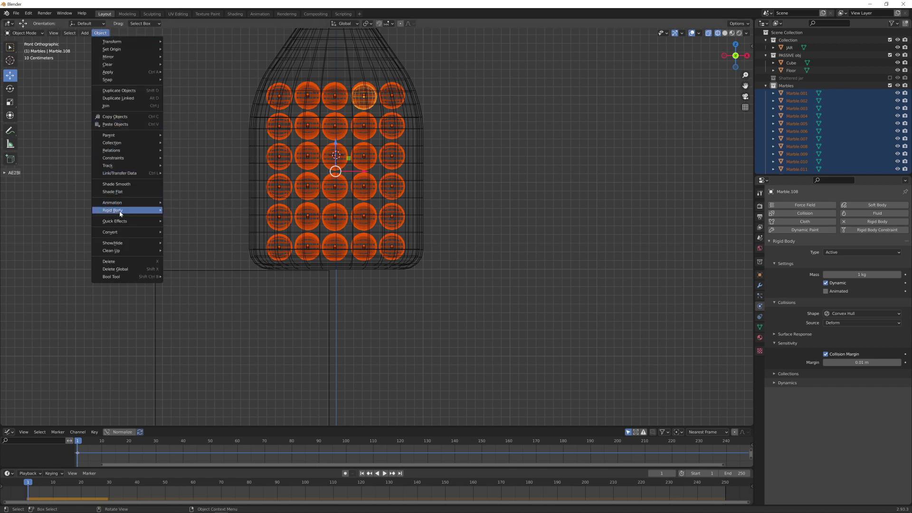
mouse_move(117, 214)
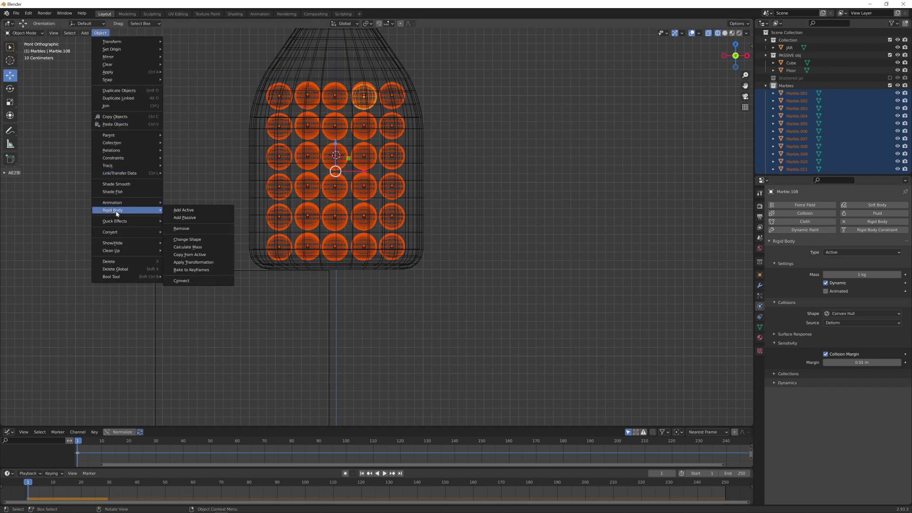
left_click(186, 255)
Step: Replay the simulation to check all the marbles' motion inside the falling jar, and rewind to the first frame
scroll(519, 320, "down", 5)
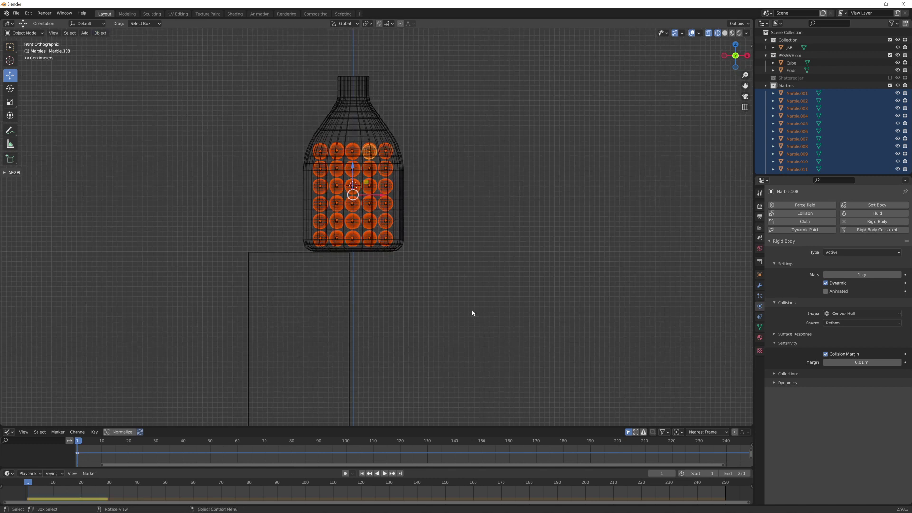
key("space")
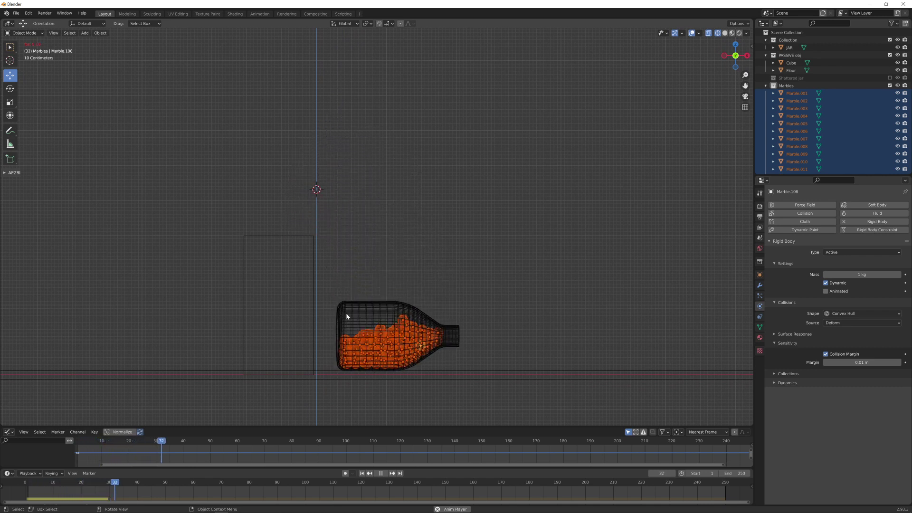
key("shift+Left")
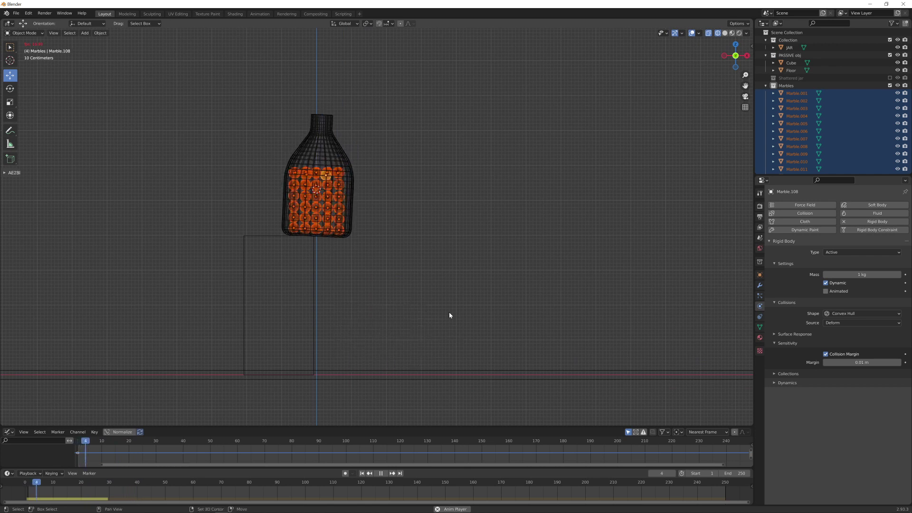
key("space")
key("shift+Left")
scroll(427, 285, "up", 3)
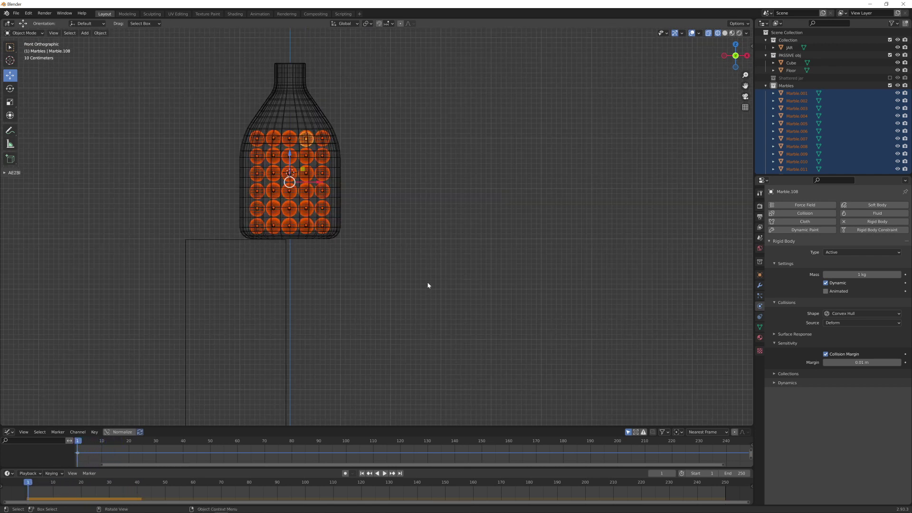
Step: Move the pedestal cube along X until it is centred directly under the jar
middle_click_drag(395, 287, 421, 263, "shift")
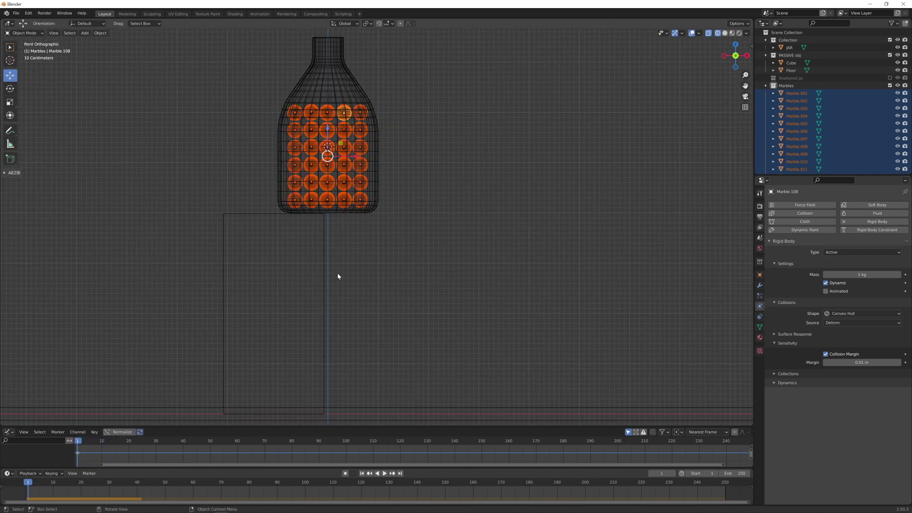
scroll(371, 268, "down", 2, "shift")
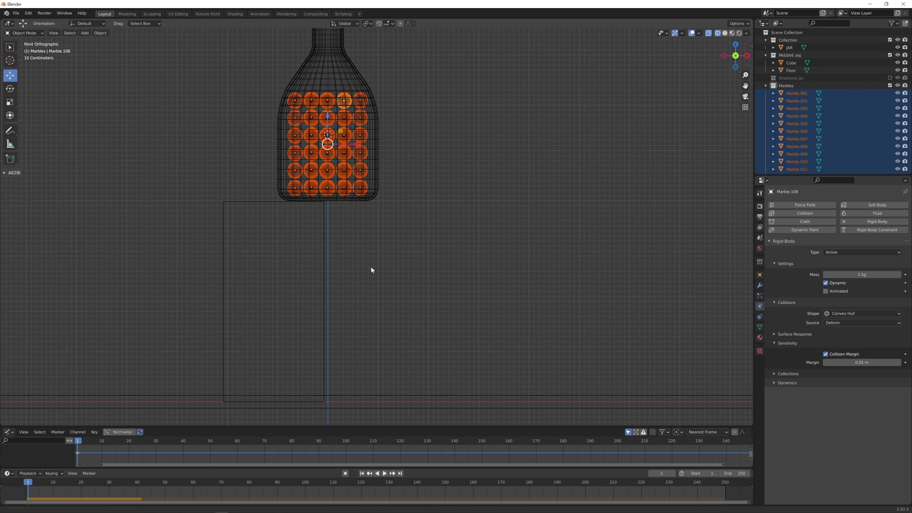
left_click(325, 299)
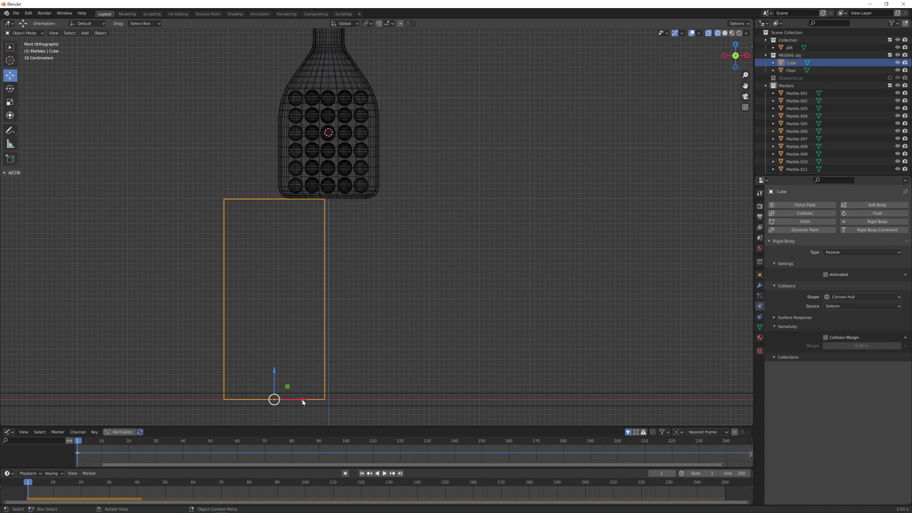
left_click_drag(302, 401, 356, 366)
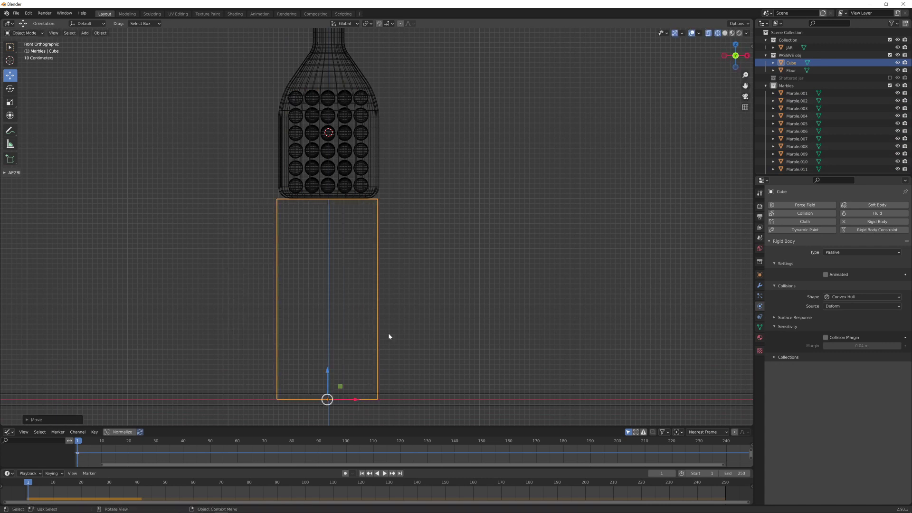
middle_click_drag(405, 248, 407, 220, "shift")
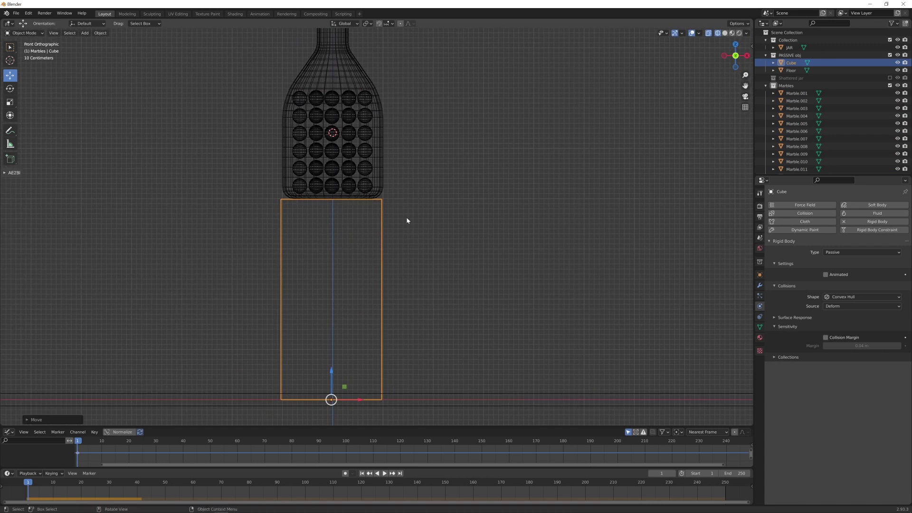
Step: Run the simulation until the marbles settle at the jar's base, and stop it at frame 38
key("space")
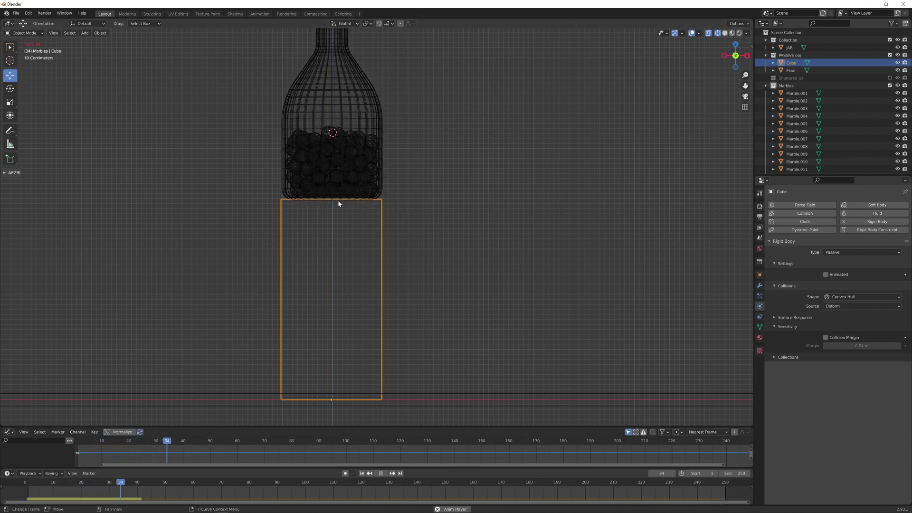
key("space")
scroll(385, 213, "up", 2)
middle_click_drag(384, 213, 421, 312, "shift")
scroll(420, 312, "up", 2)
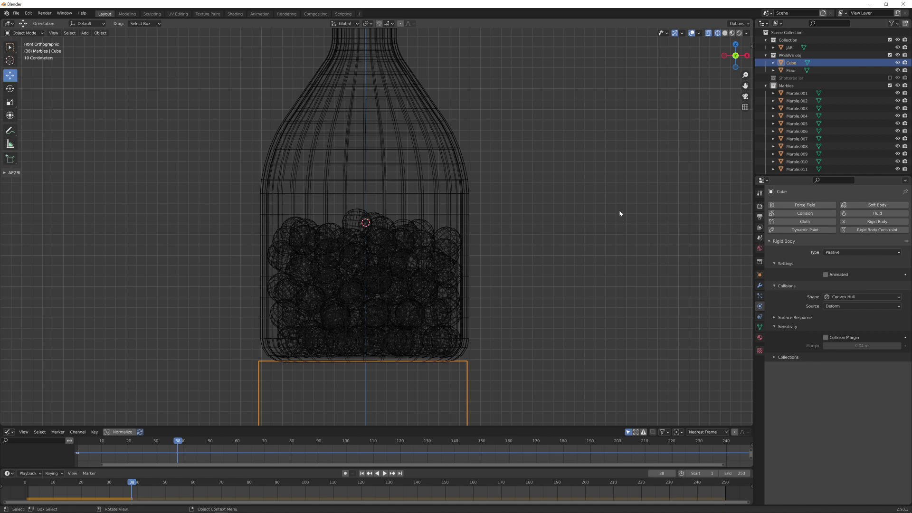
Step: Select all objects of the "Marbles" collection plus the jar, apply their rigid body transformation in the settled pose, and deselect everything
left_click(797, 93)
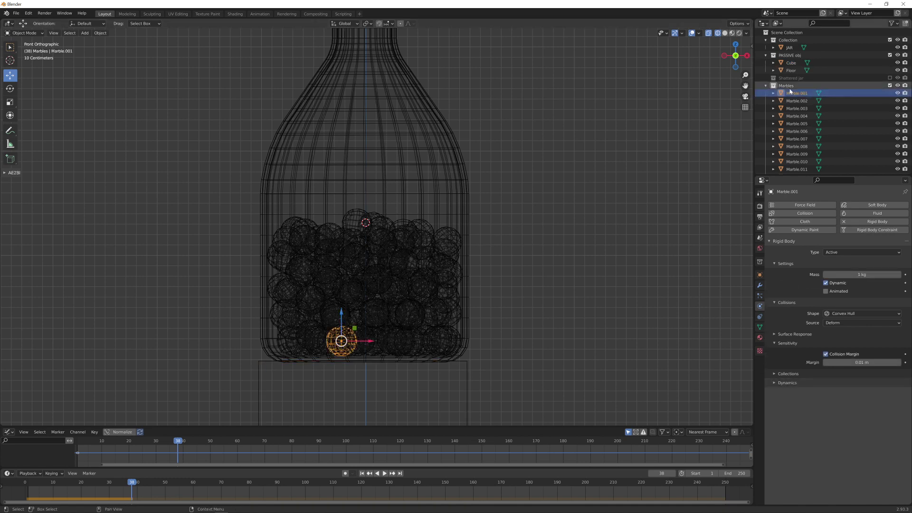
right_click(790, 88)
left_click(791, 89)
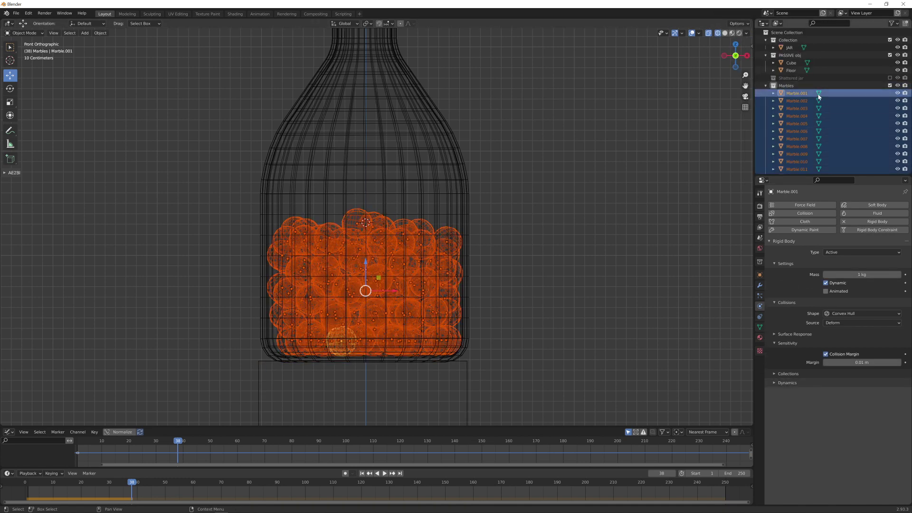
left_click(766, 86)
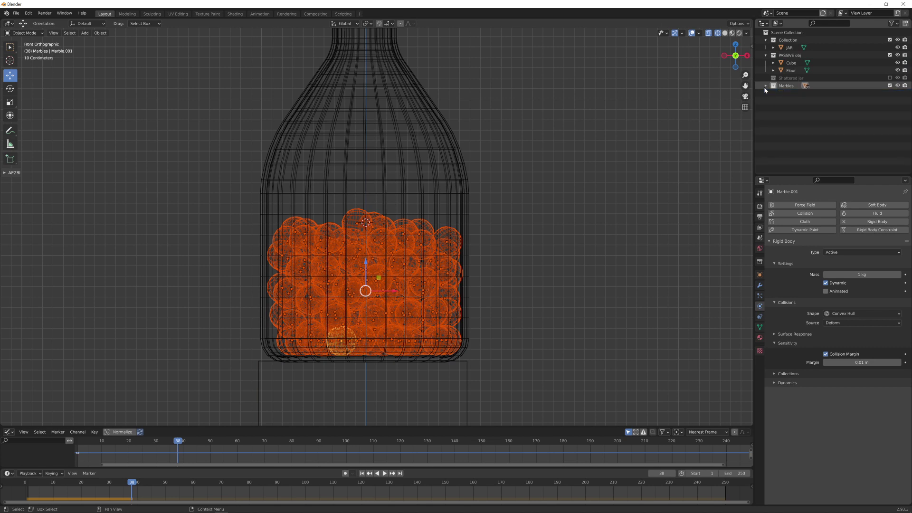
left_click(468, 228, "shift")
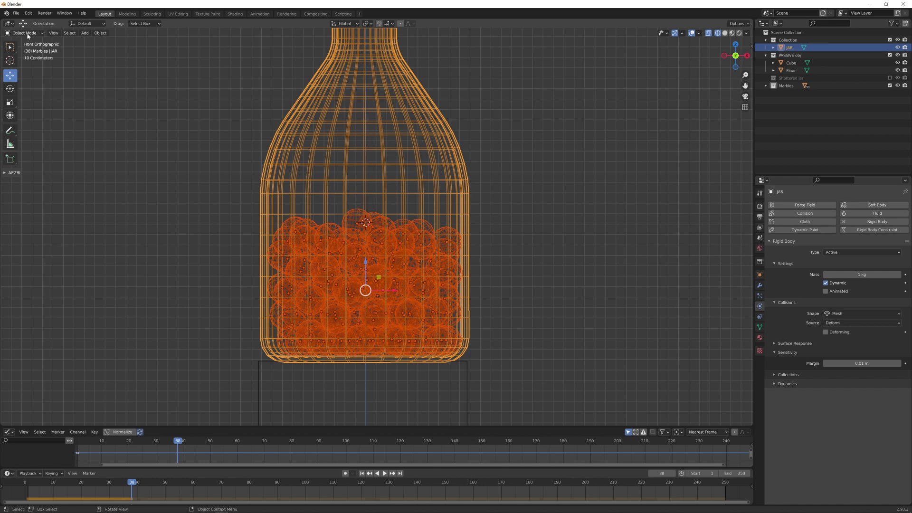
left_click(100, 33)
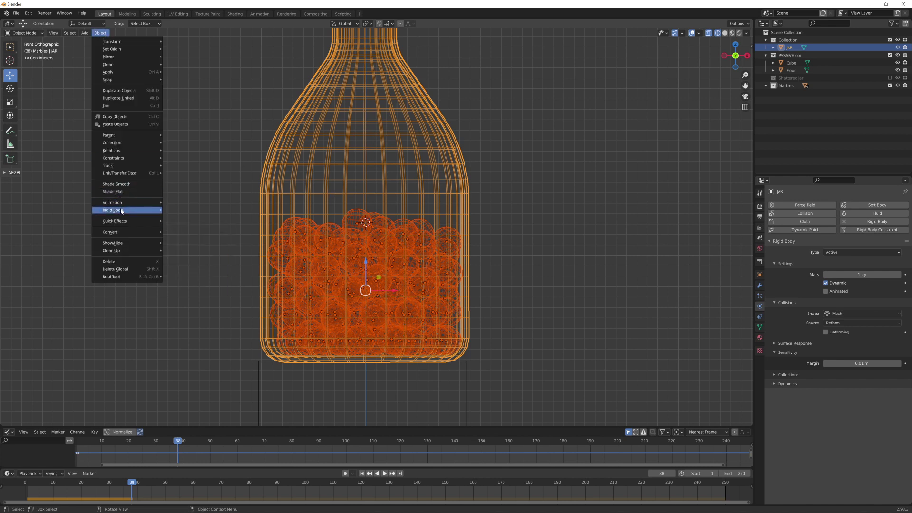
mouse_move(118, 210)
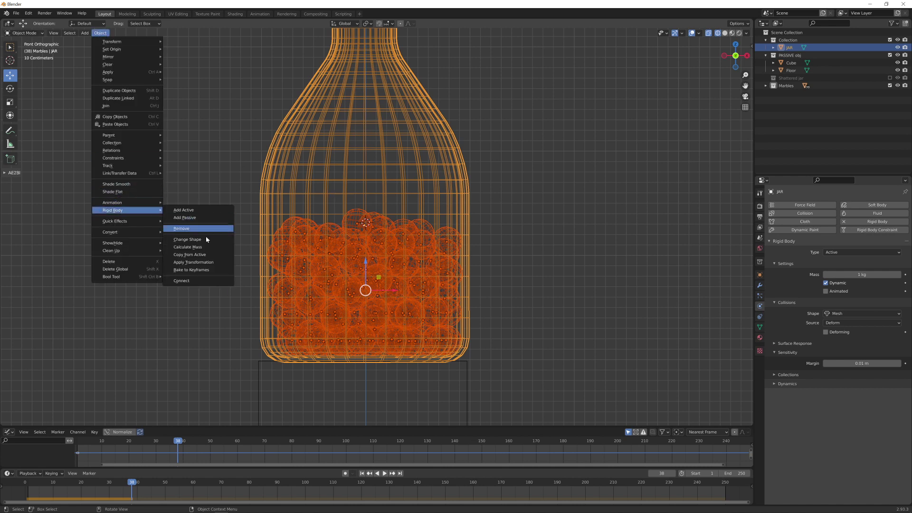
left_click(198, 266)
scroll(437, 268, "down", 3)
left_click(435, 250)
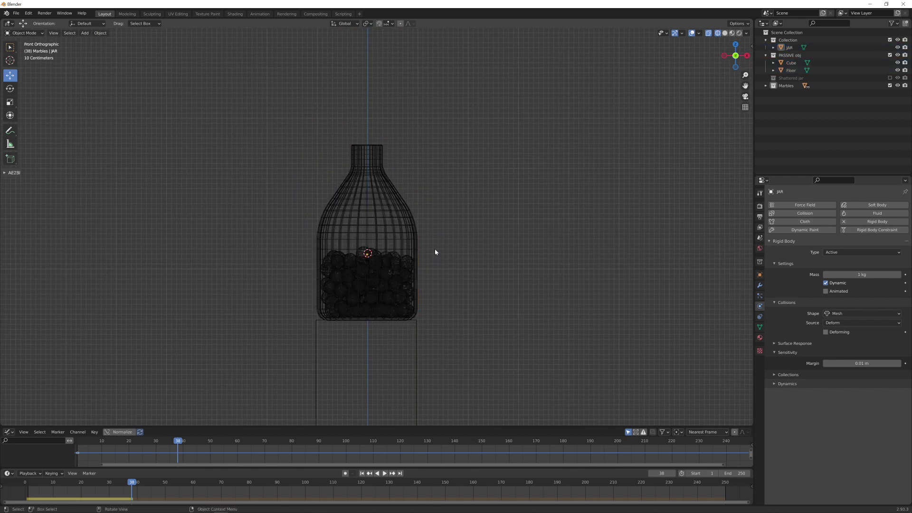
Step: Return to the first frame and play the simulation to check the settled marbles' starting positions, ending at frame 1
key("shift+Left")
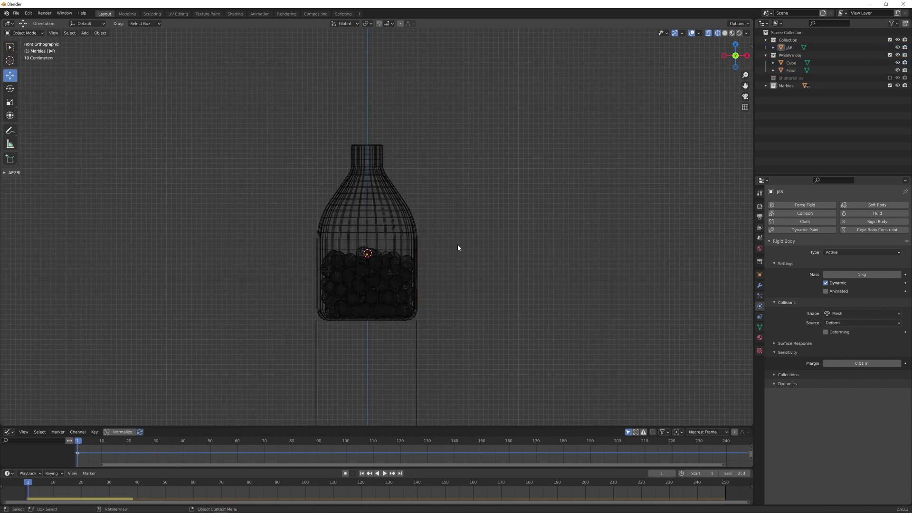
scroll(422, 311, "up", 2)
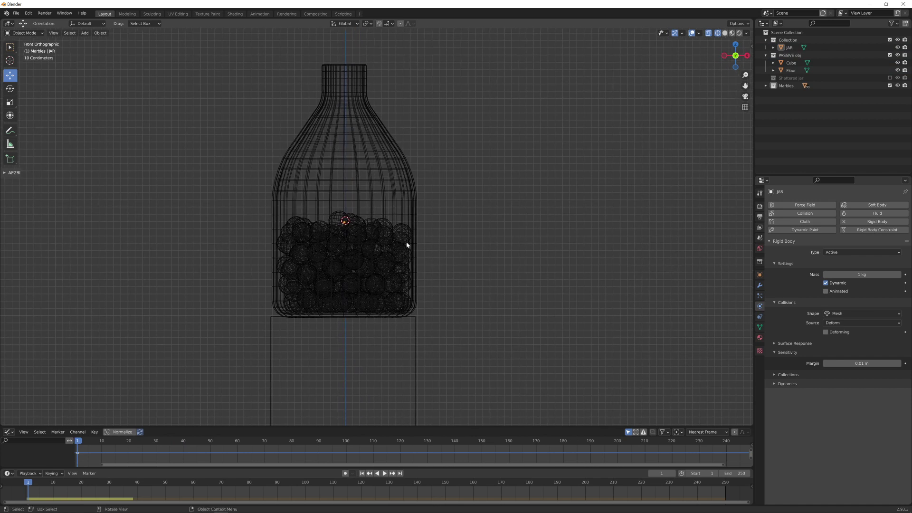
middle_click_drag(266, 267, 180, 298, "shift")
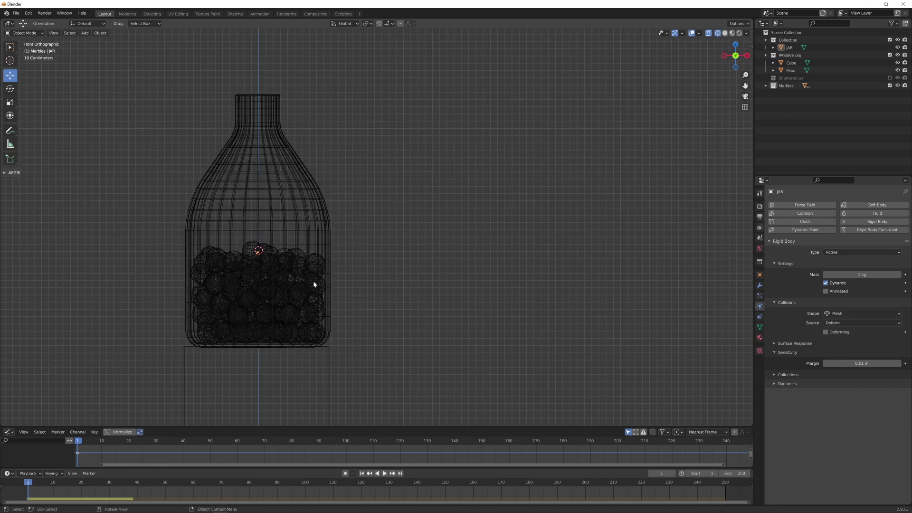
key("space")
scroll(398, 237, "down", 1)
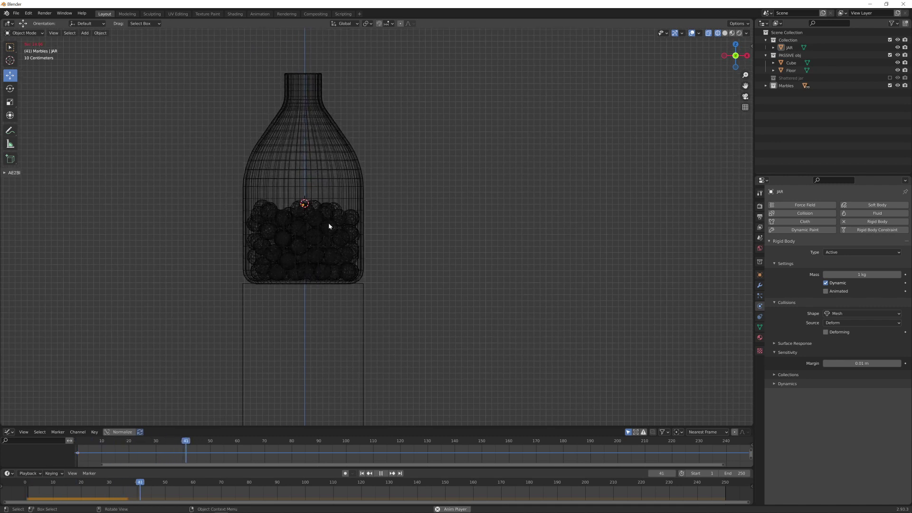
key("Escape")
middle_click_drag(408, 299, 435, 246, "shift")
left_click(391, 311)
scroll(418, 318, "down", 2)
scroll(394, 349, "down", 2, "shift")
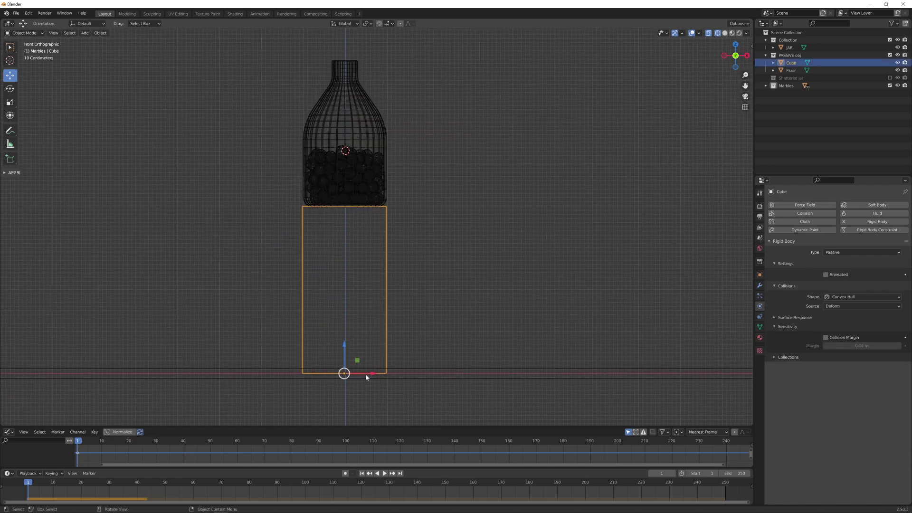
scroll(415, 206, "up", 5)
scroll(433, 308, "up", 3, "shift")
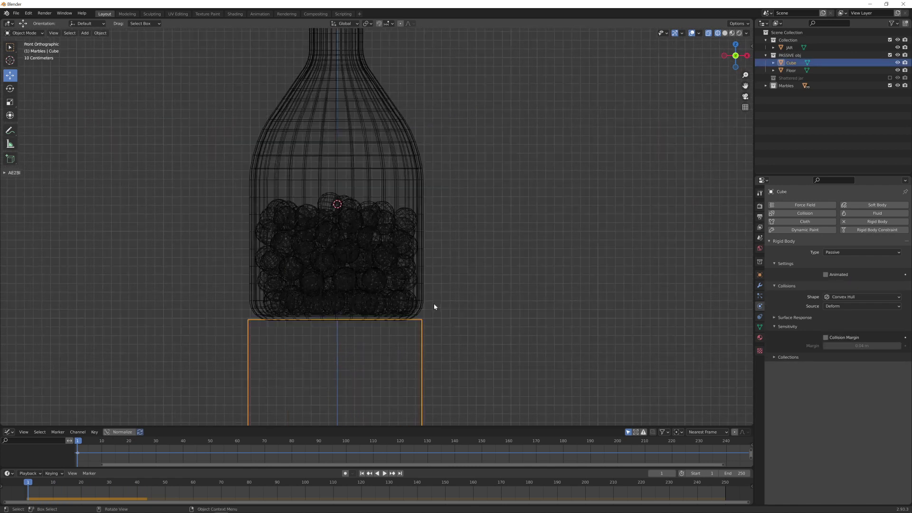
Step: Circle-select the uppermost marbles of the pile inside the jar and take the jar itself out of the selection
left_click(430, 237)
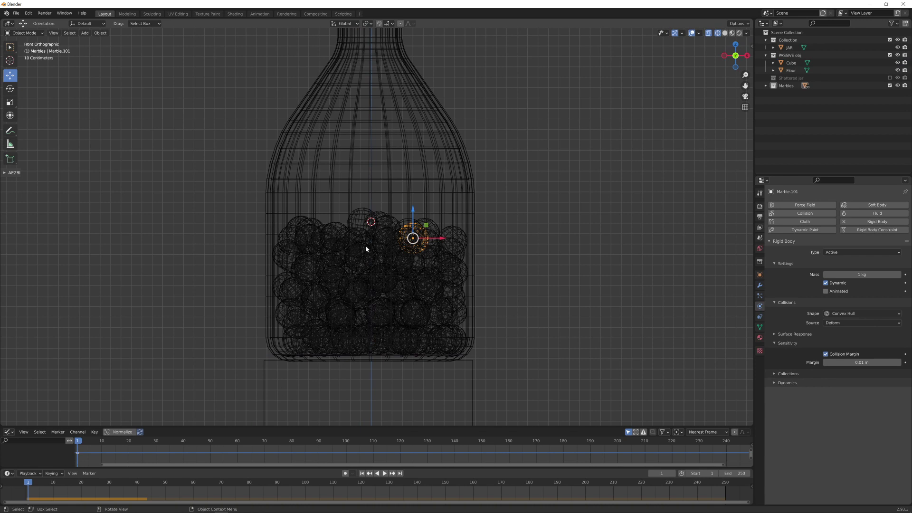
key("c")
scroll(448, 244, "down", 4)
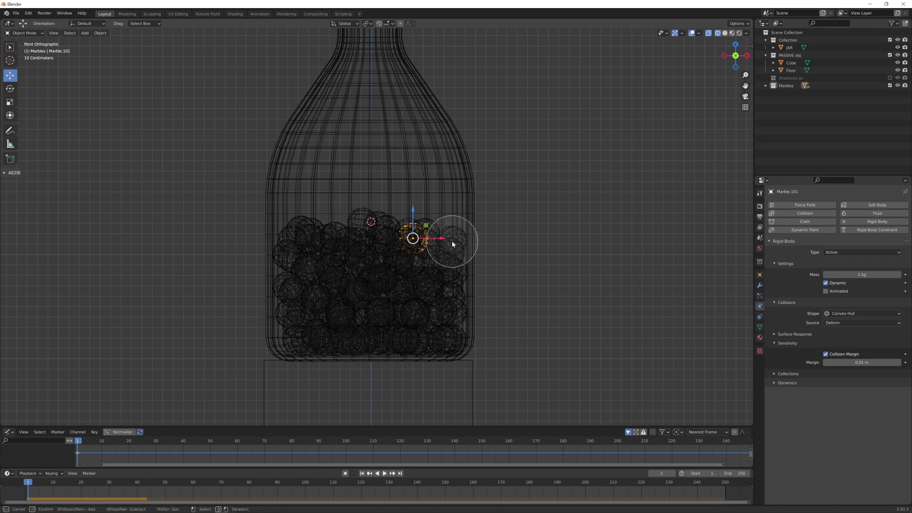
left_click_drag(451, 242, 301, 238)
right_click(301, 238)
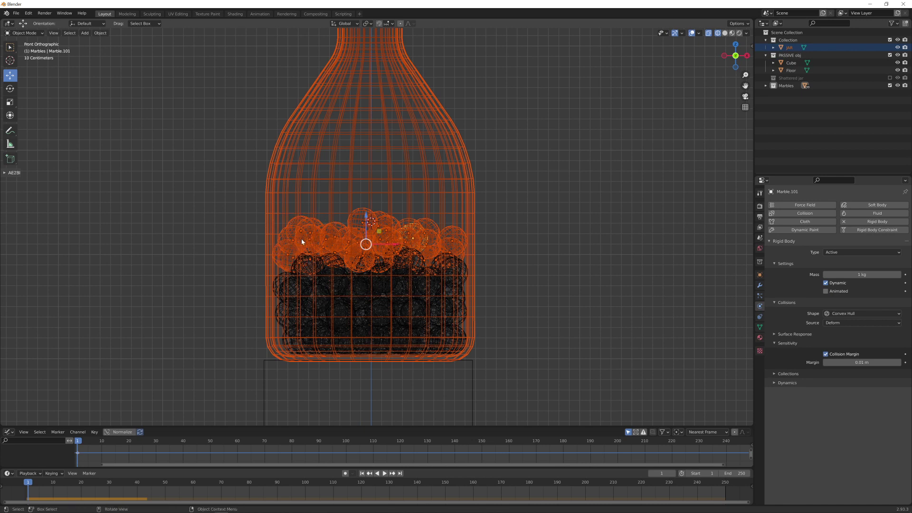
left_click(399, 167, "shift")
left_click(399, 167, "shift")
scroll(441, 213, "down", 3)
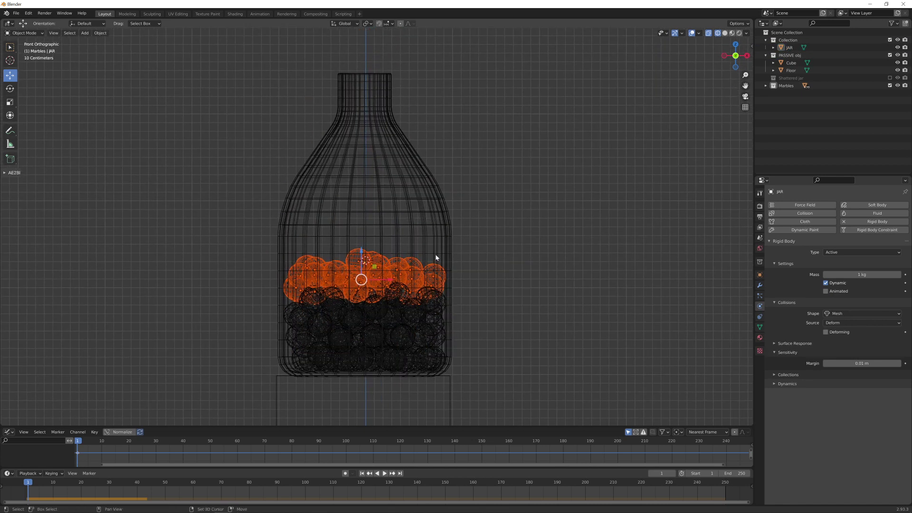
Step: Duplicate the selected marbles about 0.61 m upward along Z and run the simulation until they settle, stopping at frame 33
key("g")
key("z")
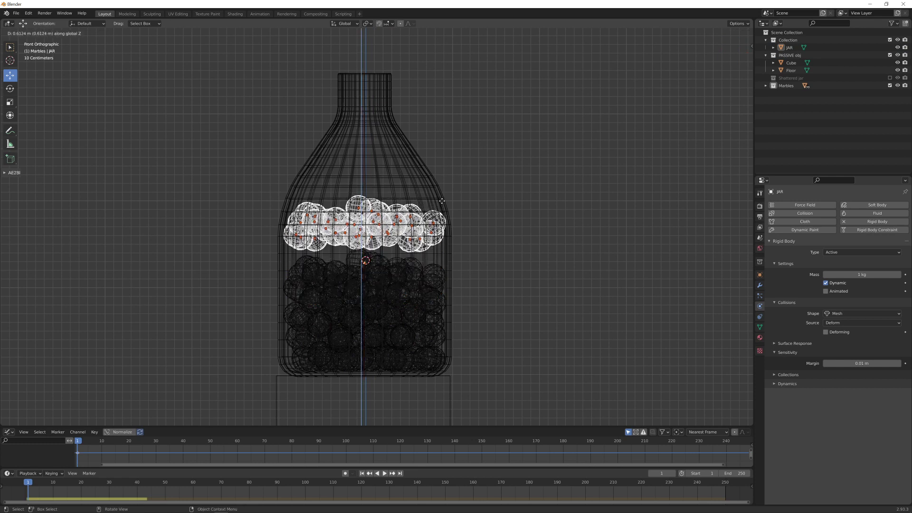
left_click(443, 202)
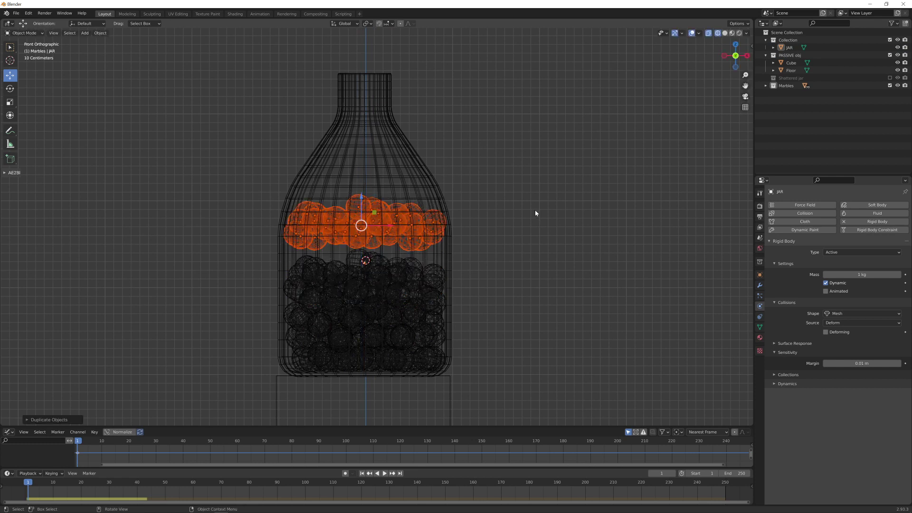
key("space")
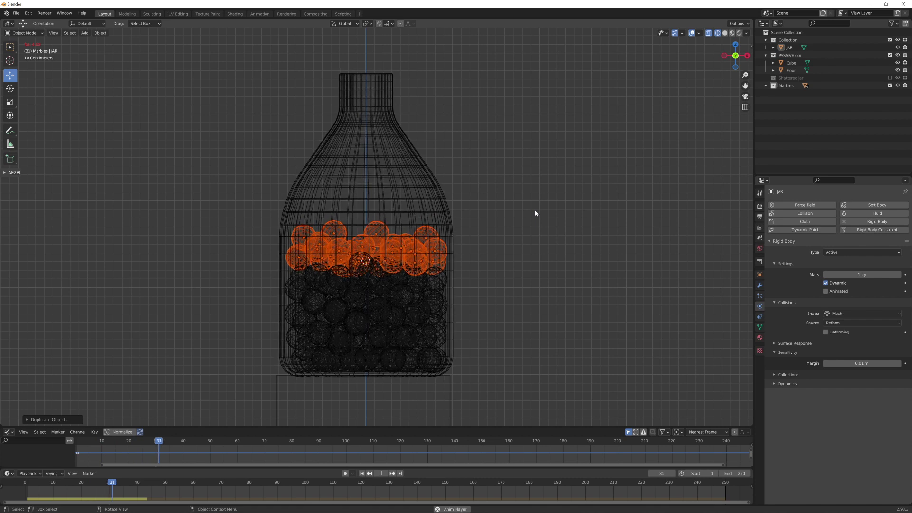
key("space")
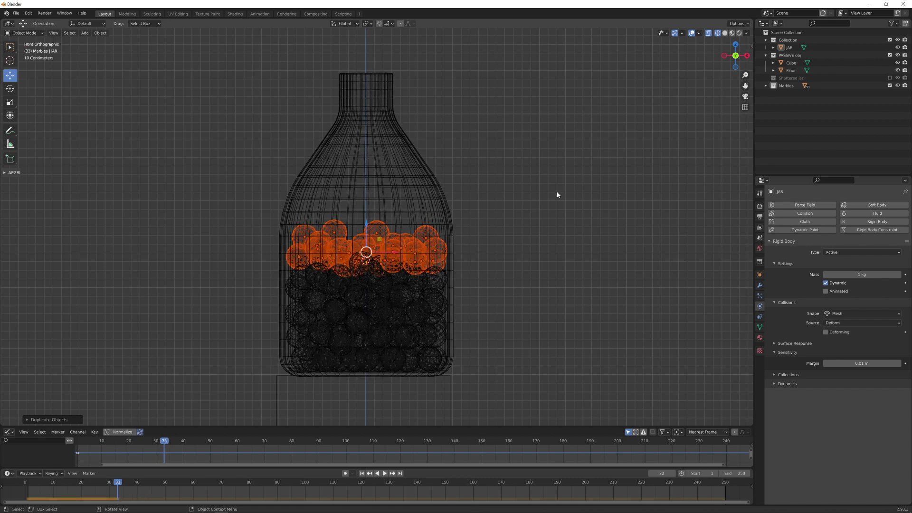
Step: Select all objects of the "Marbles" collection plus the jar and rerun the simulation from the first frame, stopping at frame 36
right_click(786, 87)
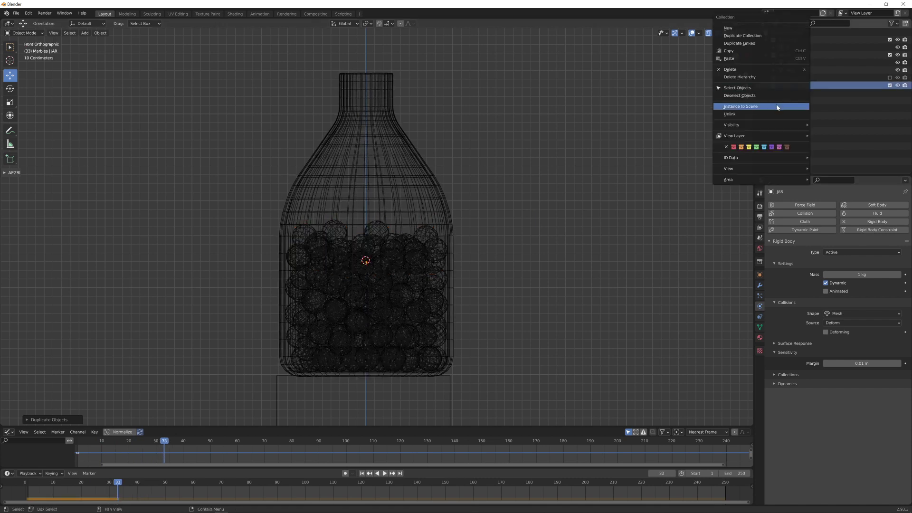
left_click(767, 88)
left_click(431, 179, "shift")
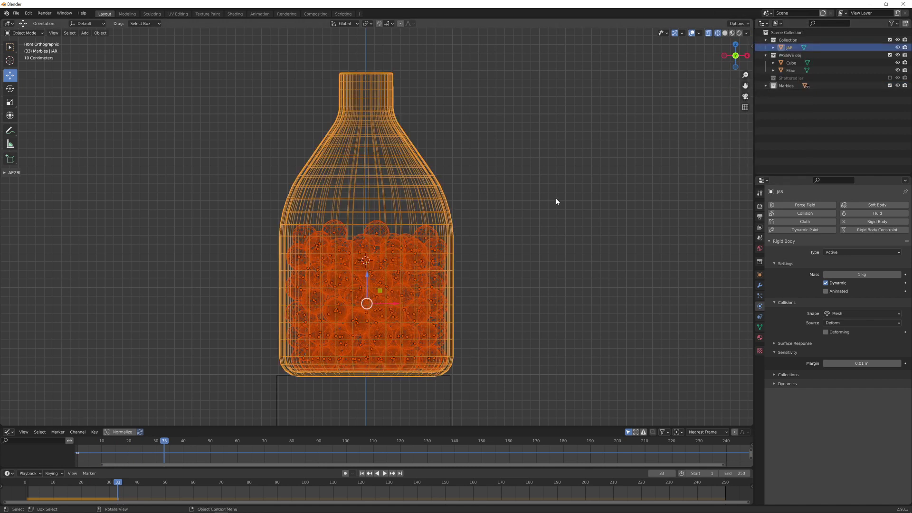
key("shift+Left")
key("space")
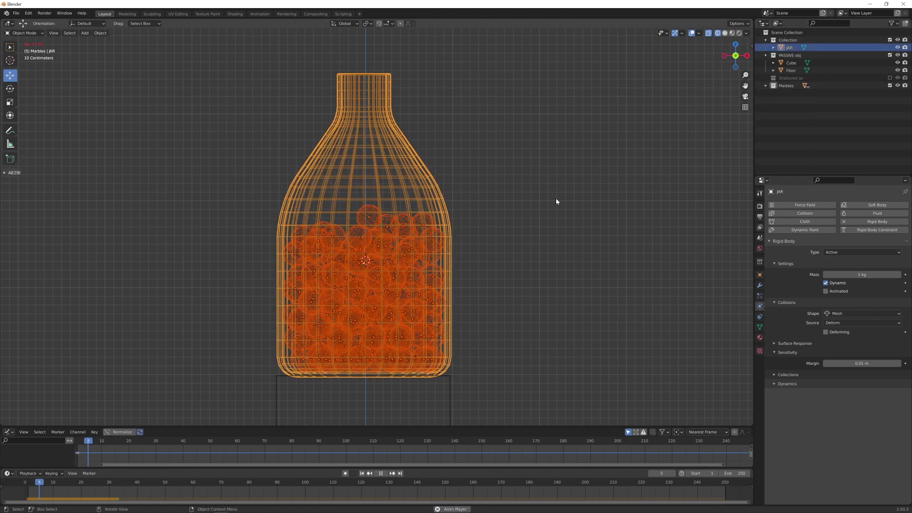
key("space")
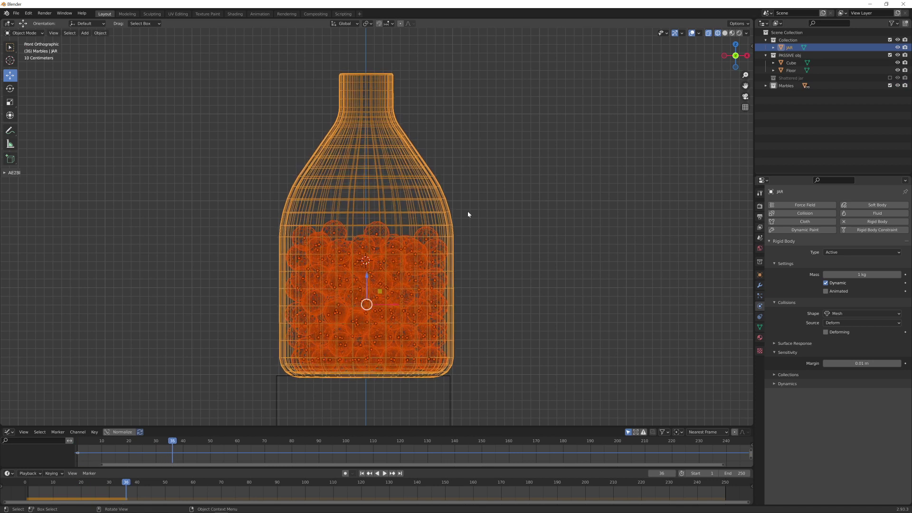
Step: Apply the rigid body transformation to the selected jar and marbles in their settled pose, and return to the first frame
left_click(101, 32)
mouse_move(122, 214)
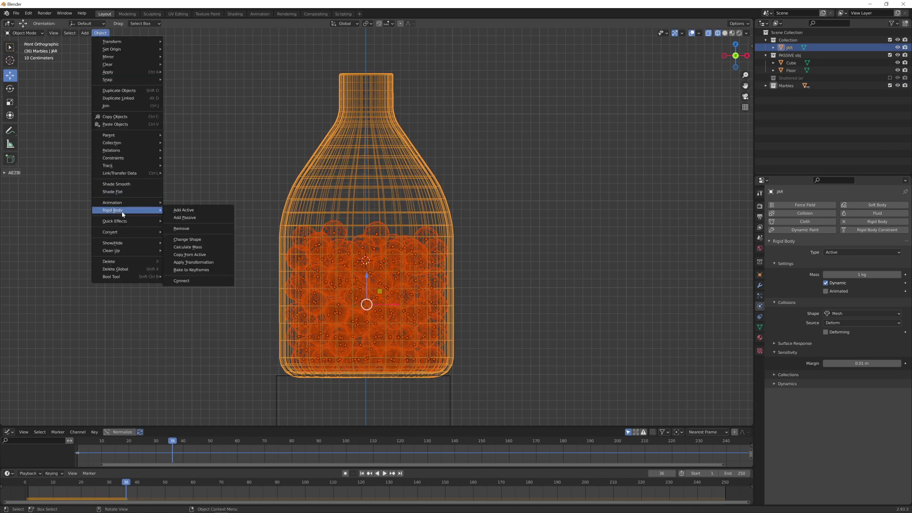
left_click(193, 262)
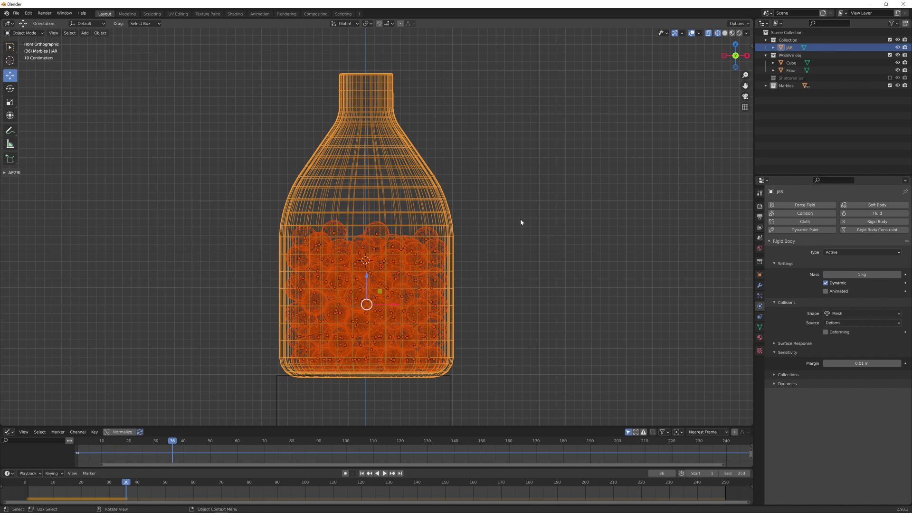
key("shift+Left")
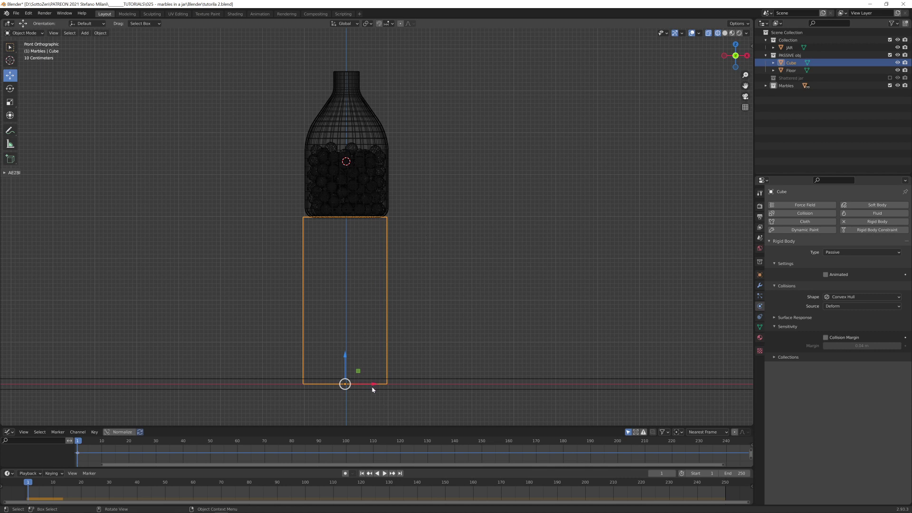
Step: Move the pedestal cube about 1.06 m along negative X so that the jar overhangs its edge
key("g")
key("x")
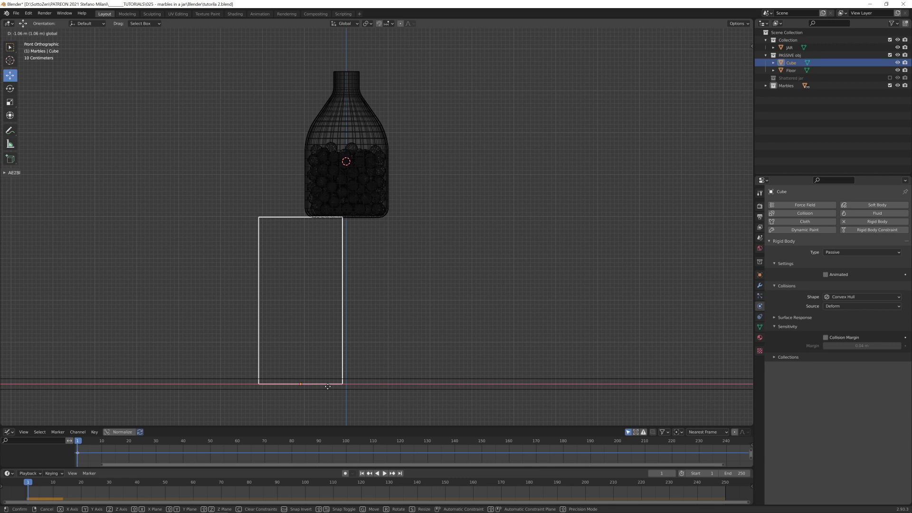
left_click(327, 387)
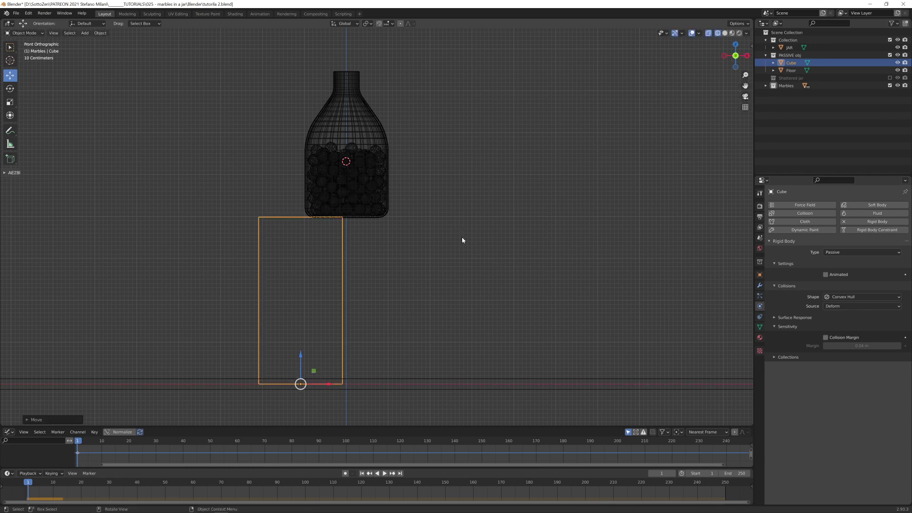
Step: Run the jar's fall in the simulation and step to frame 25, where the jar reaches the floor
key("space")
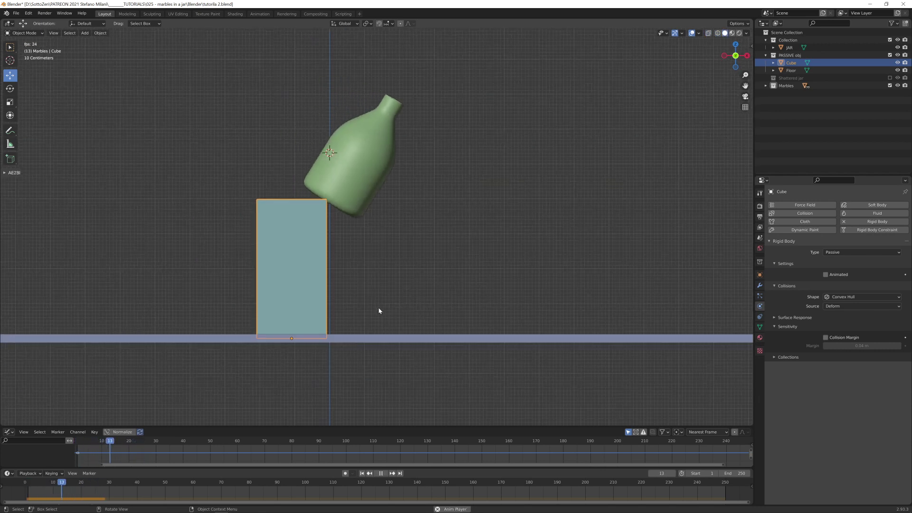
key("space")
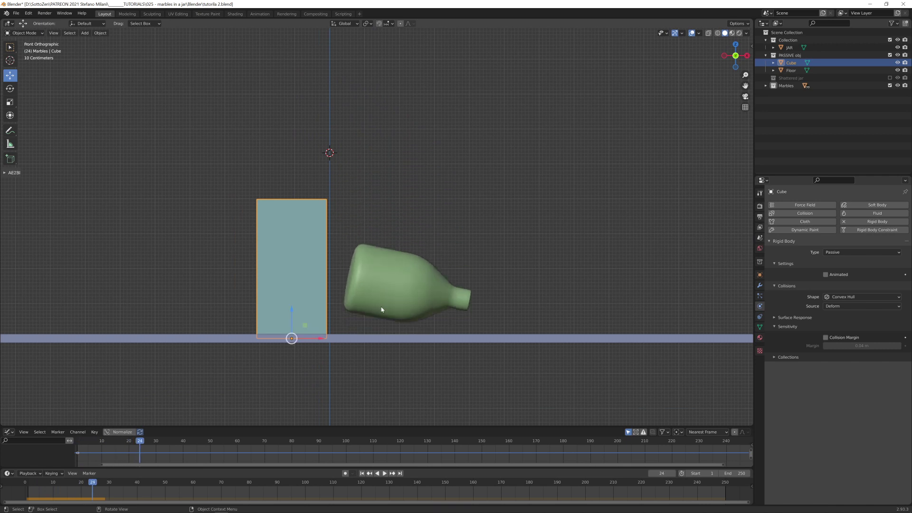
key("Right")
key("Left")
key("Right")
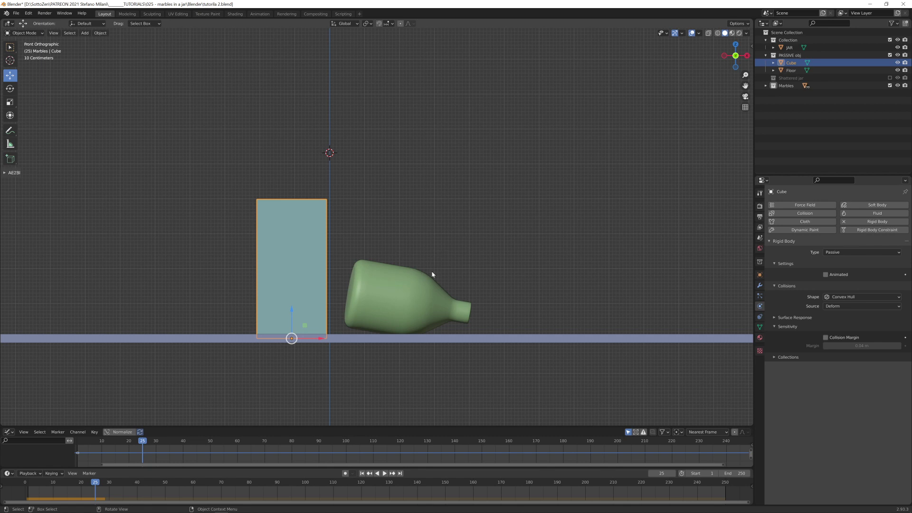
Step: Select all objects and circle-deselect the pedestal cube and the floor, keeping only the jar and marbles selected
key("a")
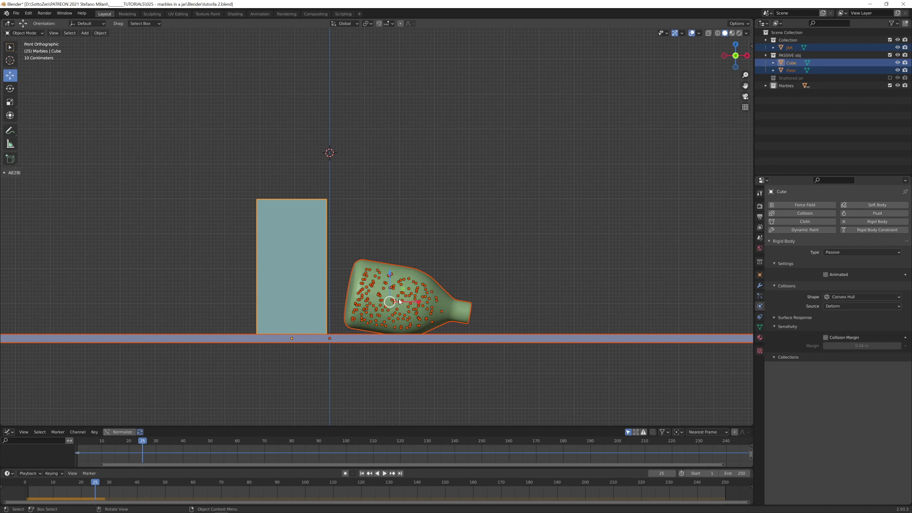
key("c")
middle_click_drag(326, 326, 301, 336)
right_click(271, 350)
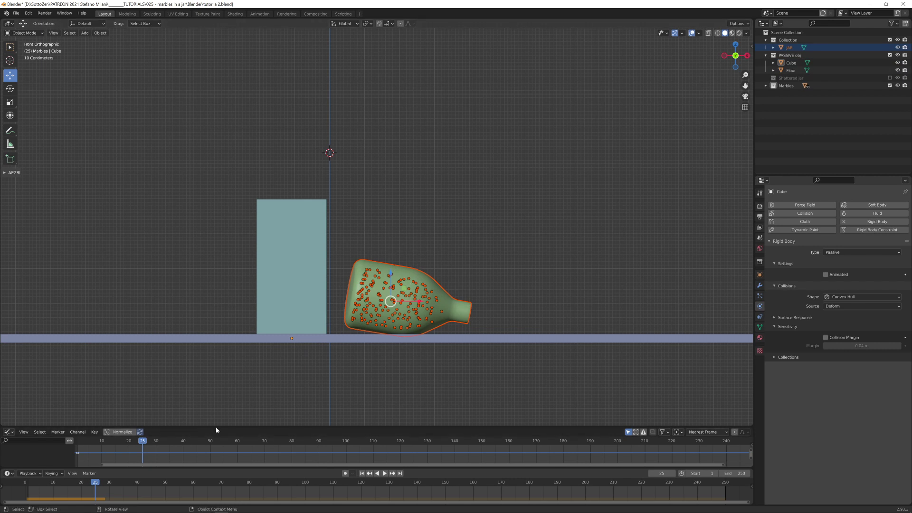
Step: Enlarge the Graph Editor and bake the selected jar and marbles' rigid body motion to keyframes, with end frame 25
left_click_drag(217, 427, 244, 270)
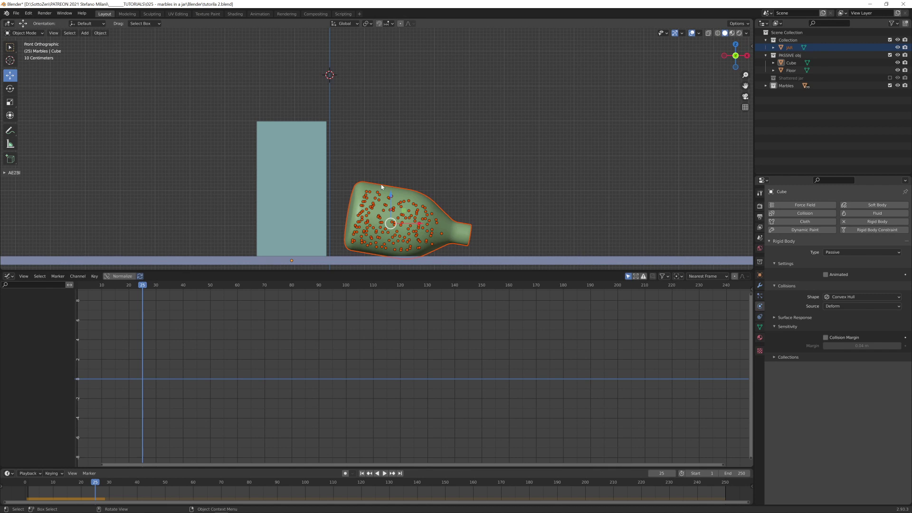
left_click(98, 34)
mouse_move(118, 211)
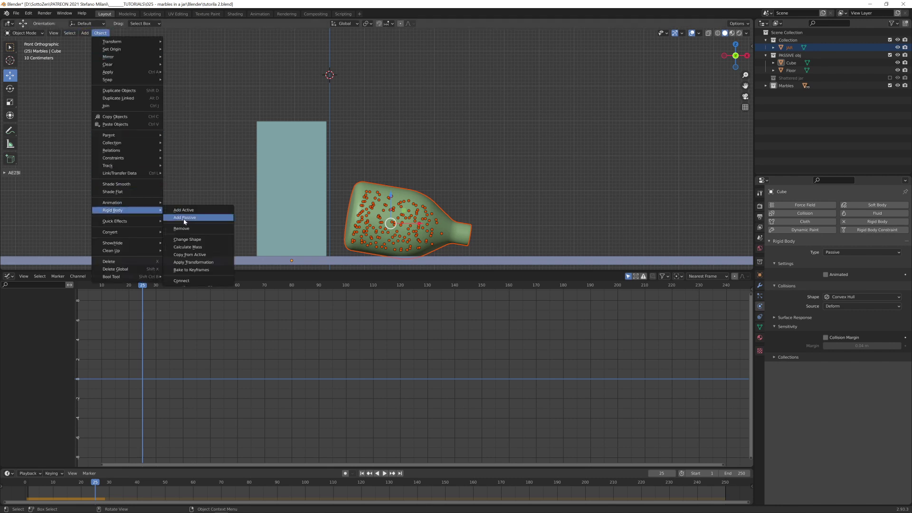
left_click(193, 271)
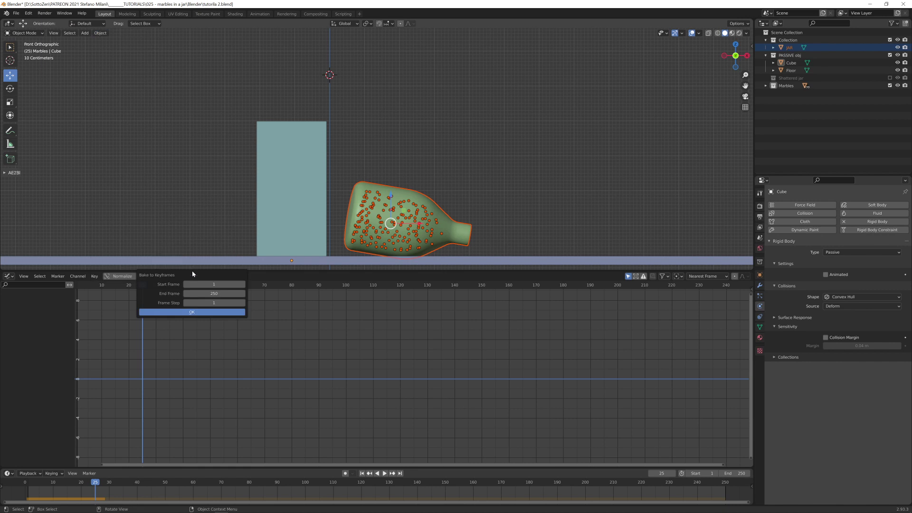
left_click(213, 293)
type("25")
key("Return")
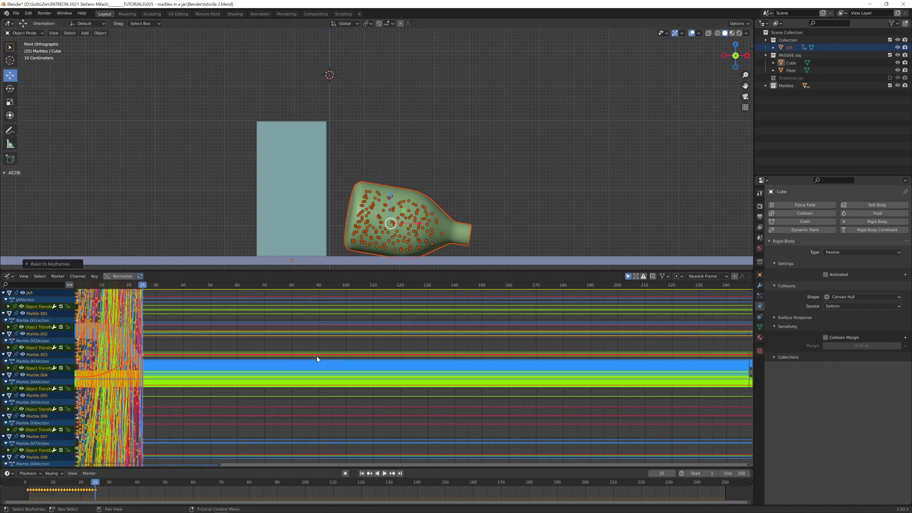
Step: Fit the baked curves in the Graph Editor, deselect all keyframes, and play the baked fall from the beginning to frame 25
key("Home")
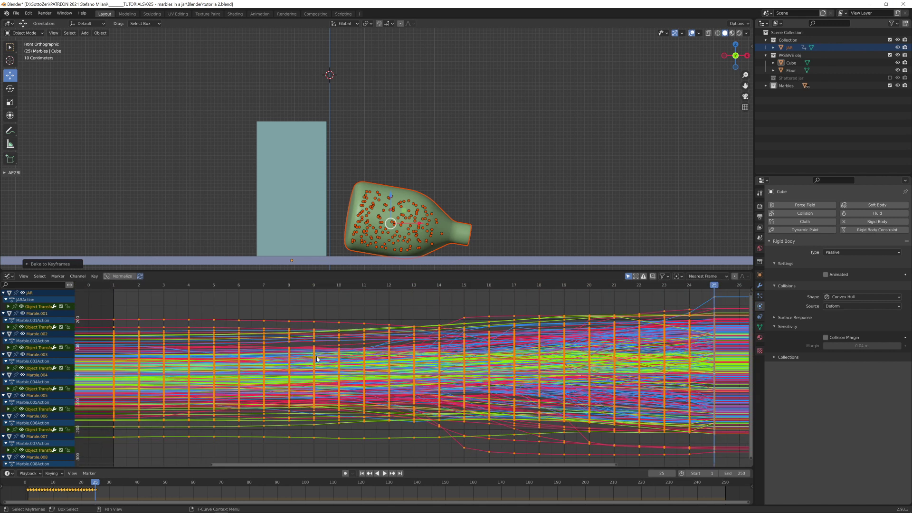
scroll(358, 357, "down", 4)
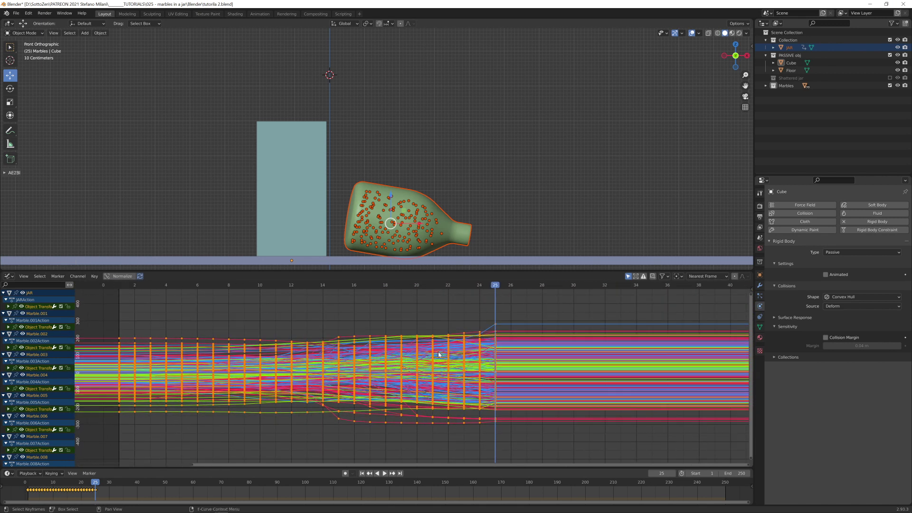
key("alt+a")
left_click_drag(495, 285, 135, 294)
key("space")
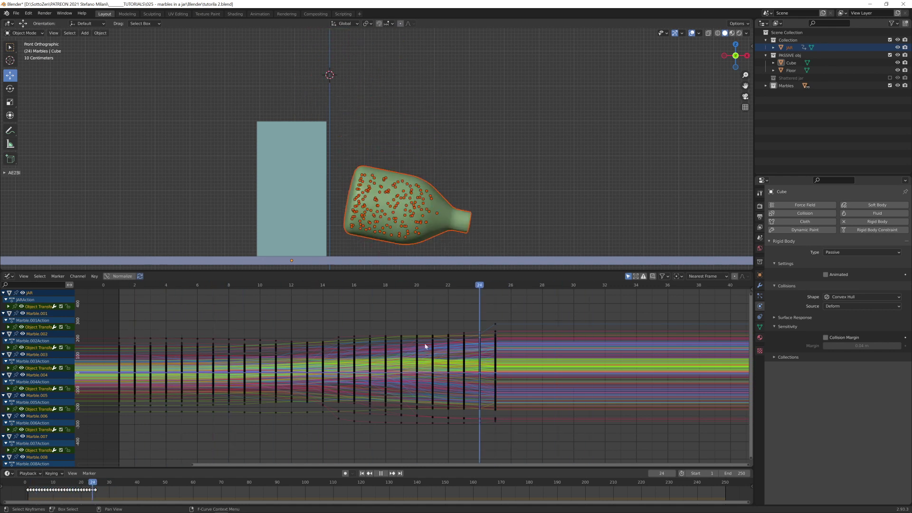
key("space")
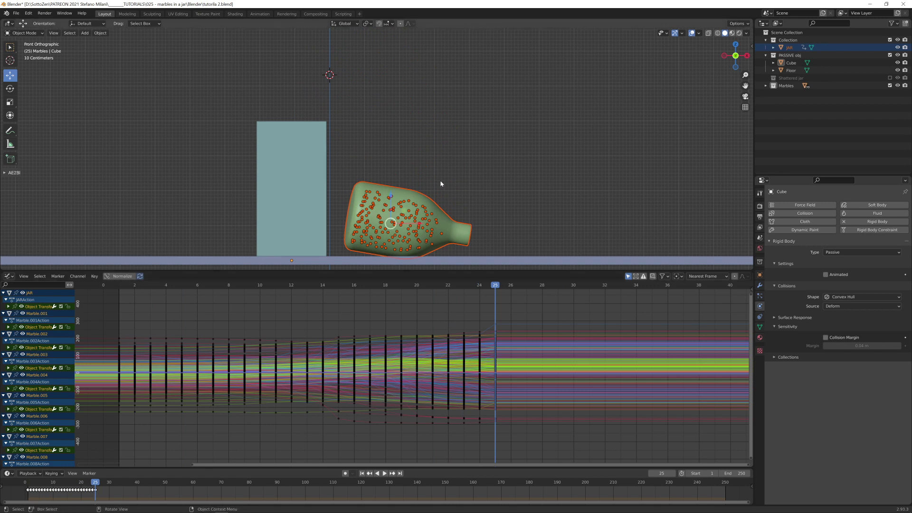
Step: Select only the baked jar, leaving the marbles, pedestal and floor unselected
middle_click_drag(425, 186, 426, 167, "shift")
scroll(426, 167, "up", 1)
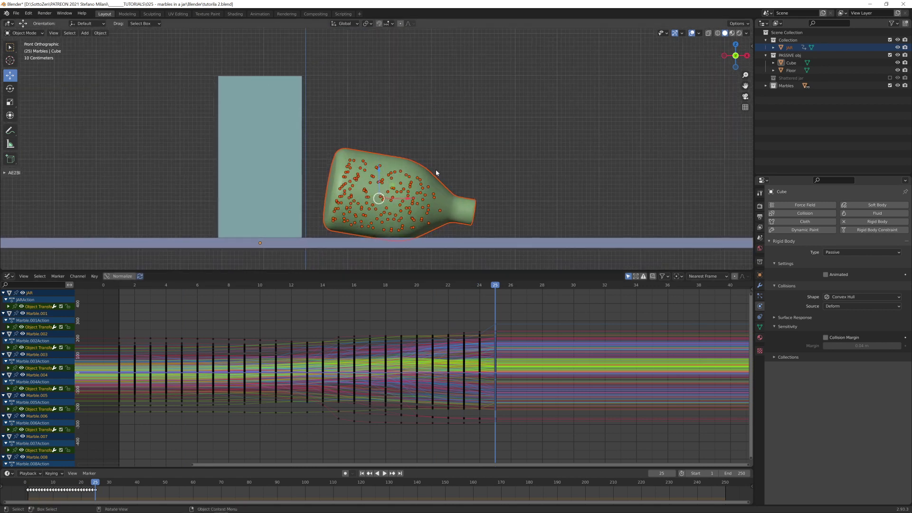
left_click(433, 178)
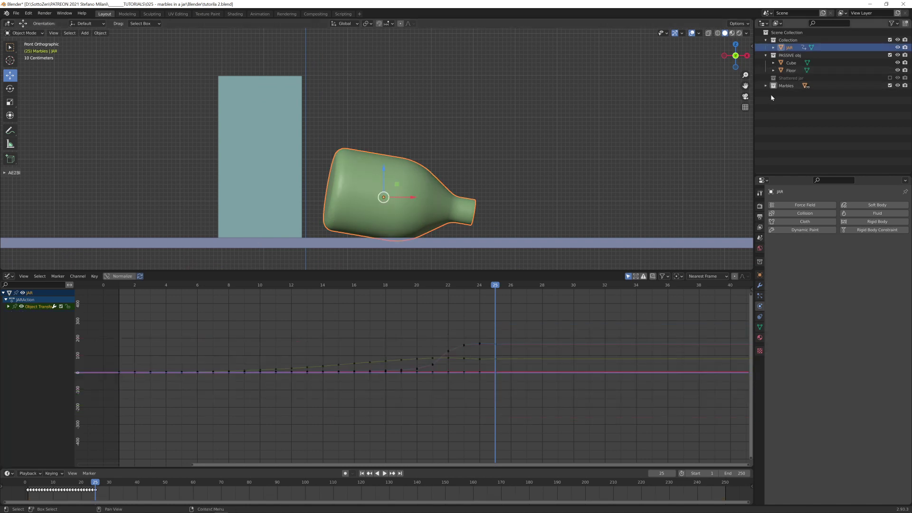
left_click(890, 86)
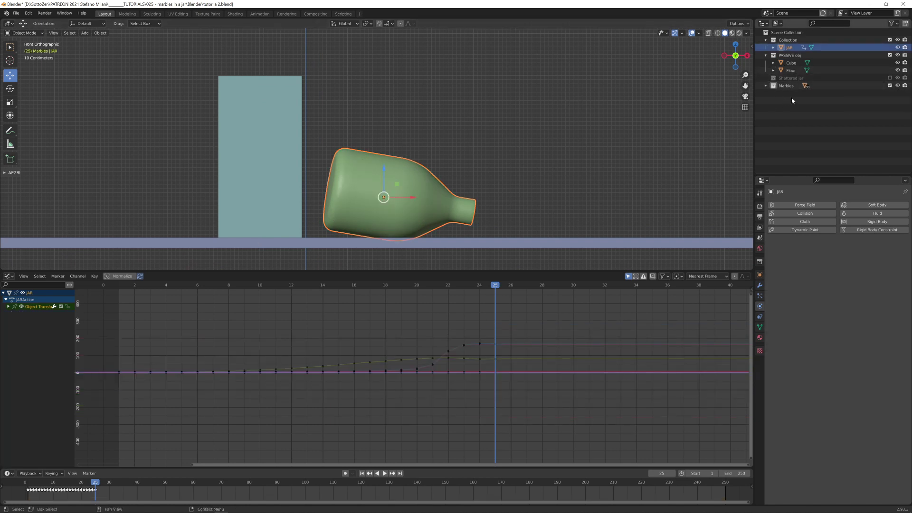
Step: Enable the Shattered jar collection, disable the Marbles collection, and step through frames 24 to 26 around the floor impact
left_click(890, 78)
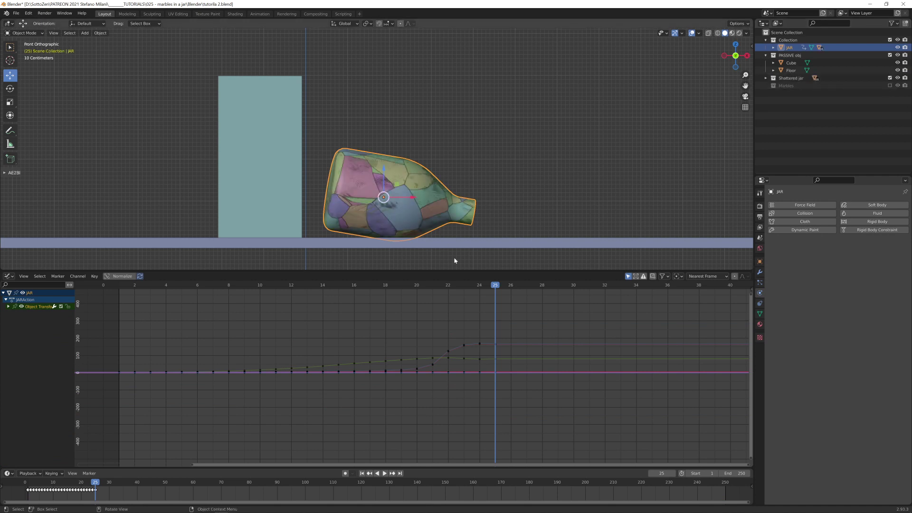
key("Left")
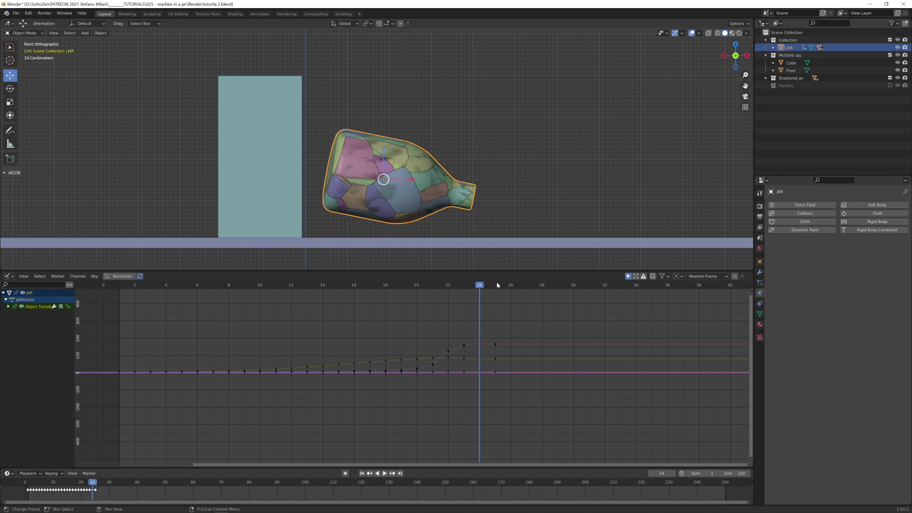
key("Right")
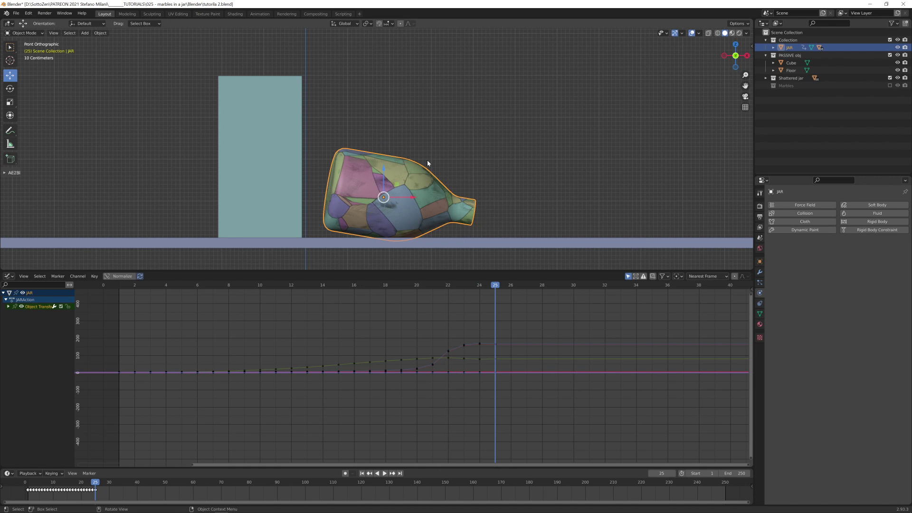
key("Right")
key("Left")
key("Left")
key("Right")
Step: Show the jar's transform values and insert a Scale keyframe for it at impact frame 25
key("n")
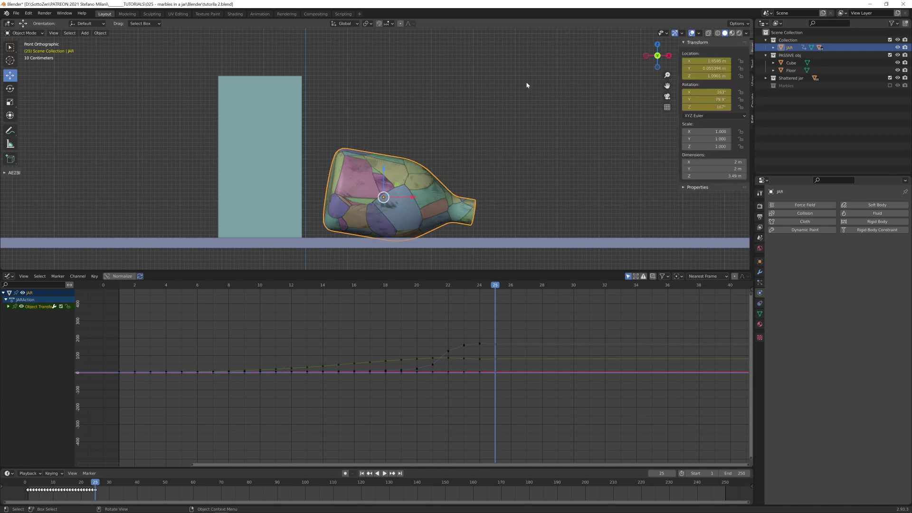
key("Left")
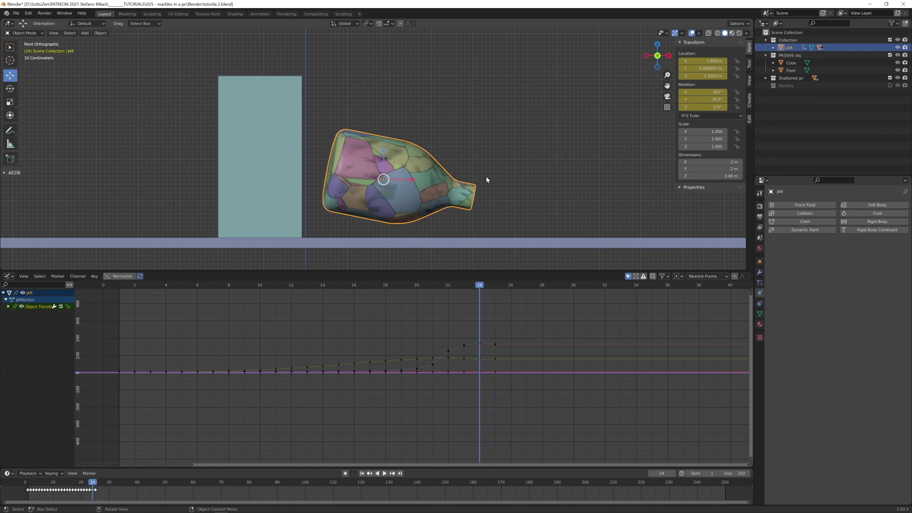
key("Right")
key("Left")
key("Right")
key("Left")
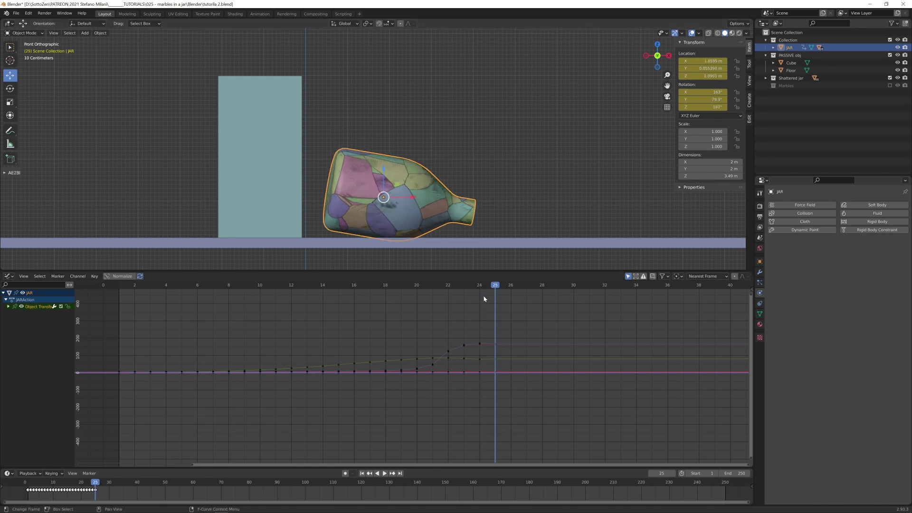
key("Right")
key("i")
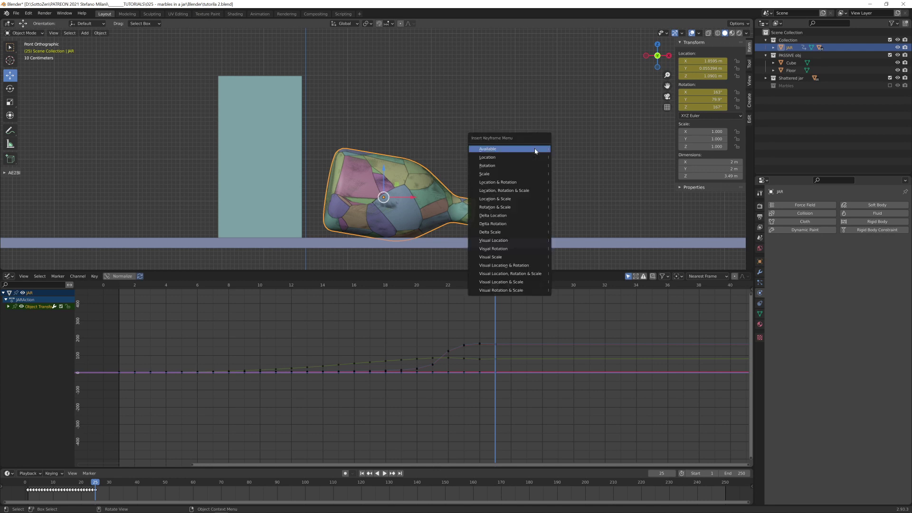
left_click(498, 174)
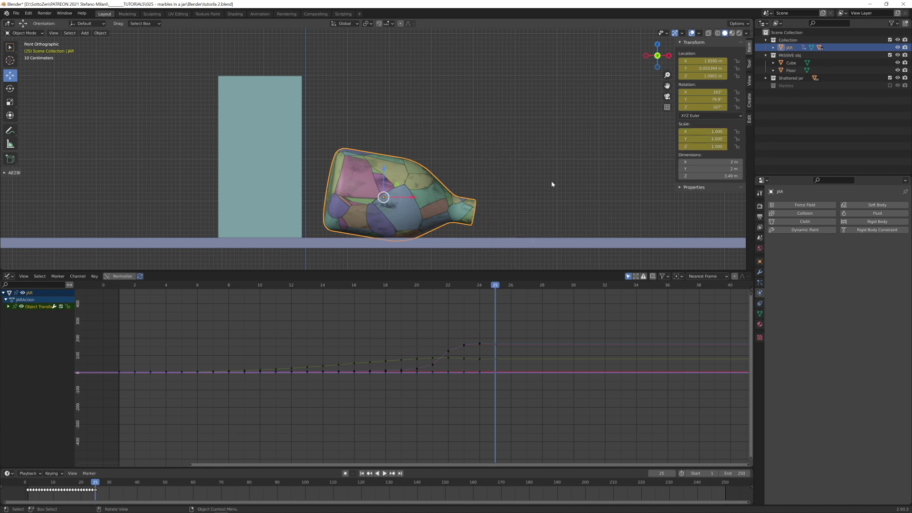
Step: Try scaling the jar to 0 on all axes at frame 26, and return to frame 25
key("Right")
left_click_drag(703, 132, 702, 146)
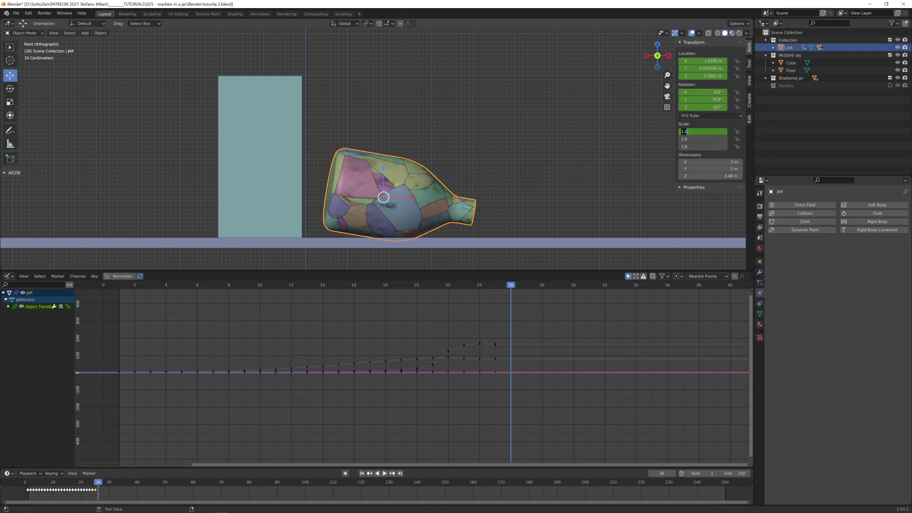
type("0")
key("Return")
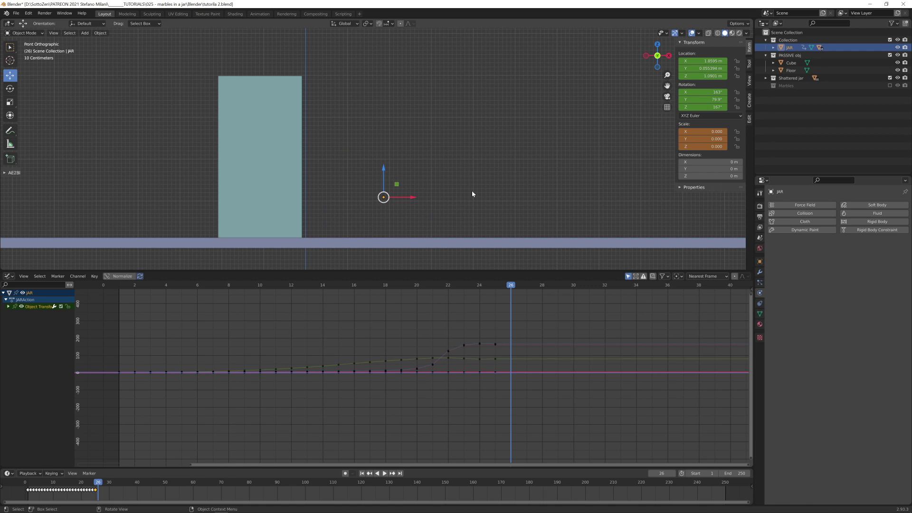
key("Left")
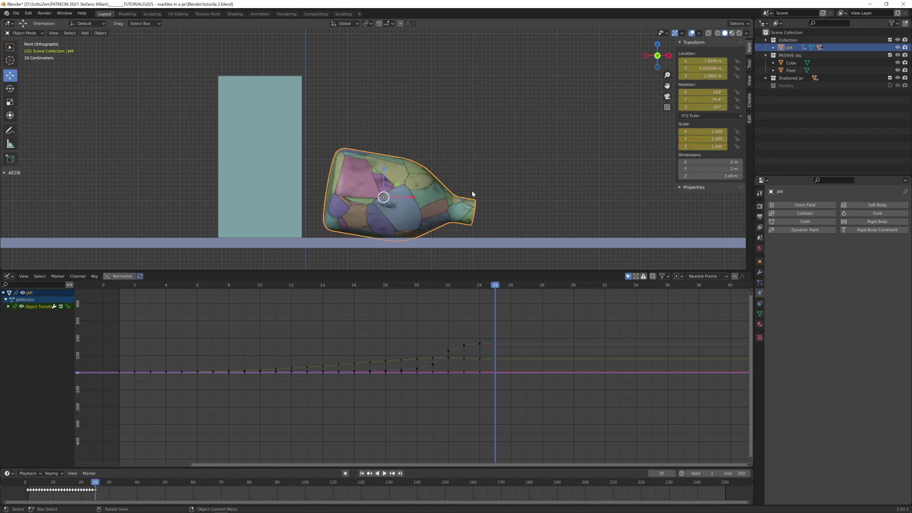
Step: Select all objects in the Shattered jar collection and clear their parent while keeping the transformation
right_click(794, 77)
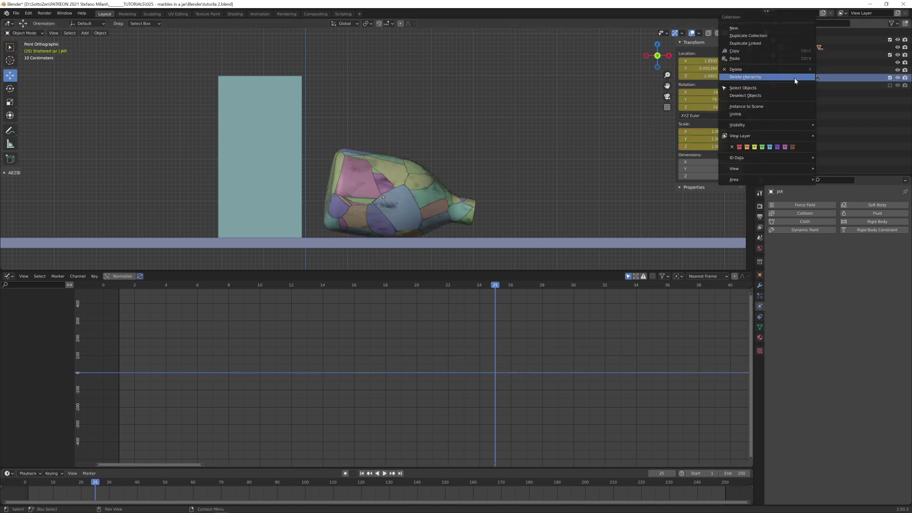
left_click(783, 89)
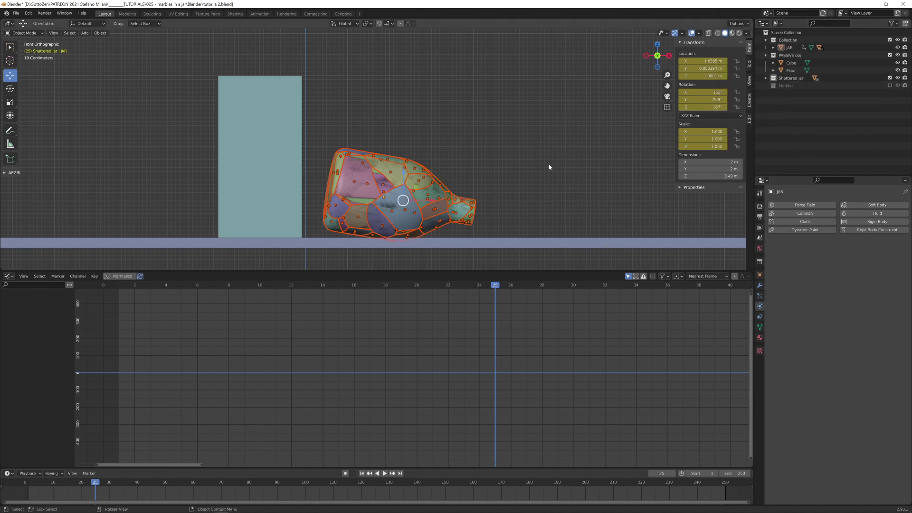
key("alt+p")
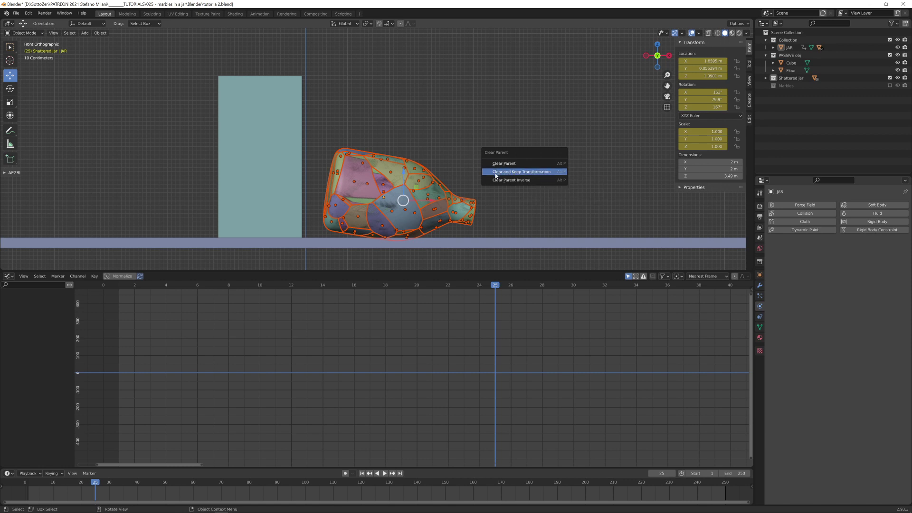
left_click(540, 173)
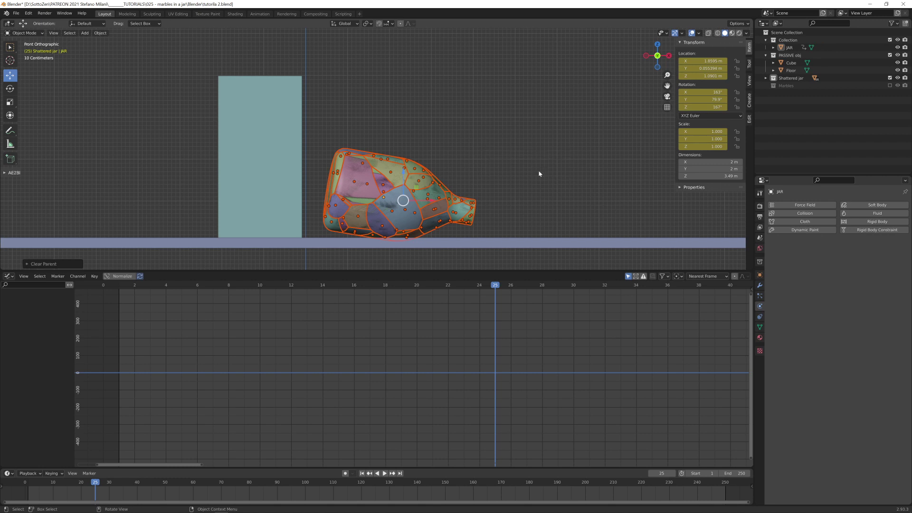
Step: Set the intact jar's scale to 0 on all axes at frame 26 and insert a Scale keyframe
left_click(790, 49)
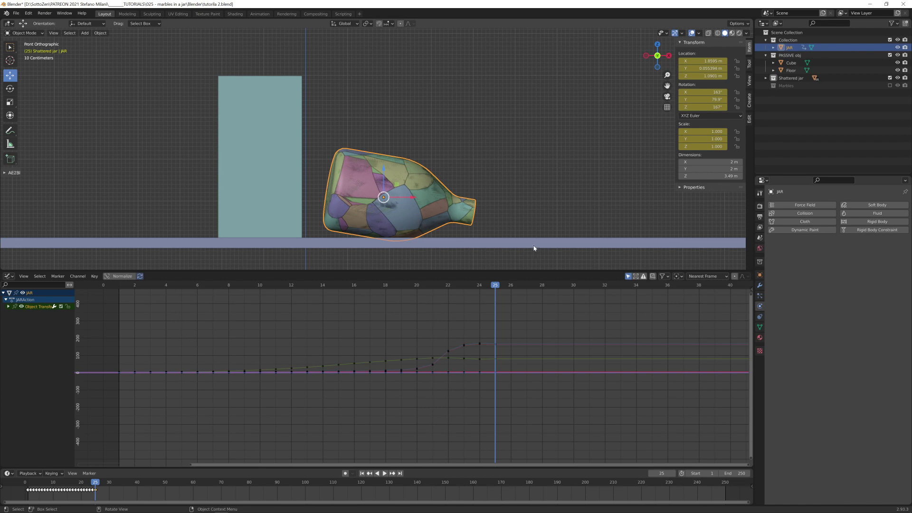
left_click_drag(496, 289, 490, 373)
key("Right")
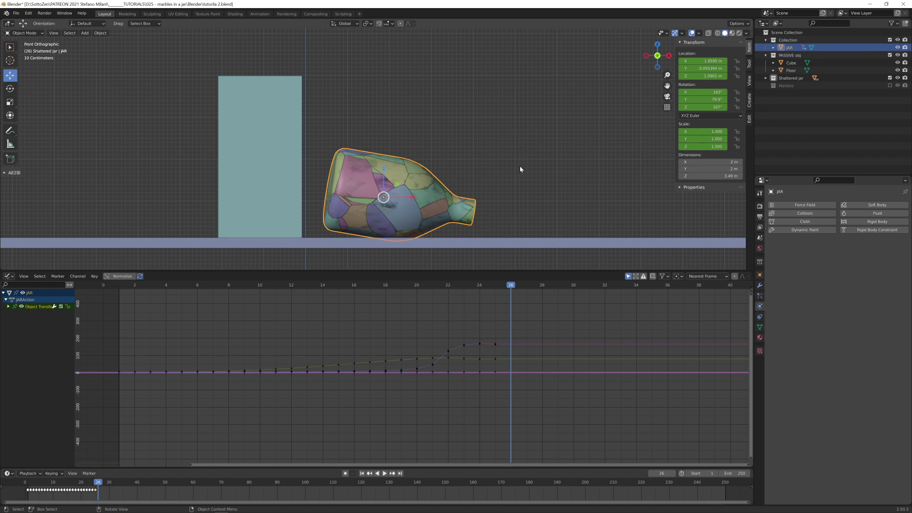
left_click_drag(702, 131, 702, 147)
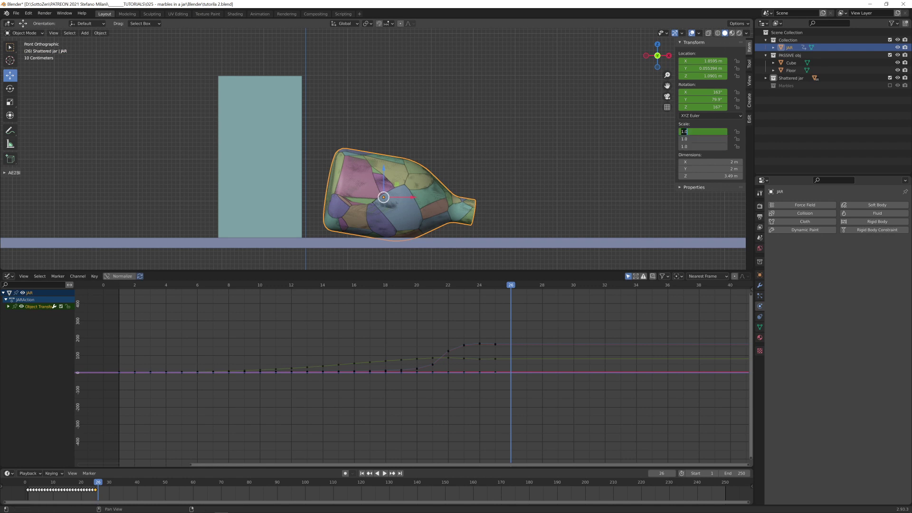
type("0")
key("Return")
key("i")
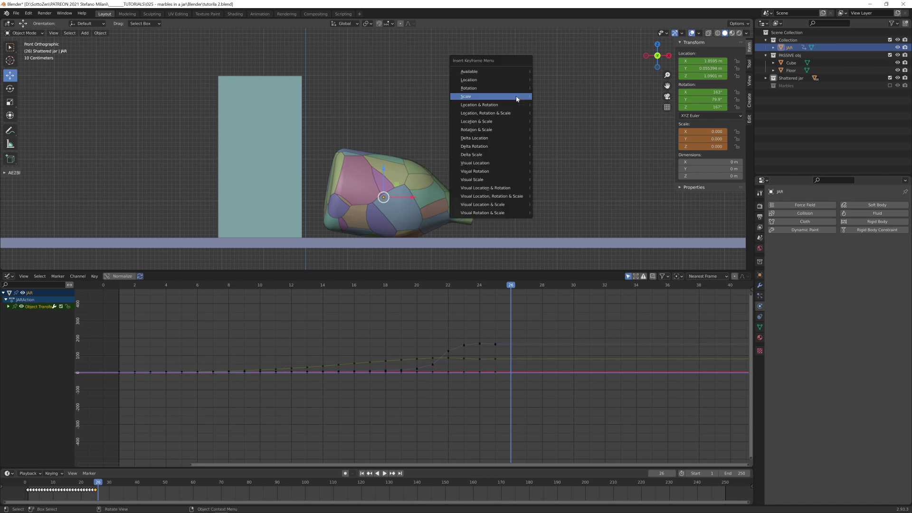
left_click(516, 99)
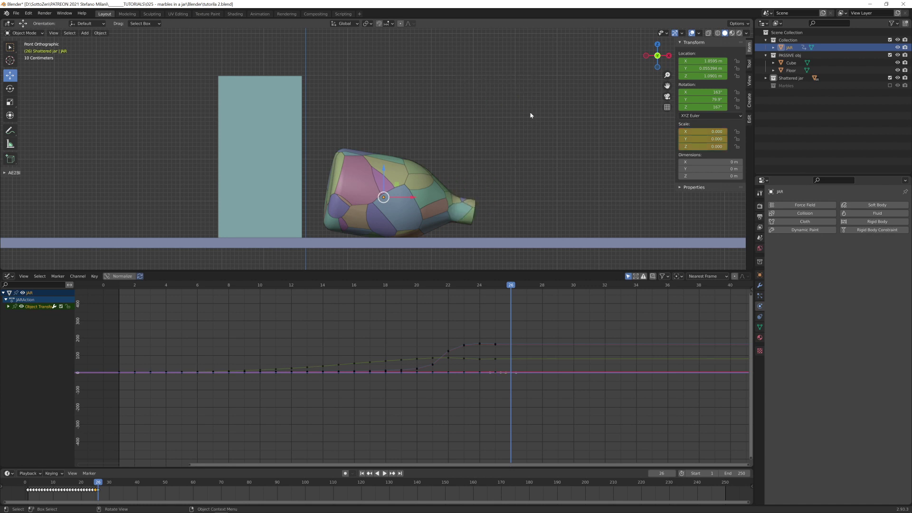
Step: Select all the shattered jar pieces with one piece active and insert a Scale keyframe for them at frame 26
key("Left")
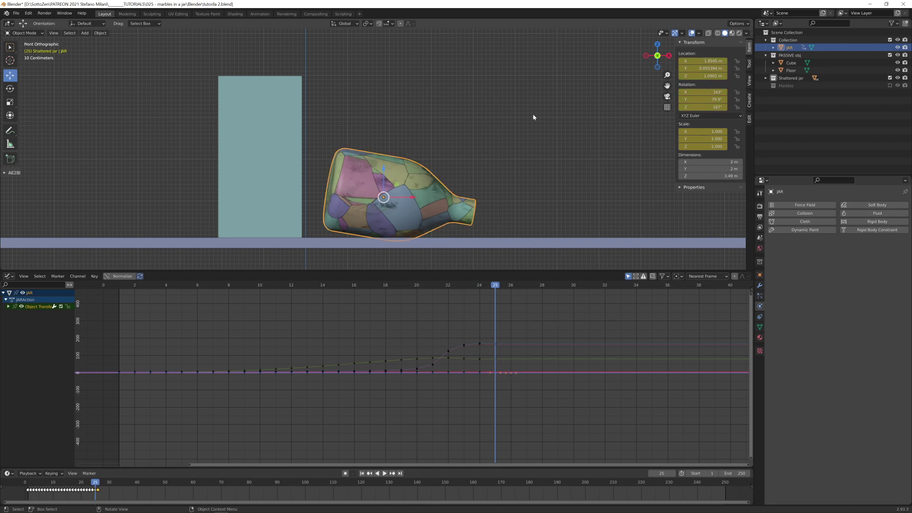
left_click(432, 195)
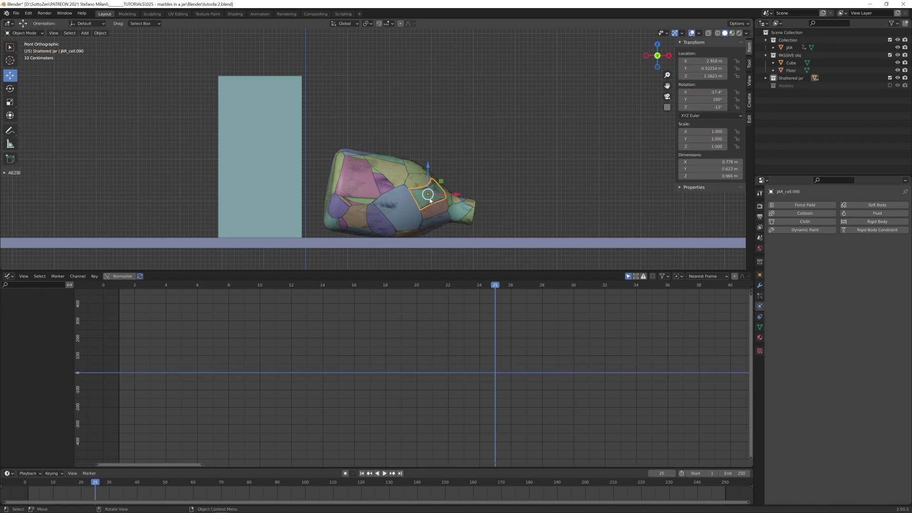
right_click(774, 85)
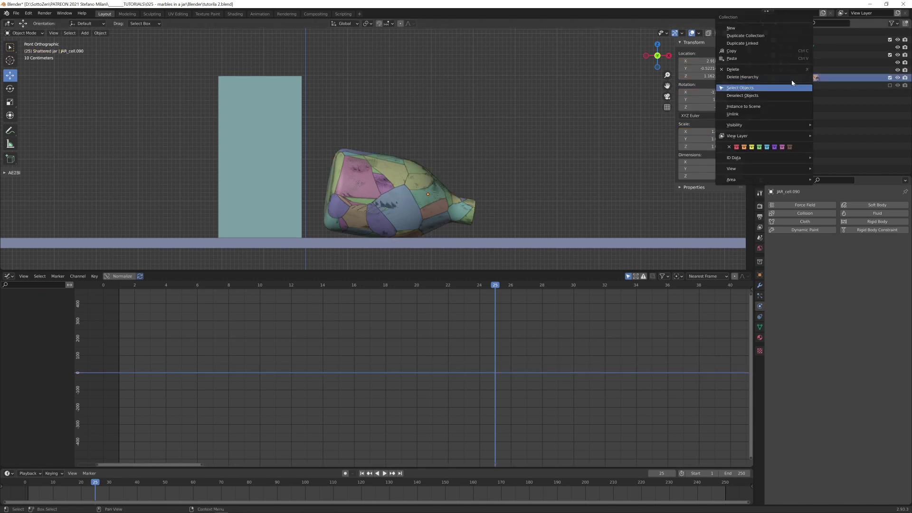
left_click(760, 86)
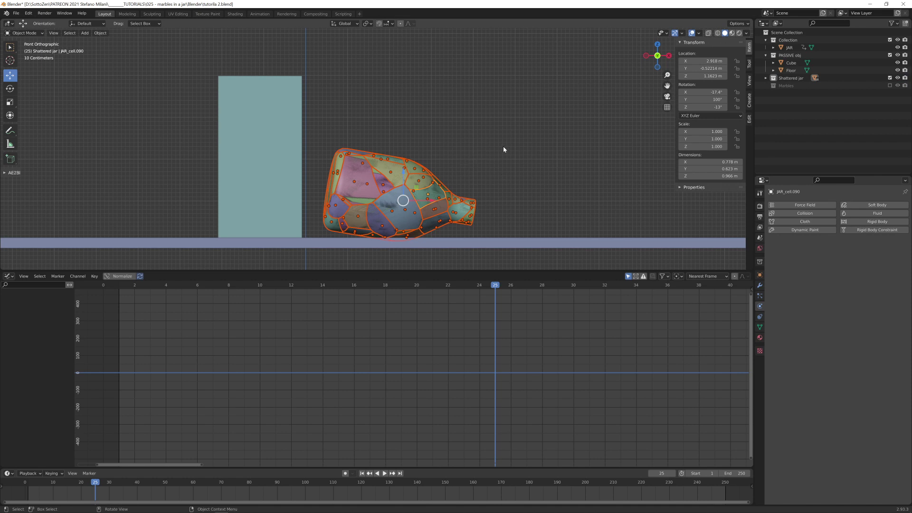
key("Left")
key("Right")
key("Right")
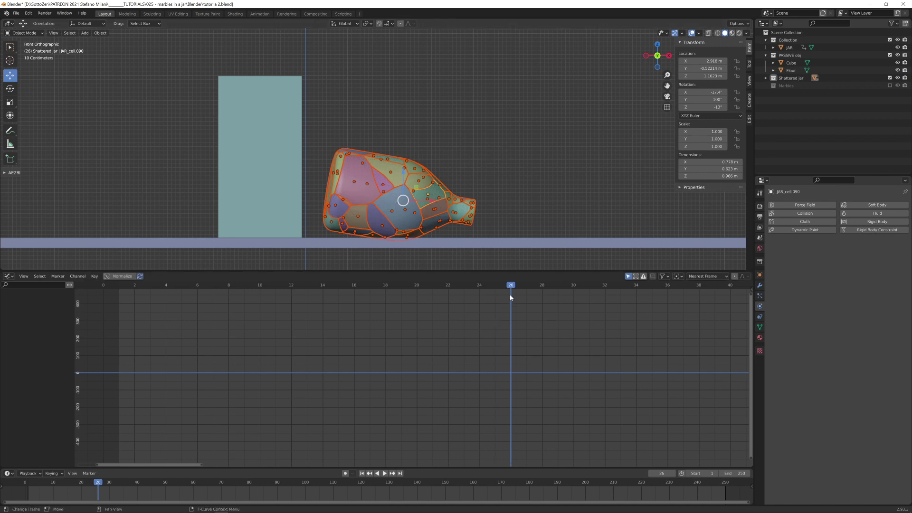
key("i")
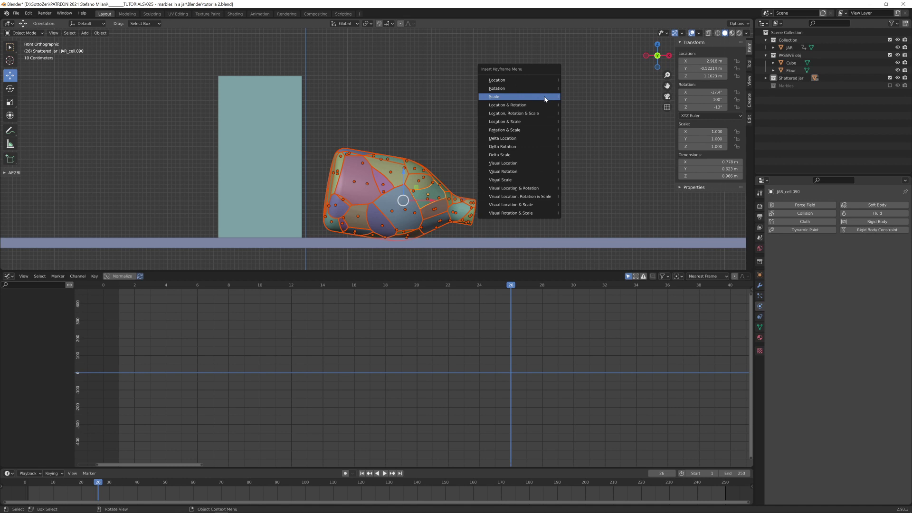
left_click(545, 100)
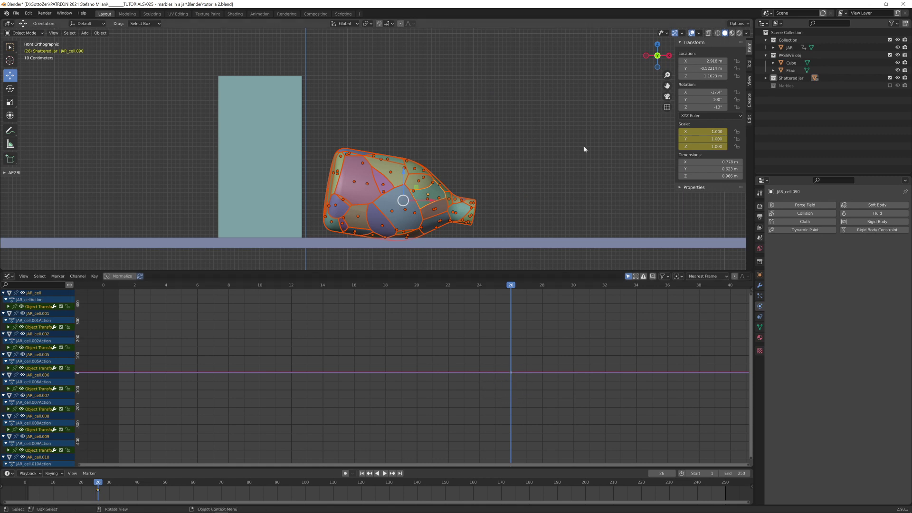
Step: At frame 25, set the active piece's scale to 0 on all axes and copy it to all selected pieces
key("Left")
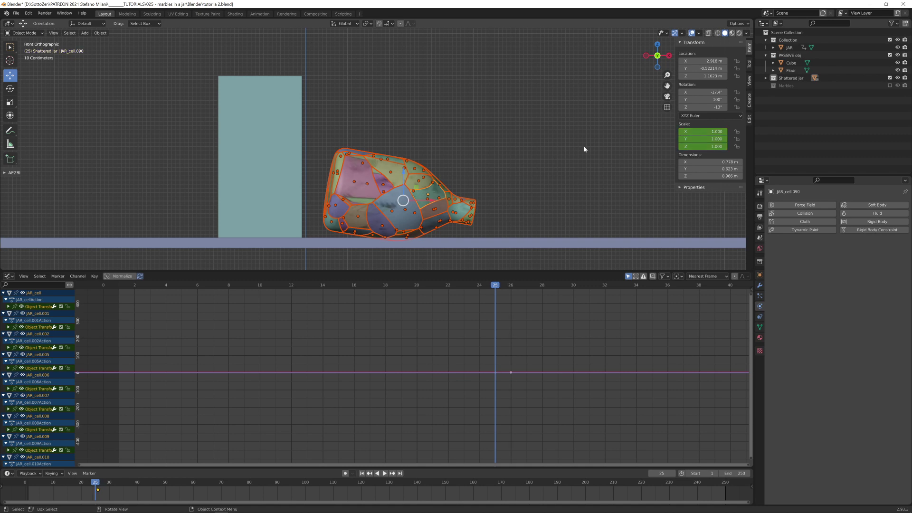
left_click_drag(702, 131, 702, 146)
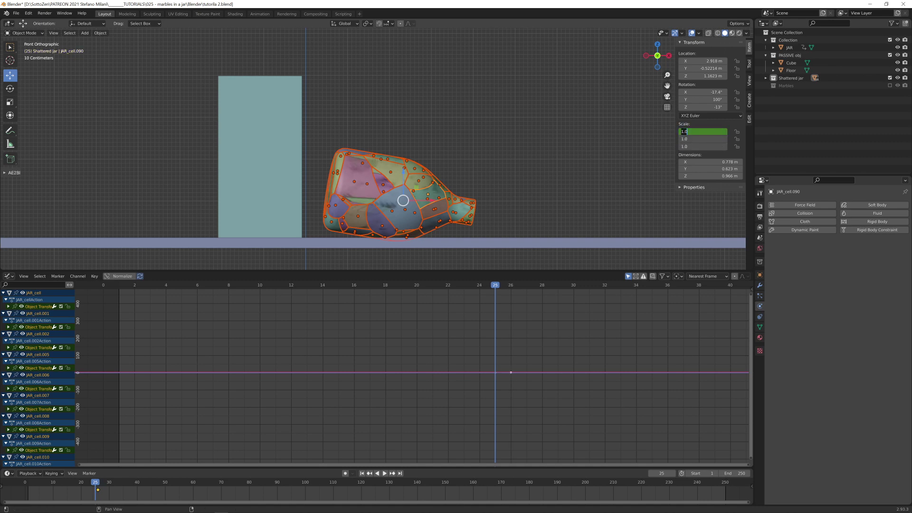
type("0")
key("Return")
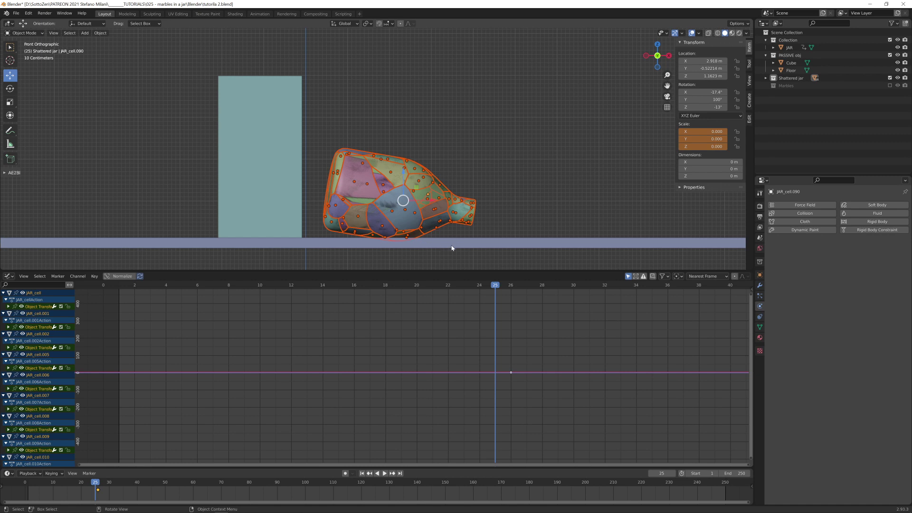
key("i")
right_click(704, 139)
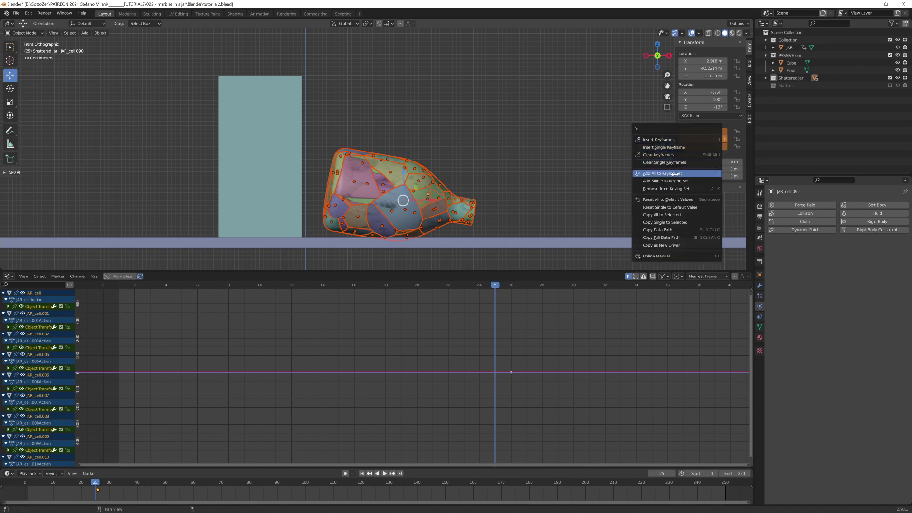
left_click(672, 215)
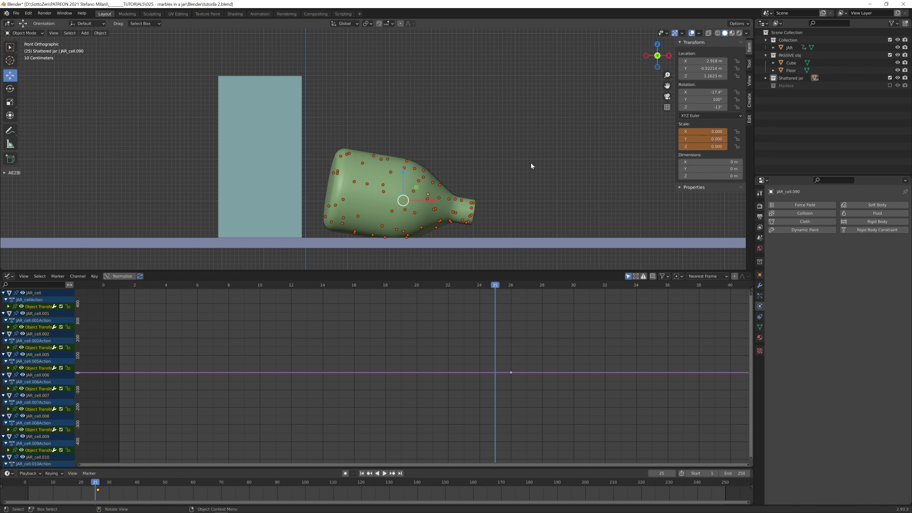
Step: Insert a Scale keyframe for all shattered pieces at frame 25, then deselect them and step back through the fall
key("i")
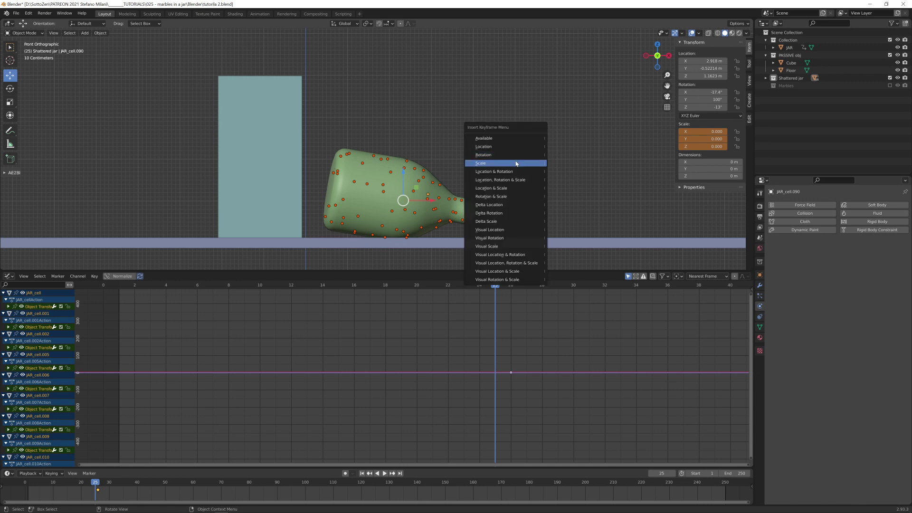
left_click(489, 165)
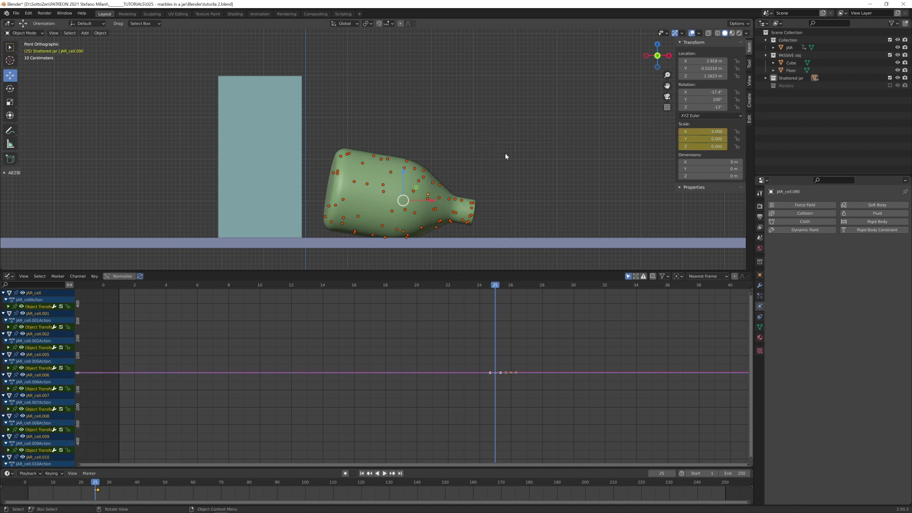
left_click(506, 156)
key("Left")
key("Left")
key("Left")
key("Left")
key("Left")
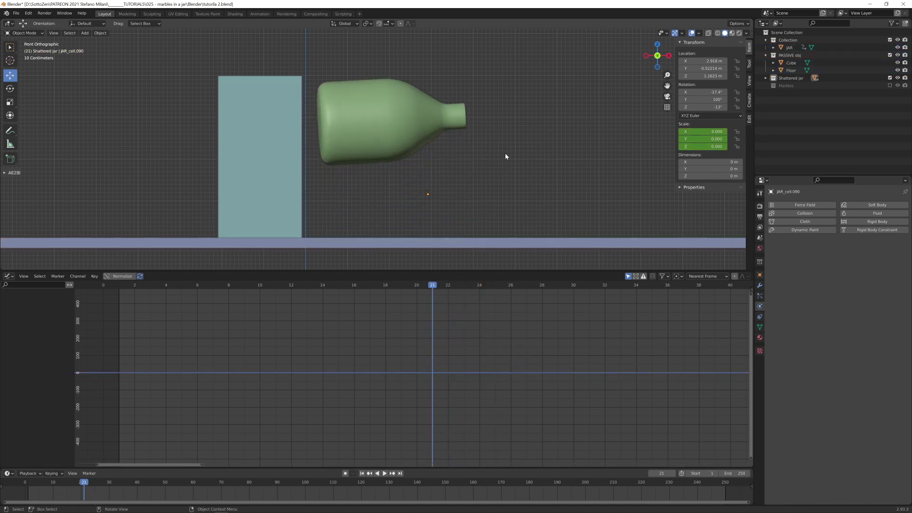
Step: Step back and forth through frames 21 to 28 to check the swap from intact jar to shattered pieces
key("Right")
key("Right")
key("Right")
key("Right")
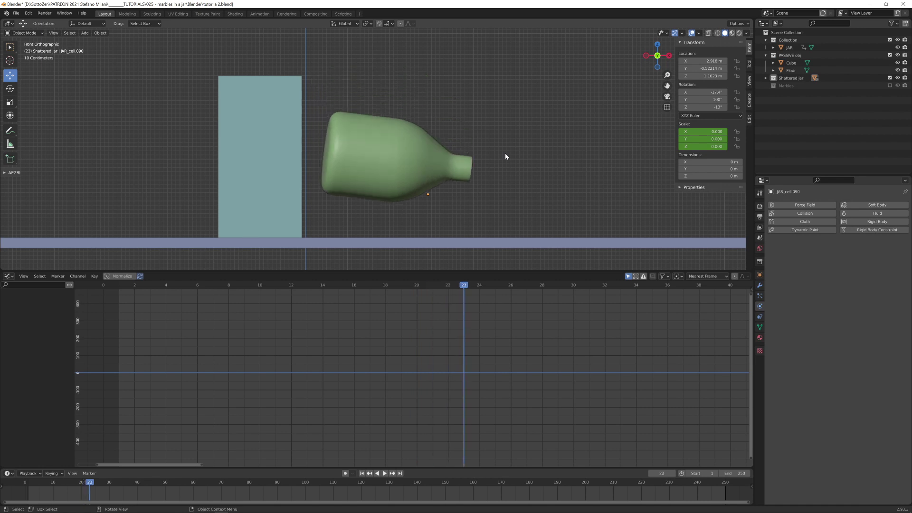
key("Right")
key("Right")
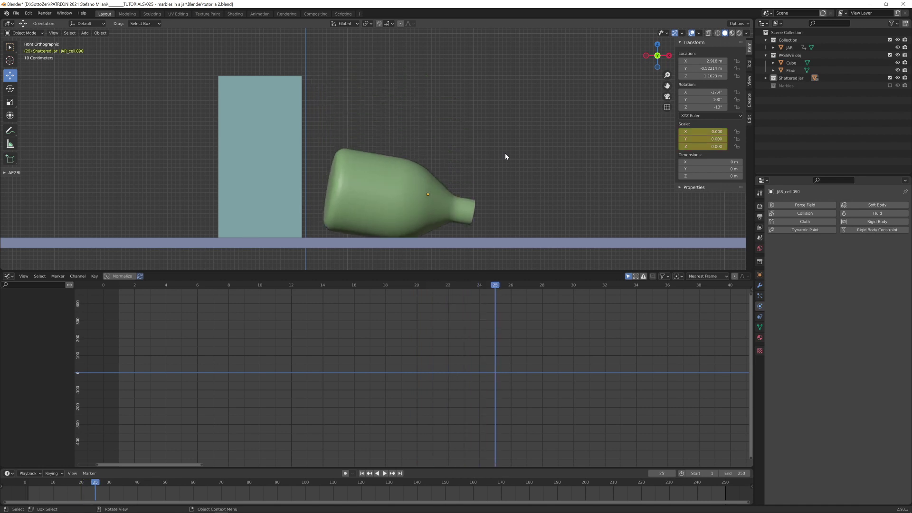
key("Right")
key("Right")
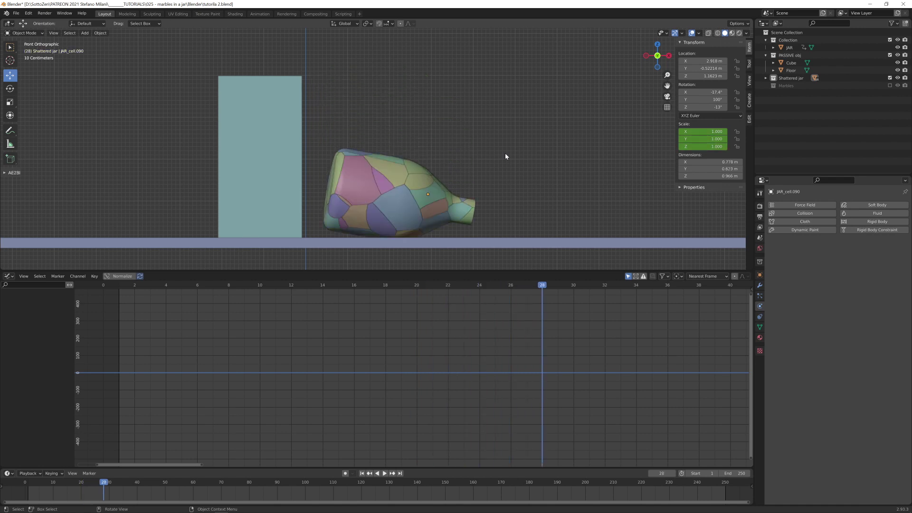
key("Left")
key("Left")
key("Left")
key("Left")
key("Right")
key("Right")
key("Right")
key("Right")
key("Left")
key("Left")
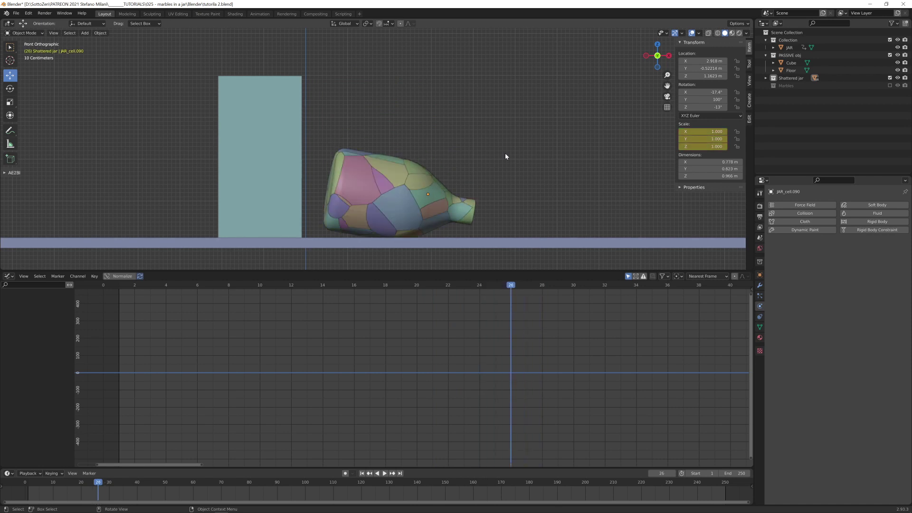
key("Left")
key("Right")
Step: Select all the shattered jar pieces at frame 26 and add an active Rigid Body to the active piece
scroll(457, 153, "down", 1)
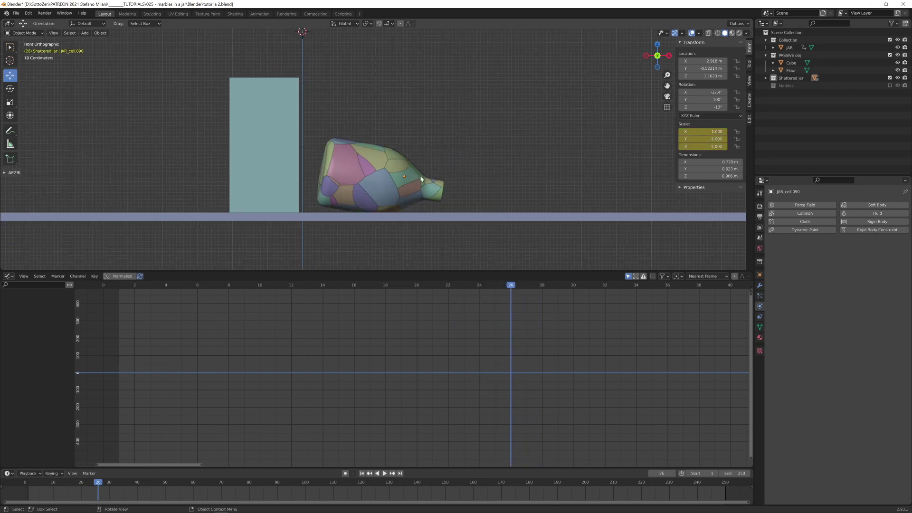
left_click(380, 169)
key("a")
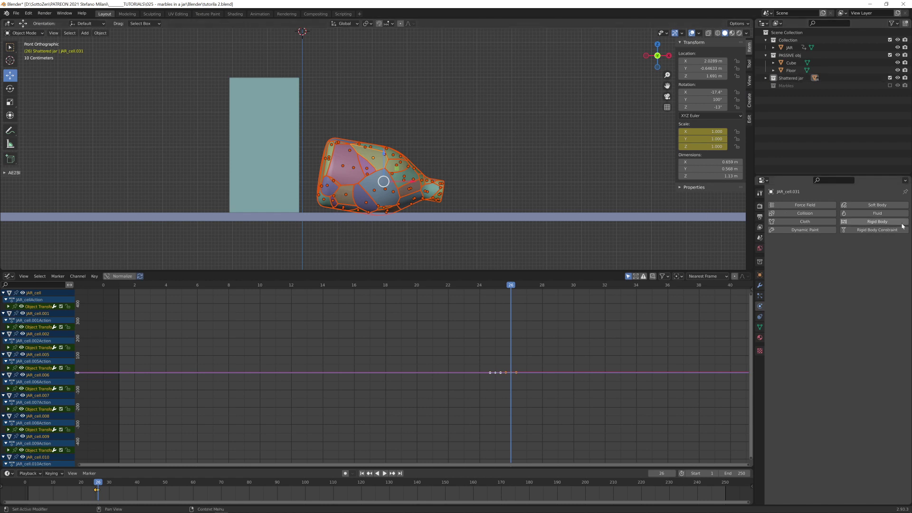
left_click(873, 224)
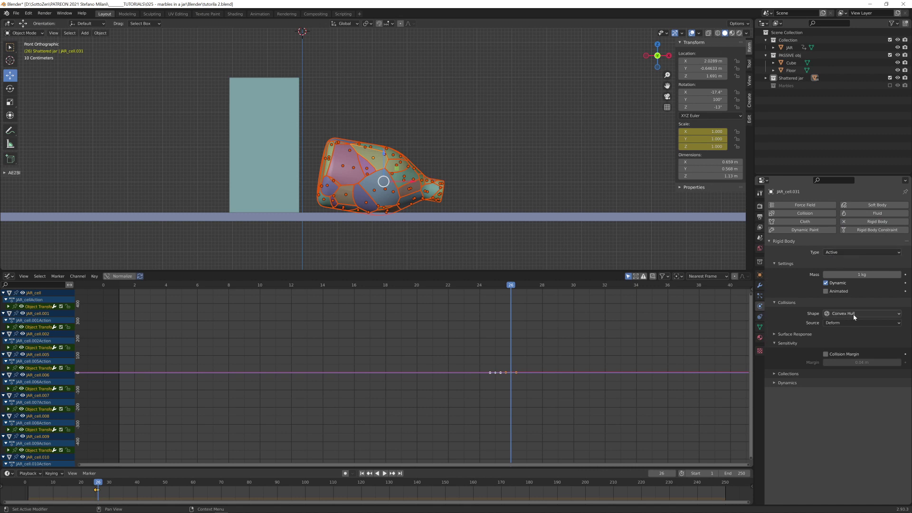
Step: Enable Collision Margin for the active piece's rigid body and set the margin to 0.01 m
left_click(825, 354)
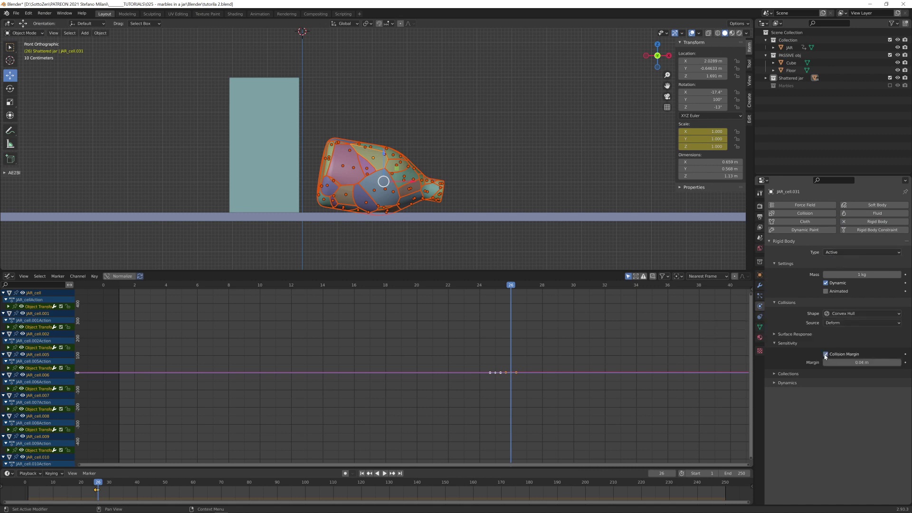
left_click(841, 362)
type("0.001")
key("Return")
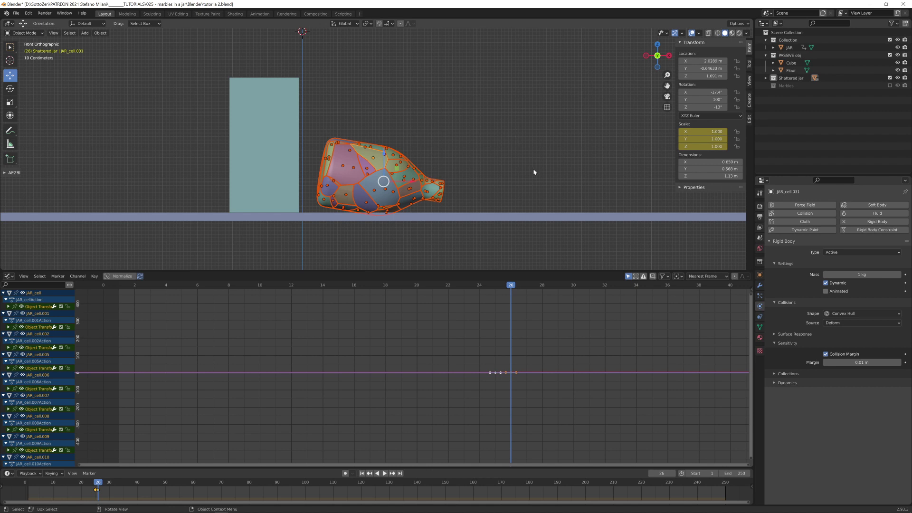
Step: Play the simulation several times from frame 1 to examine how the jar pieces behave before and after impact
key("shift+Left")
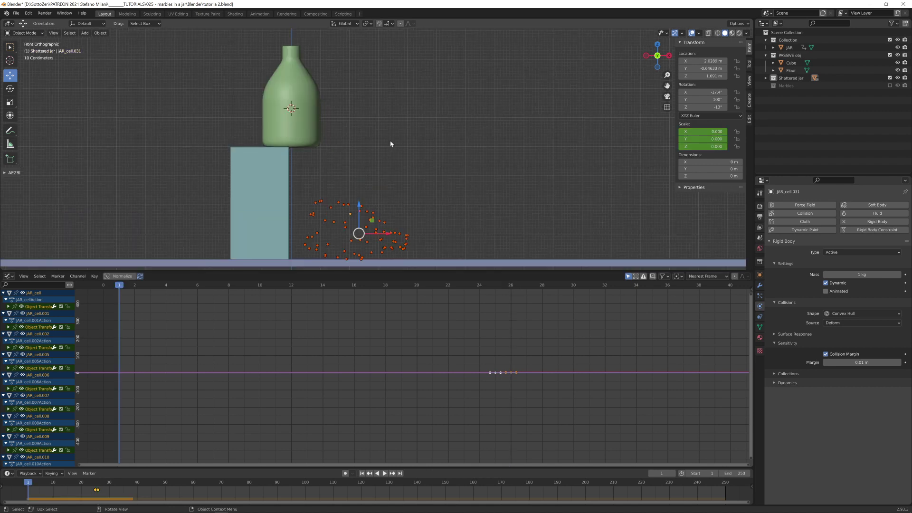
key("space")
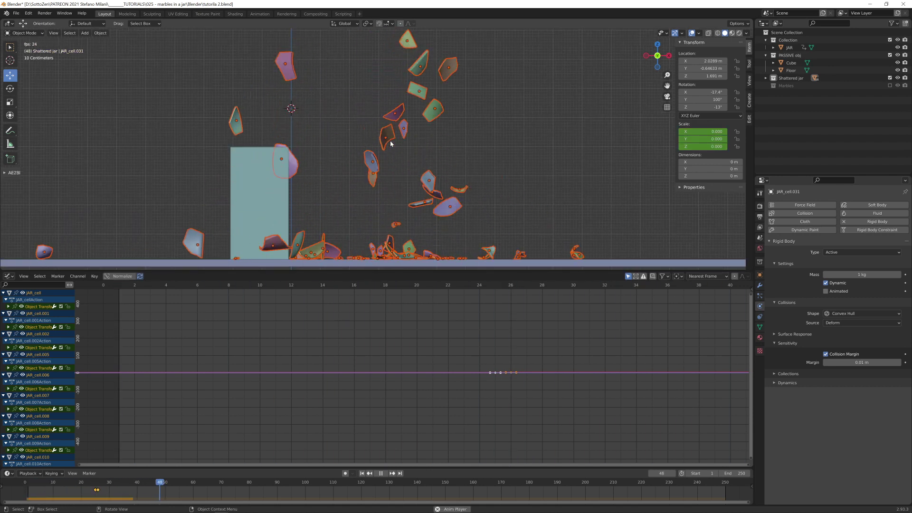
key("space")
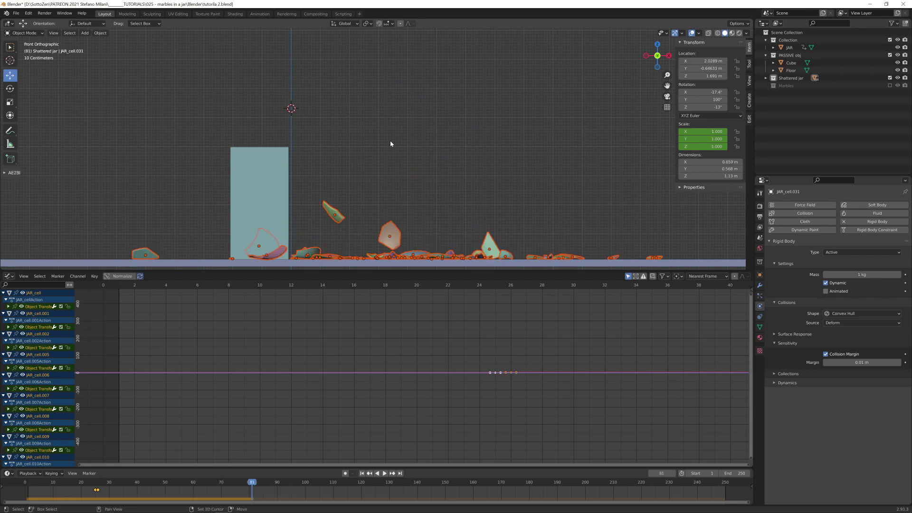
key("shift+Left")
key("space")
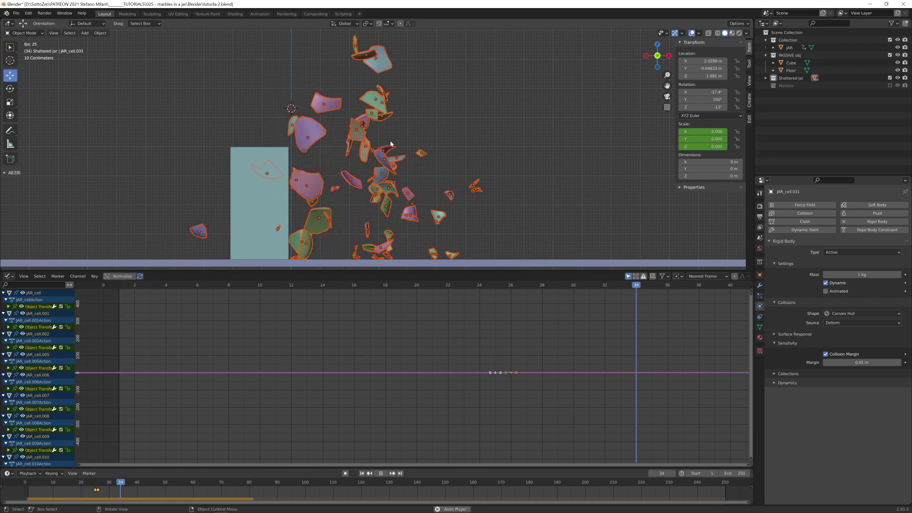
key("space")
key("shift+Left")
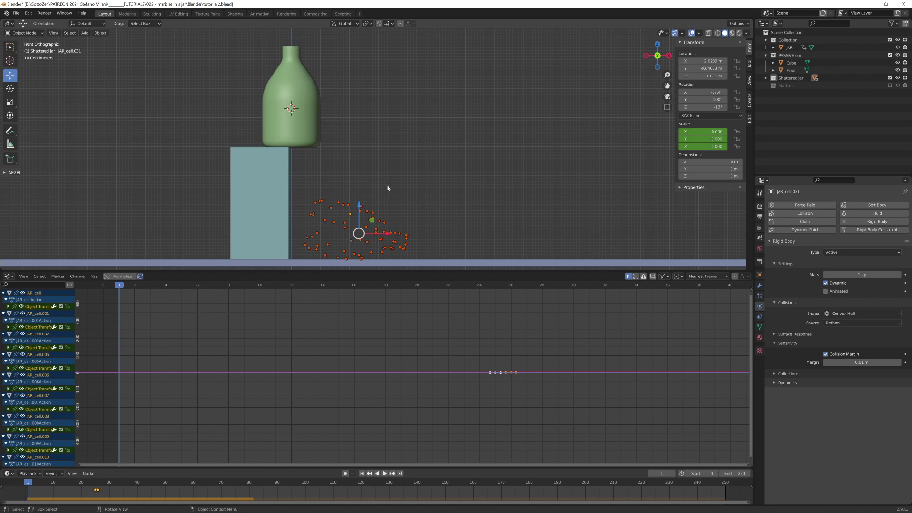
key("space")
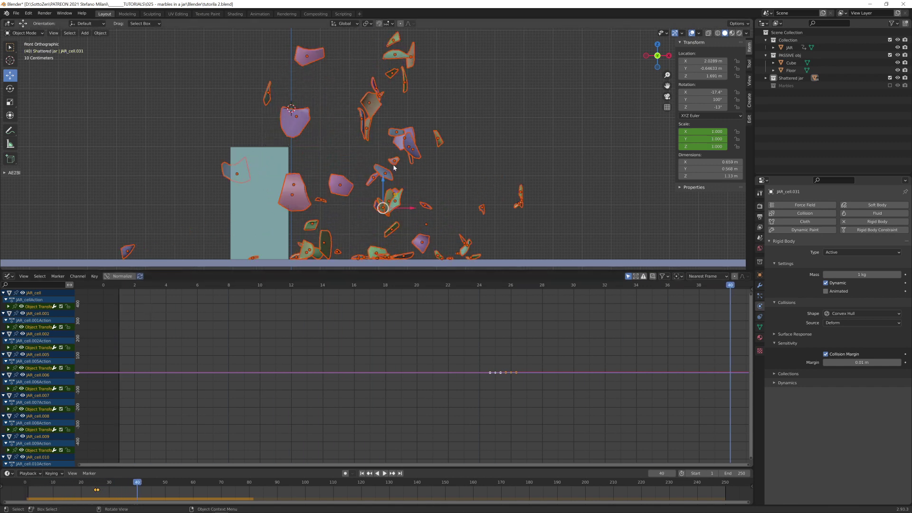
key("shift+Left")
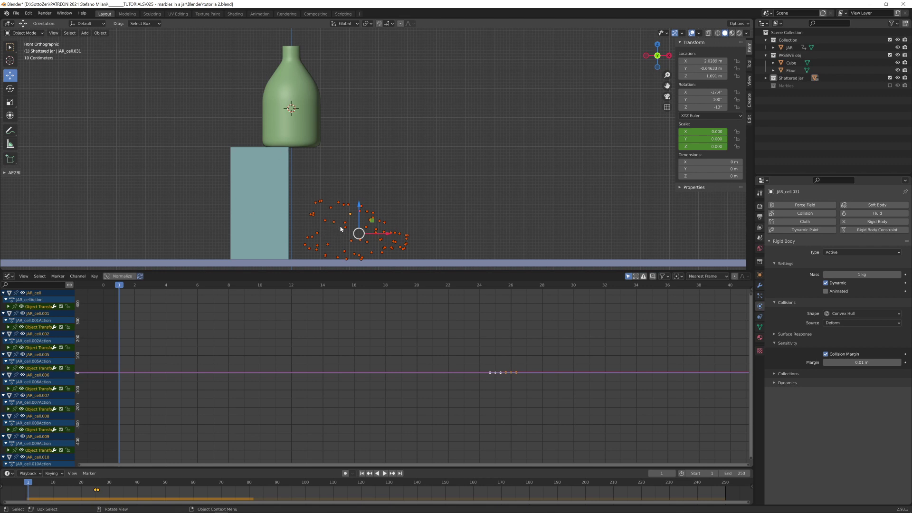
Step: Set the Rigid Body World cache to start the simulation at frame 25 and end at frame 120
left_click(759, 238)
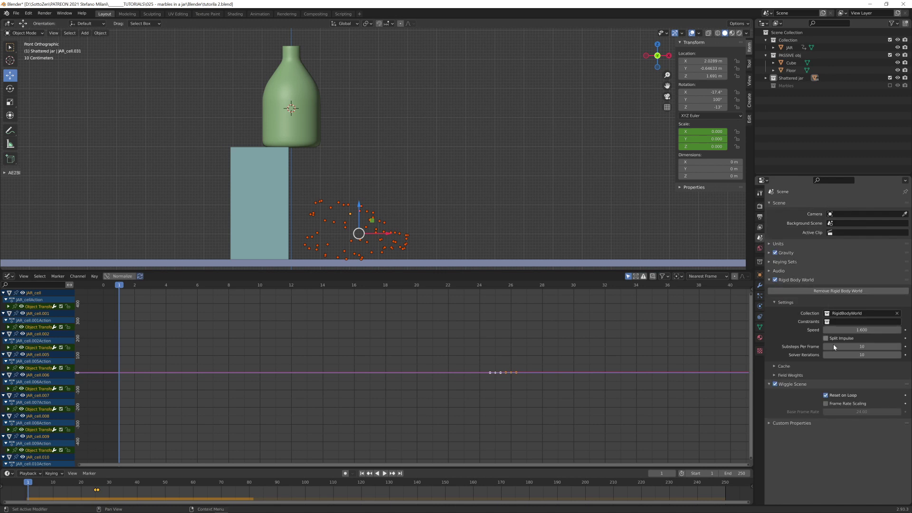
left_click(775, 366)
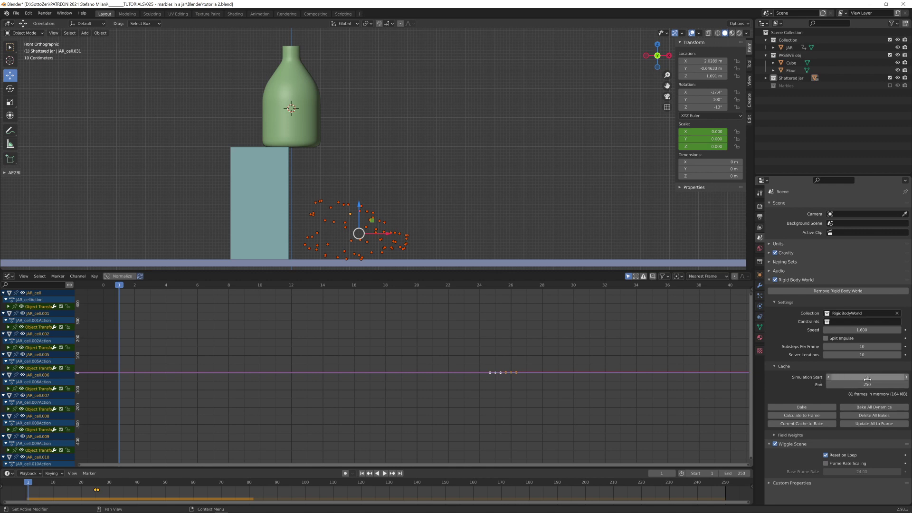
left_click(867, 378)
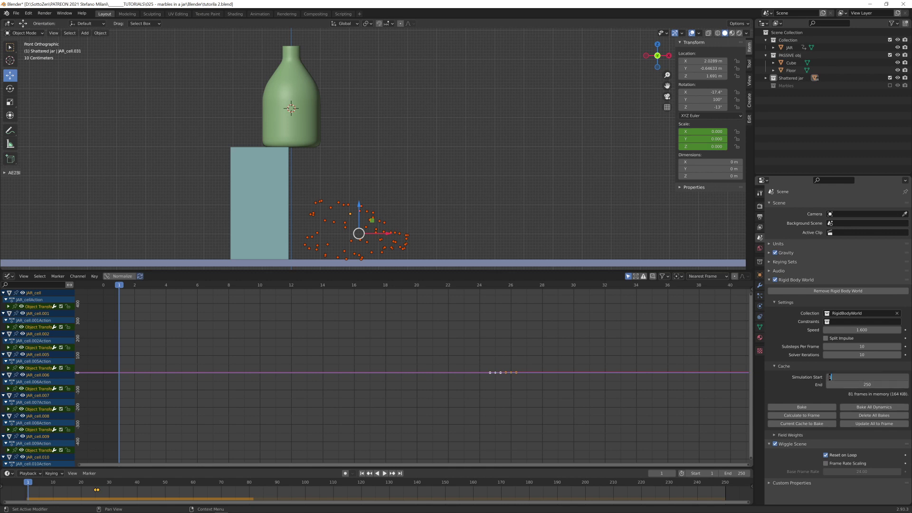
type("25")
key("Return")
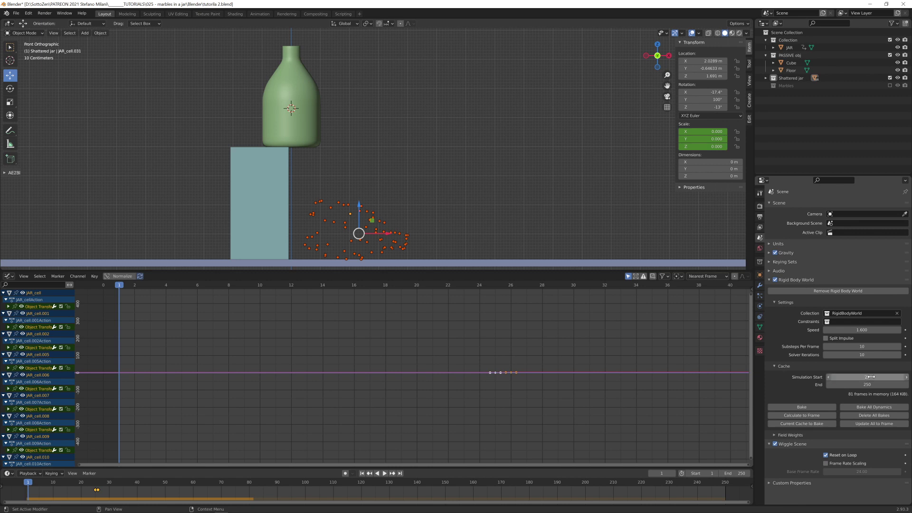
left_click(867, 384)
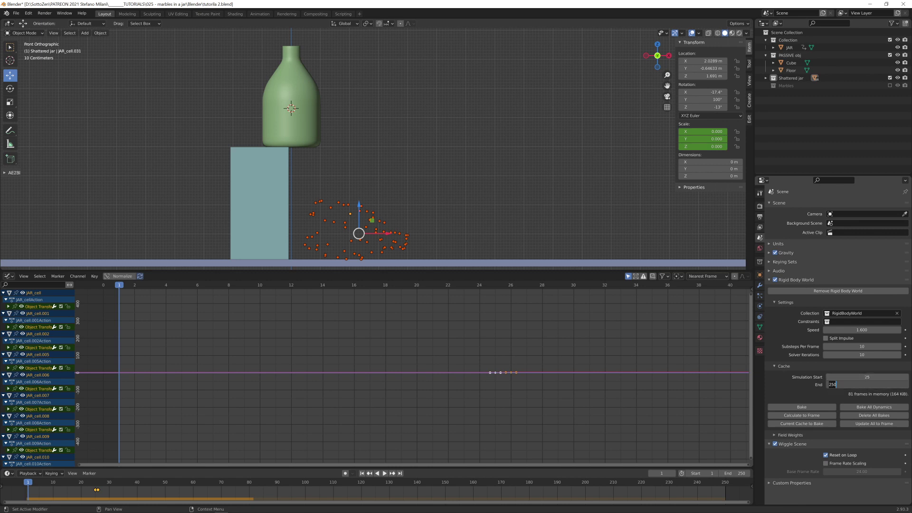
type("12")
key("Return")
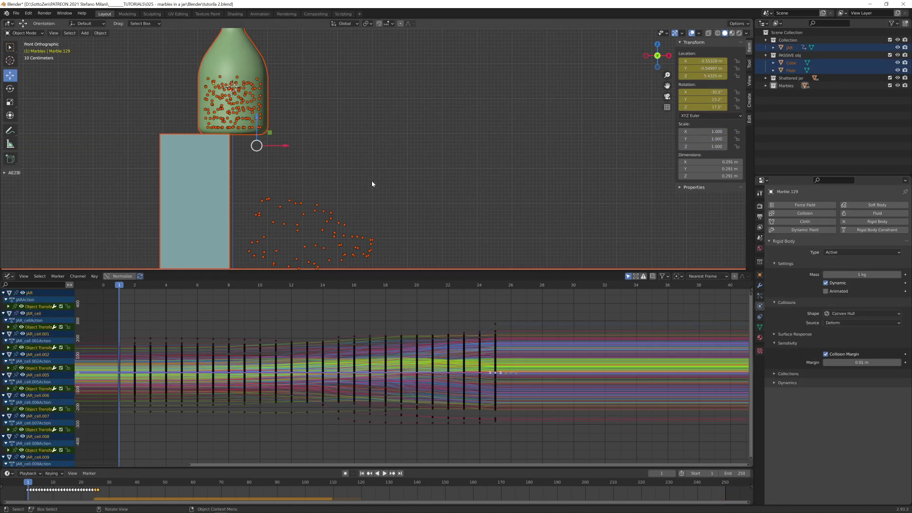
Step: Deselect everything and play the simulation with the marbles, viewing the impact from a close perspective angle
left_click(386, 164)
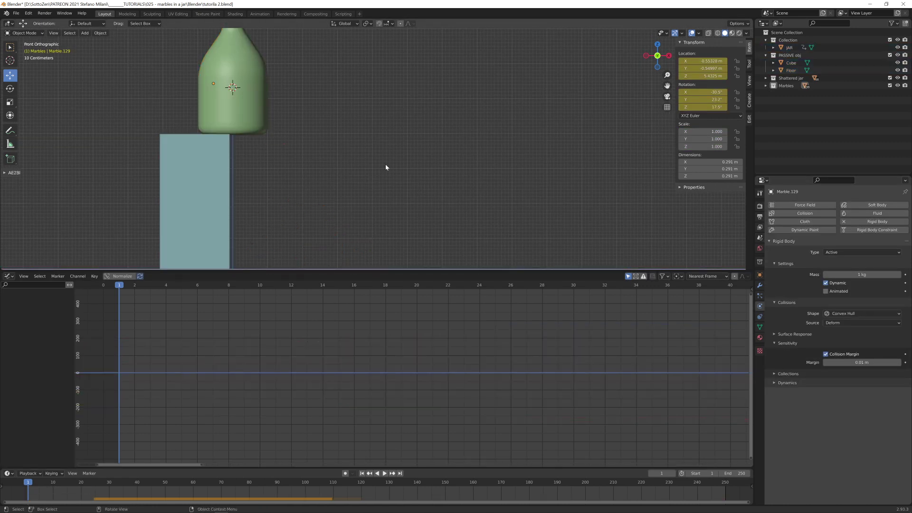
key("space")
middle_click_drag(429, 187, 450, 133)
scroll(427, 176, "up", 4)
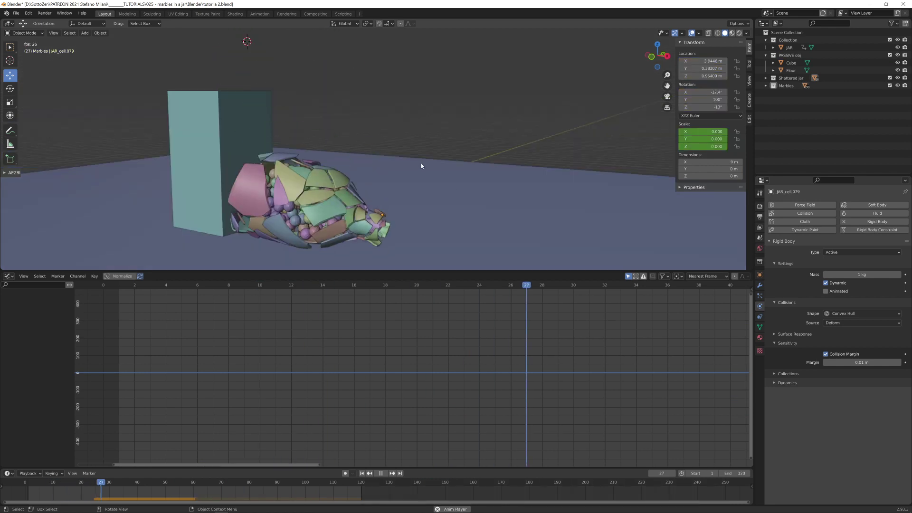
key("space")
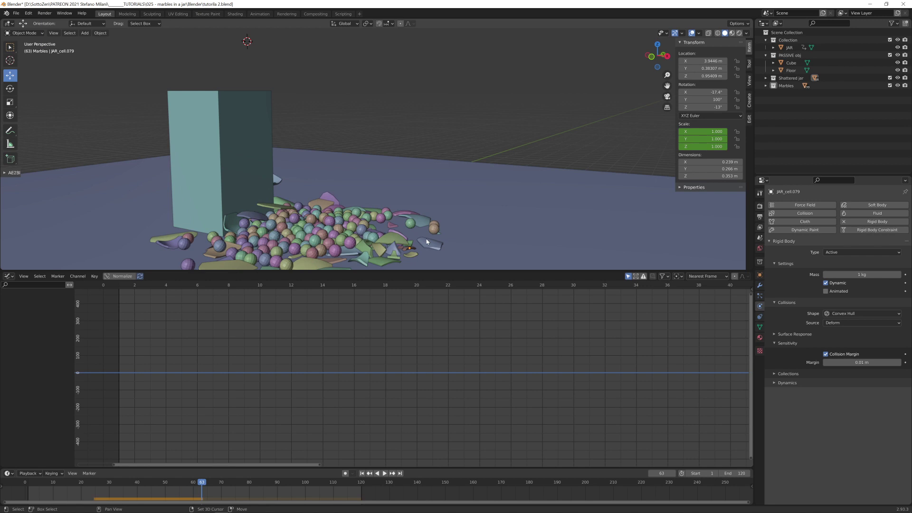
Step: Replay from the start, pause at frame 27, and compare the breaking jar close up with frame 25
key("shift+Left")
key("space")
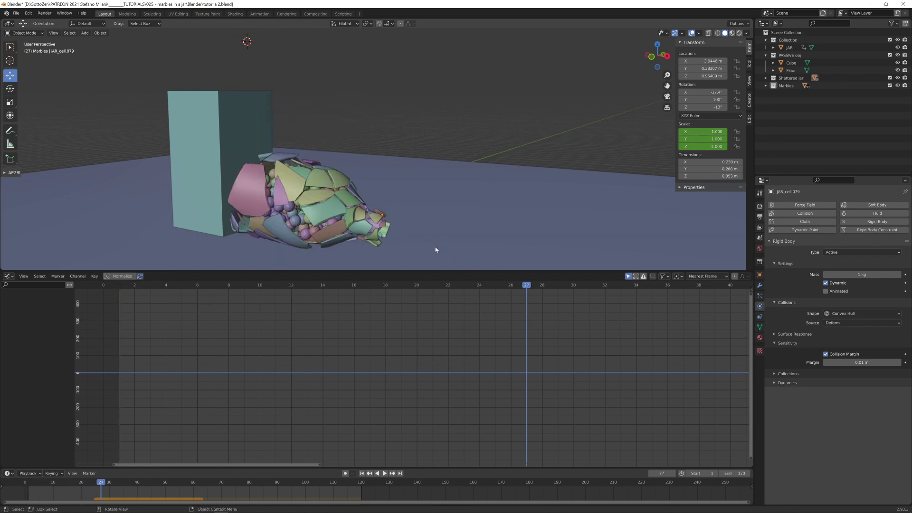
scroll(425, 242, "up", 5)
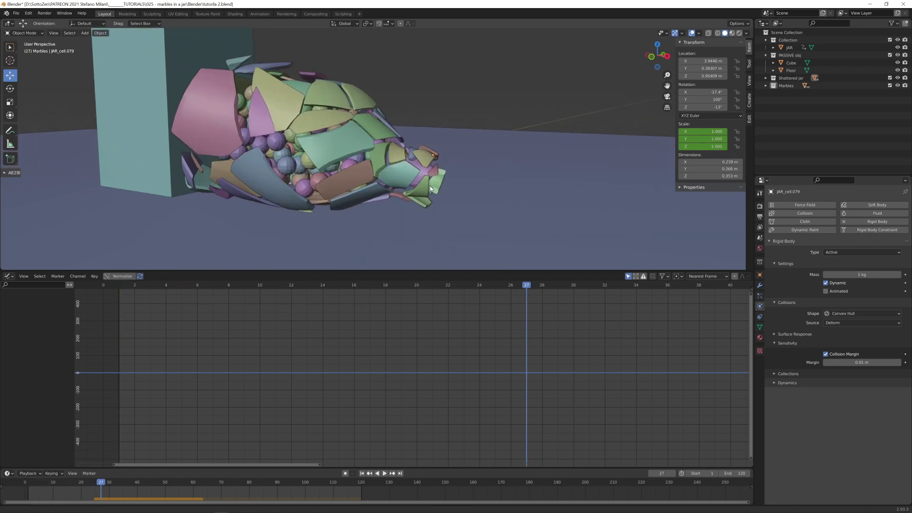
middle_click_drag(429, 186, 420, 209)
key("Left")
key("Left")
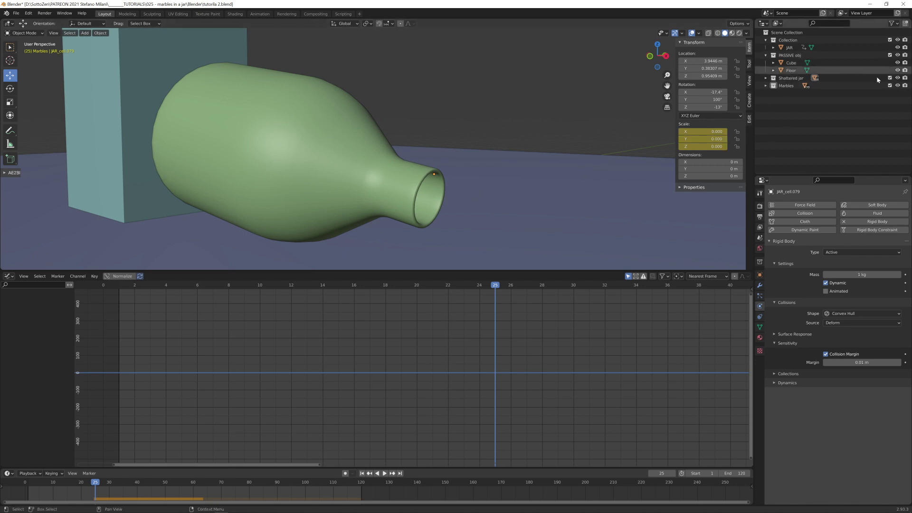
Step: Exclude the Marbles, PASSIVE obj and Collection collections from the view layer, leaving only Shattered jar enabled
left_click(889, 85)
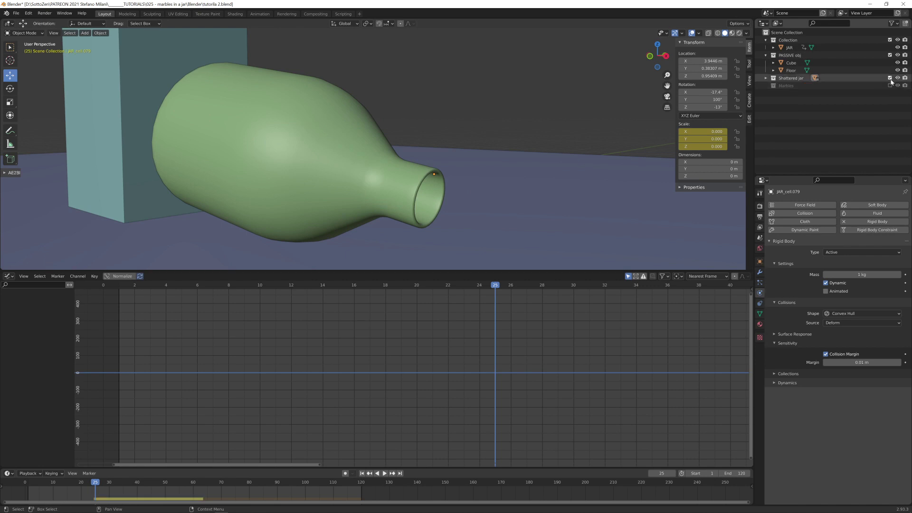
left_click(889, 55)
left_click(890, 40)
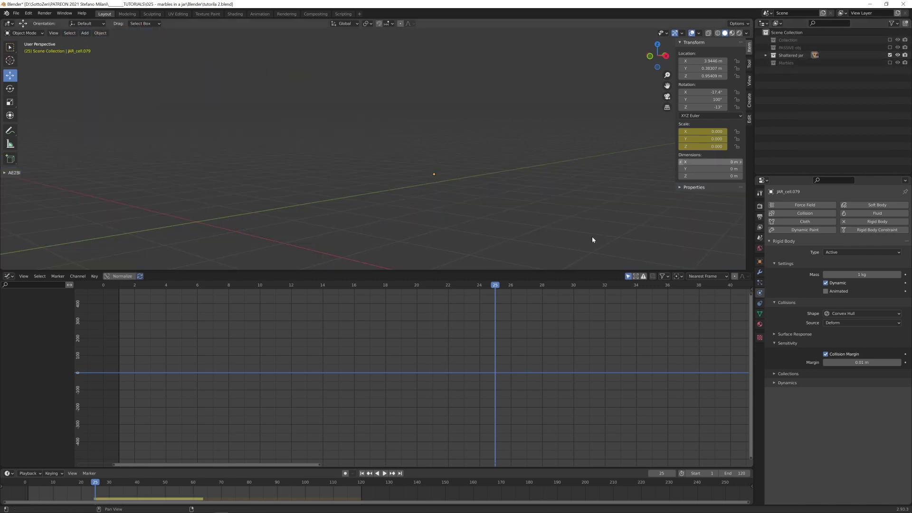
Step: Select all the shattered pieces, frame their scale curves, and move the keyframes one frame earlier, to frames 24 and 25
key("Right")
key("Right")
key("a")
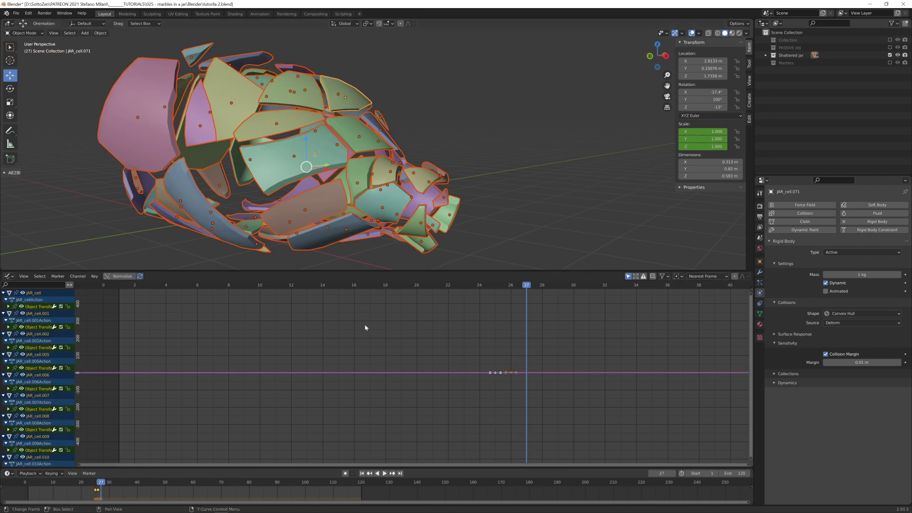
key("Home")
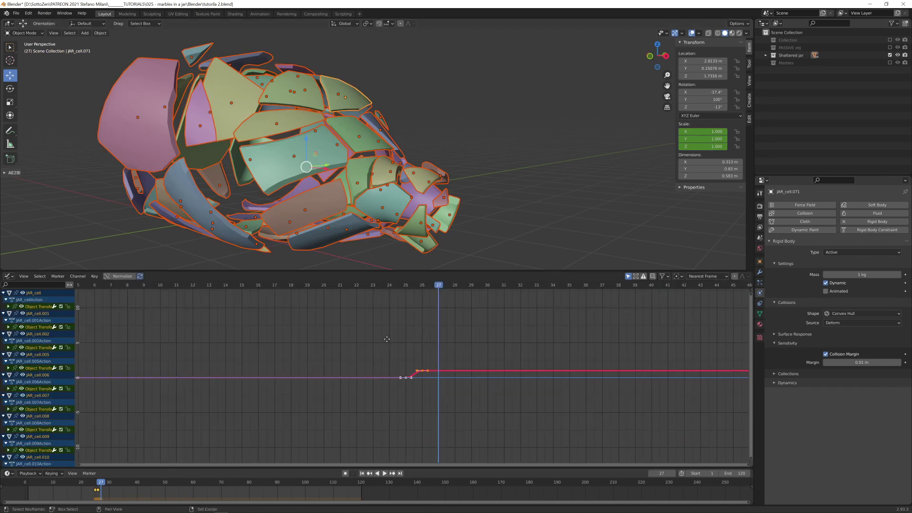
key("Left")
key("Left")
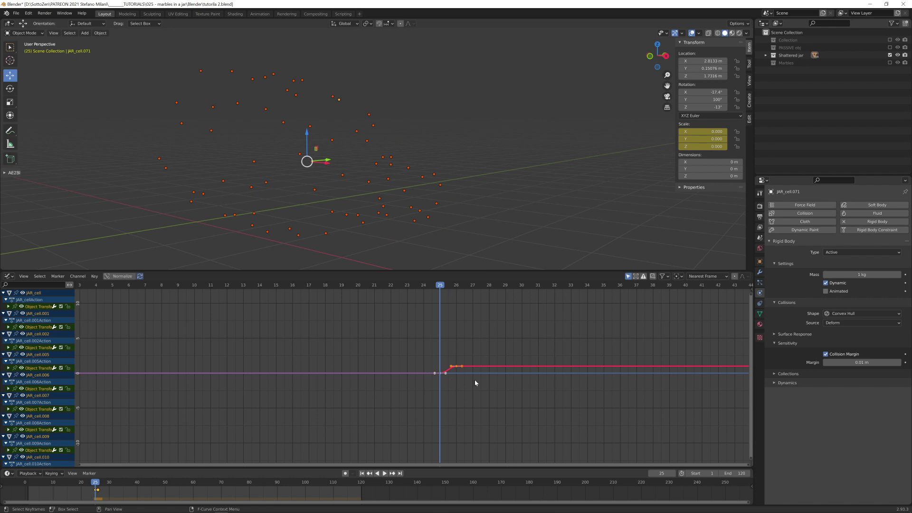
key("g")
key("x")
left_click(462, 382)
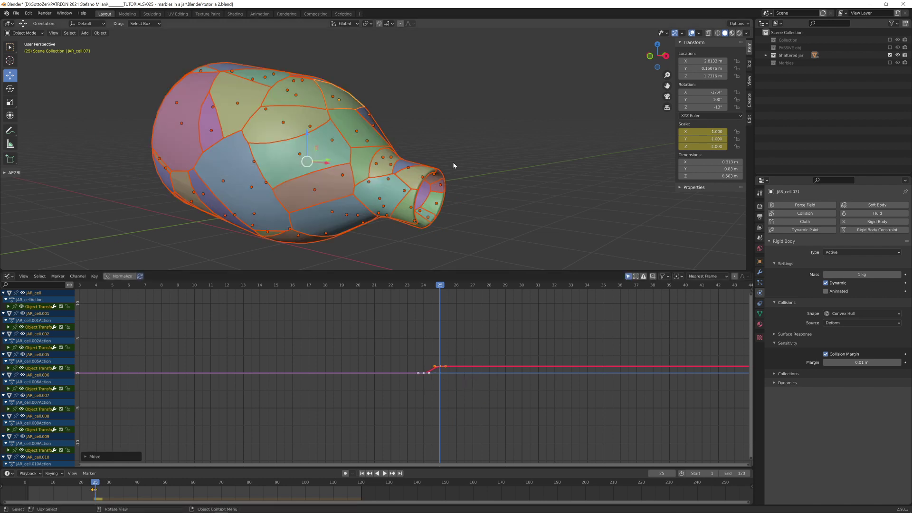
scroll(448, 190, "up", 3)
middle_click_drag(442, 190, 446, 144, "shift")
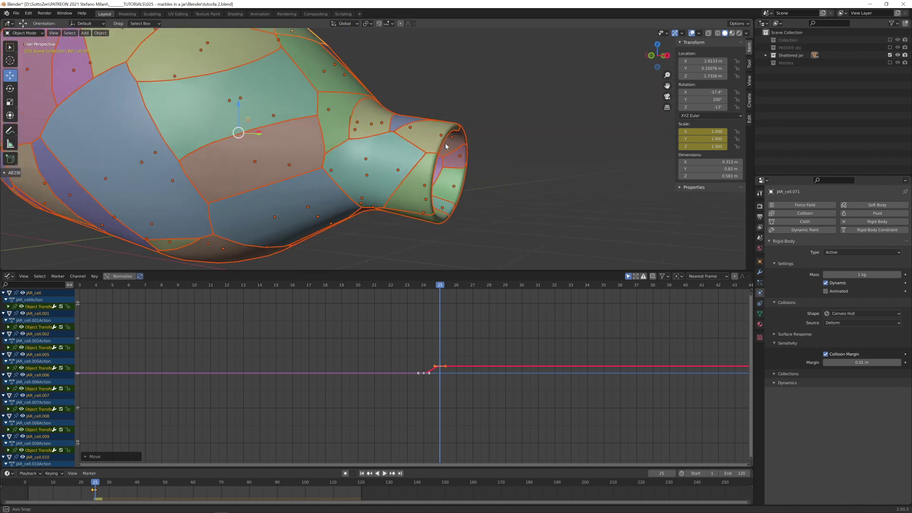
Step: Select the seven adjoining shards around the jar's neck and rim and join them into a single piece
scroll(446, 143, "down", 3)
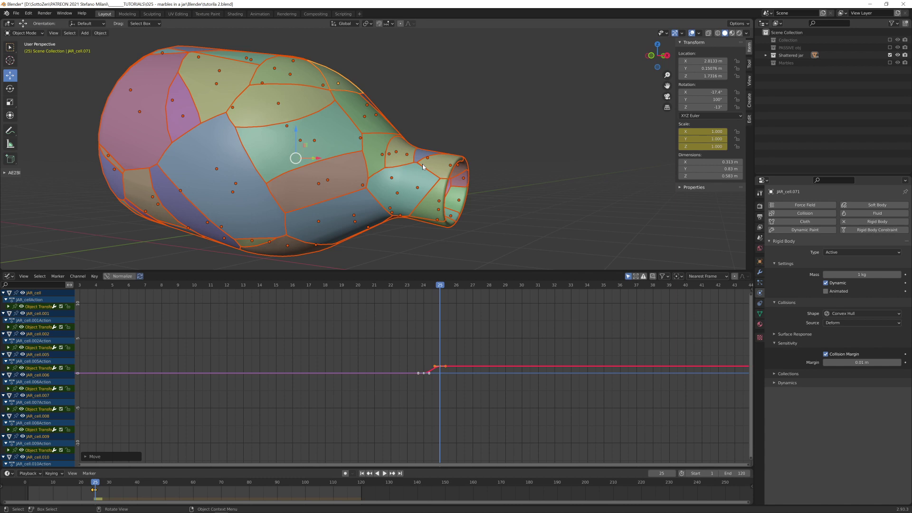
left_click(446, 177)
mouse_move(446, 178)
middle_mouse_down()
mouse_move(438, 167)
mouse_move(445, 182)
mouse_move(420, 175)
mouse_move(446, 198)
mouse_move(443, 162)
middle_mouse_up()
left_click(445, 184)
left_click(464, 182, "shift")
left_click(429, 193, "shift")
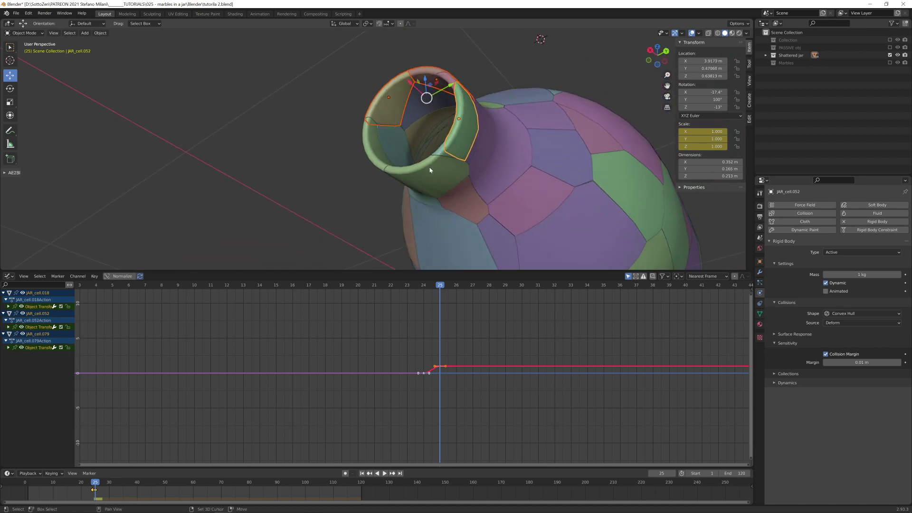
left_click(430, 170, "shift")
left_click(376, 153, "shift")
left_click(430, 195, "shift")
middle_click_drag(430, 195, 458, 170)
left_click(418, 160, "shift")
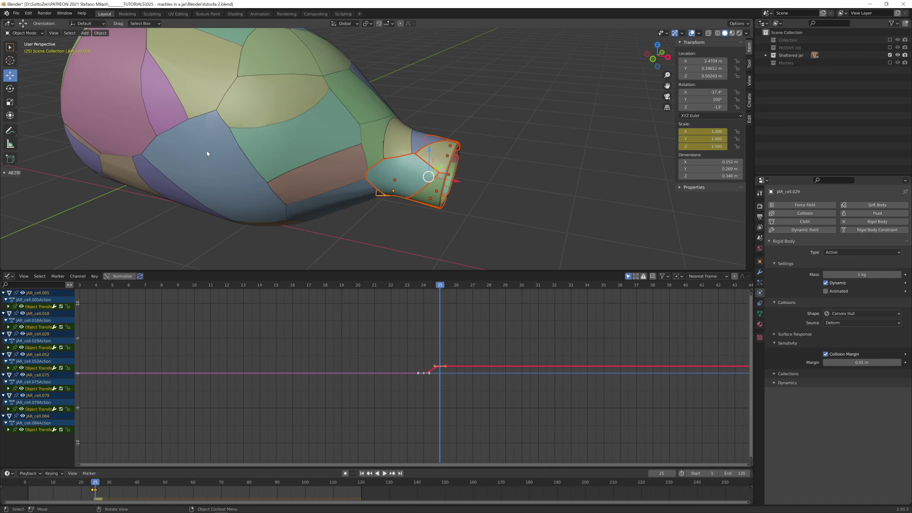
mouse_move(391, 192)
middle_mouse_down()
mouse_move(346, 196)
mouse_move(380, 193)
middle_mouse_up()
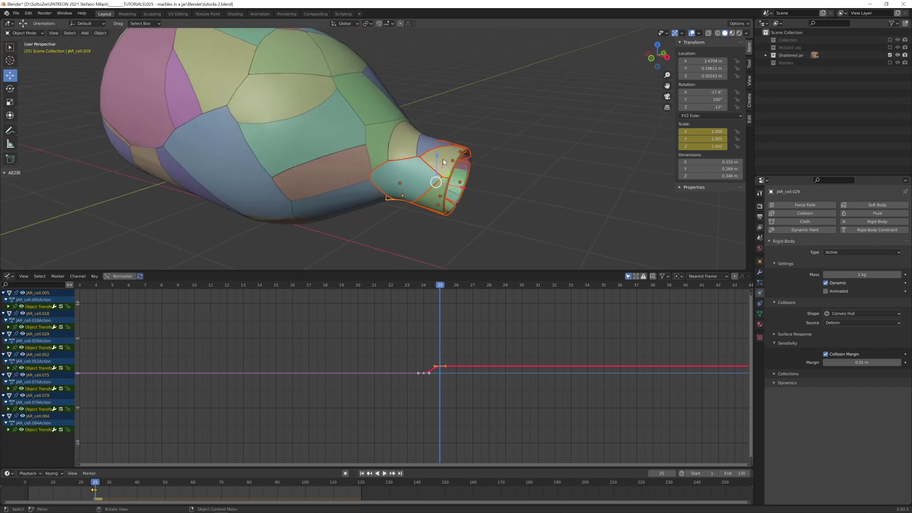
middle_click_drag(451, 186, 454, 183)
left_click(454, 183)
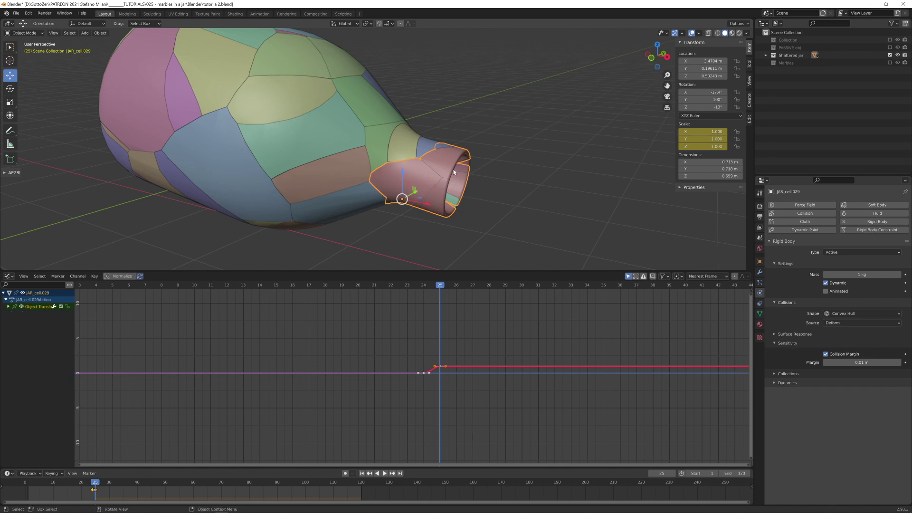
Step: Set the joined neck piece's origin to its center of mass (surface)
middle_click_drag(455, 172, 345, 132)
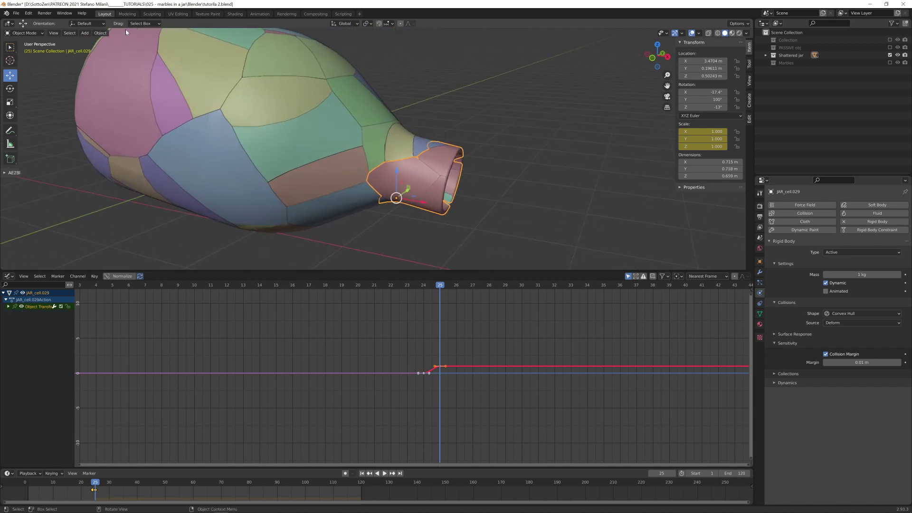
left_click(100, 32)
mouse_move(112, 49)
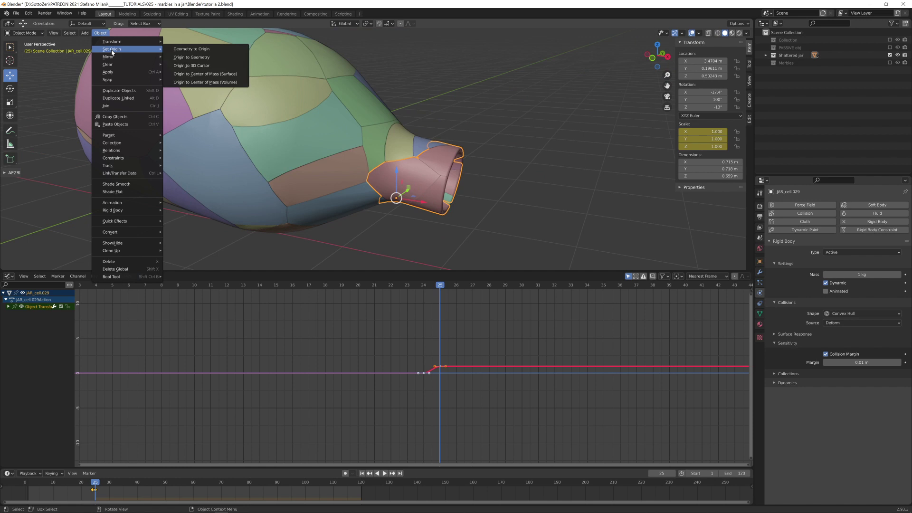
left_click(211, 77)
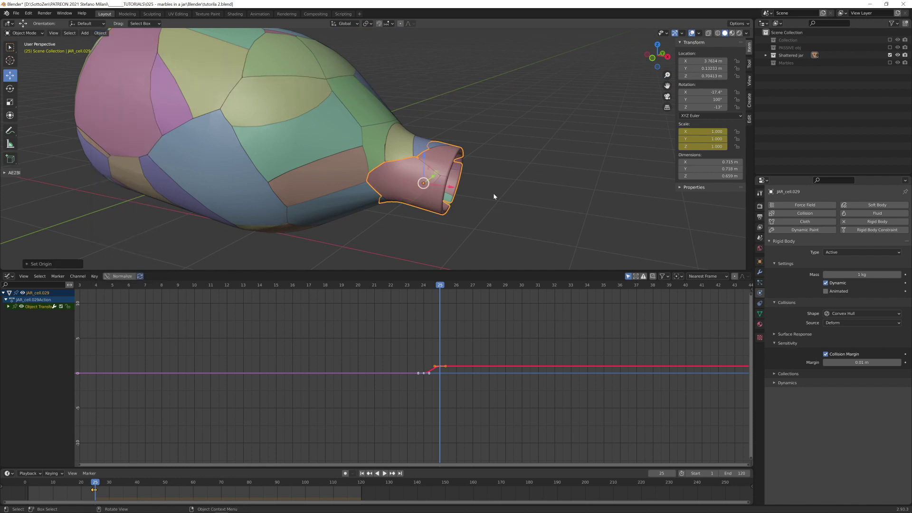
key("KP_4")
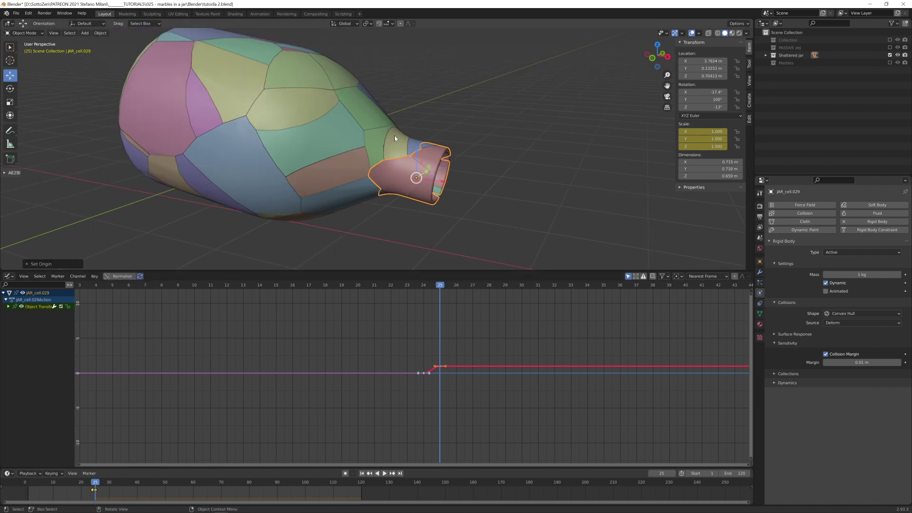
Step: Join three adjacent shards on the jar's body near its base into one piece and reset that piece's origin
key("a")
middle_click_drag(357, 125, 511, 130)
left_click(539, 141)
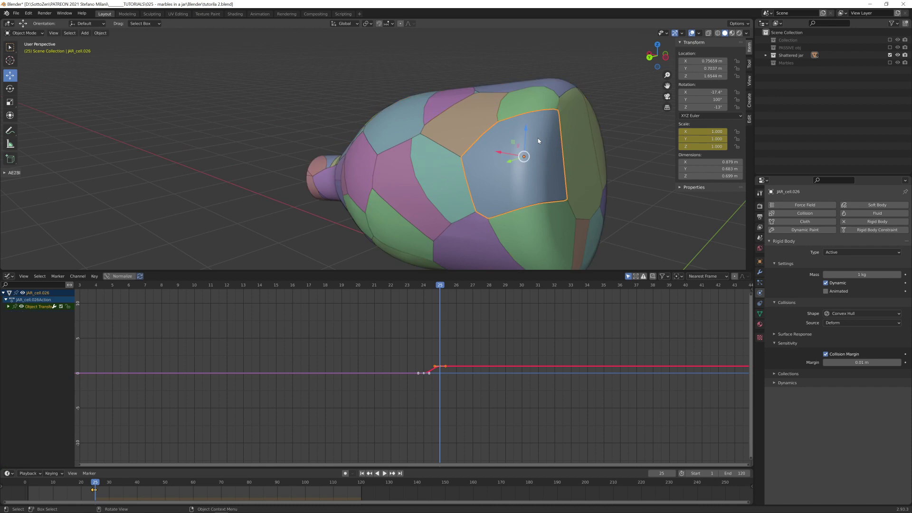
left_click(540, 108, "shift")
left_click(544, 238, "shift")
middle_click_drag(543, 237, 538, 200)
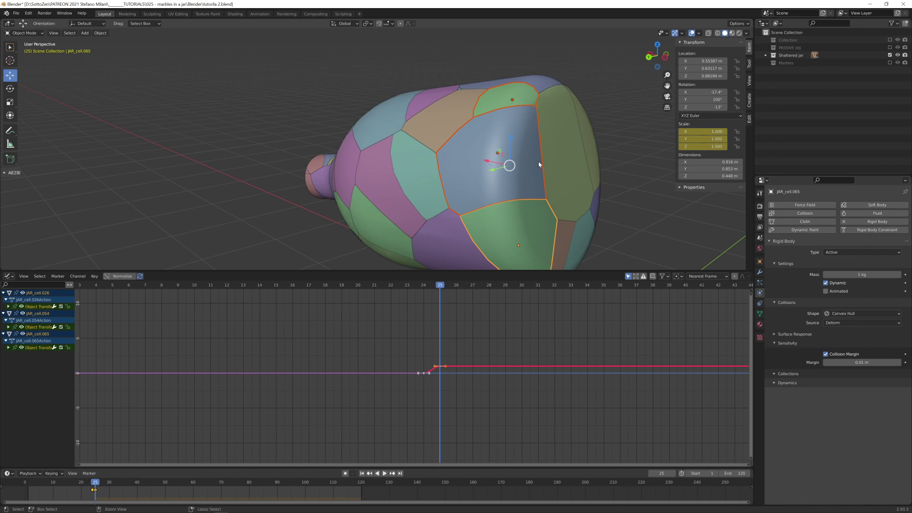
key("ctrl+j")
left_click(100, 33)
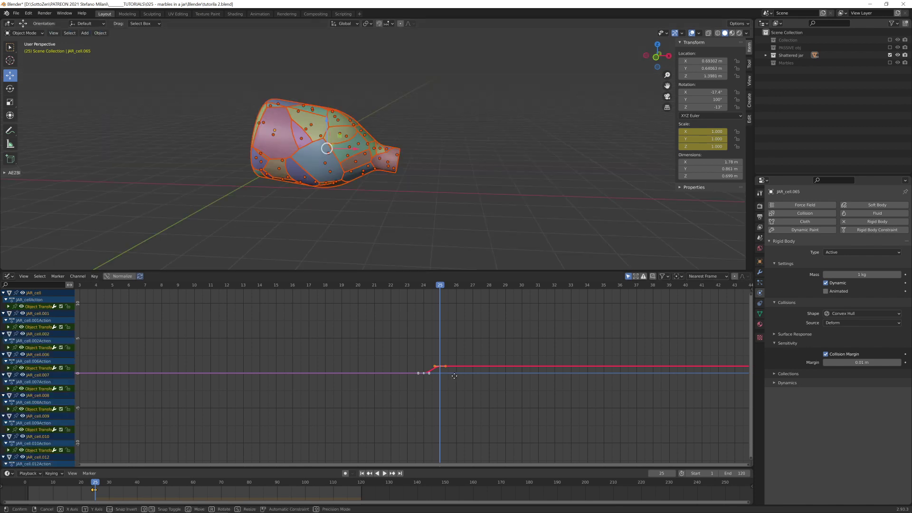
Step: Move all shards' scale keyframes one frame later, to frames 25 and 26, and re-enable the Collection, PASSIVE obj and Marbles collections
key("g")
left_click(464, 377)
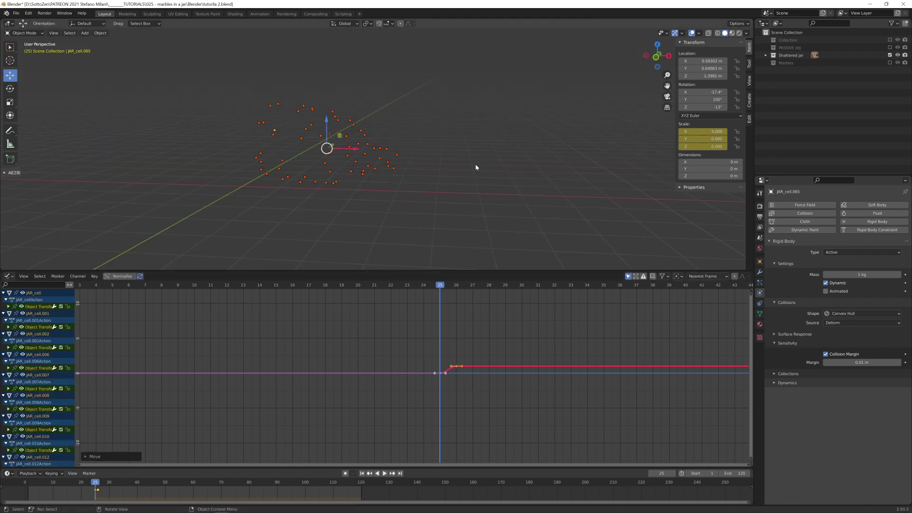
left_click(890, 40)
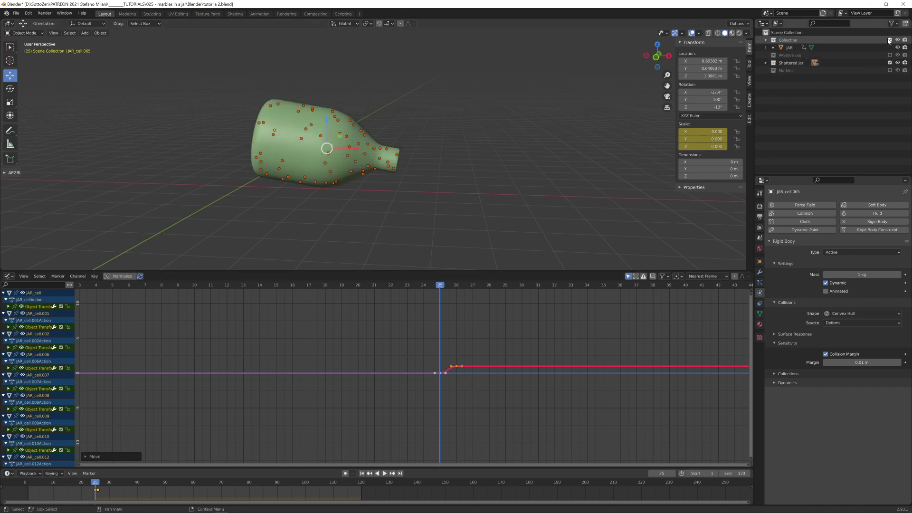
left_click(889, 55)
left_click(889, 85)
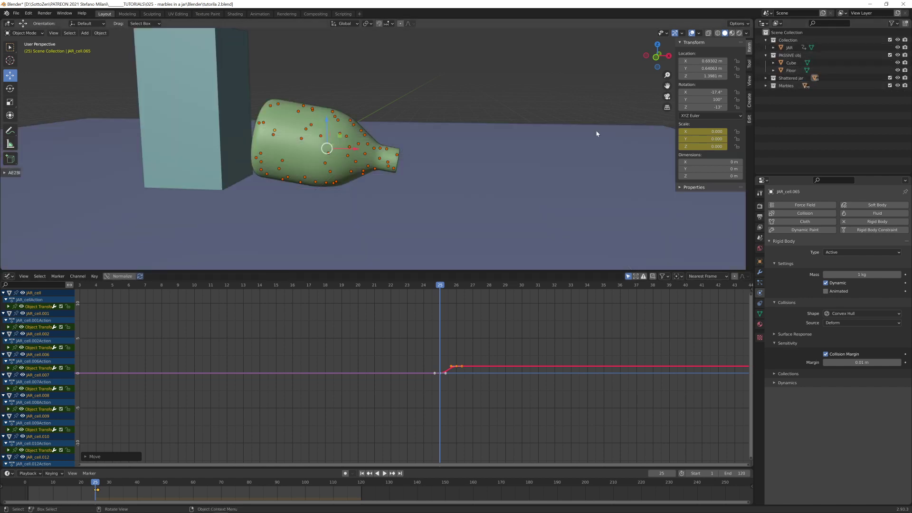
Step: Enlarge the 3D viewport and play the simulation from frame 1 to watch the shards and marbles scatter across the floor
key("shift+Left")
middle_click_drag(384, 177, 375, 272)
left_click_drag(379, 270, 380, 353)
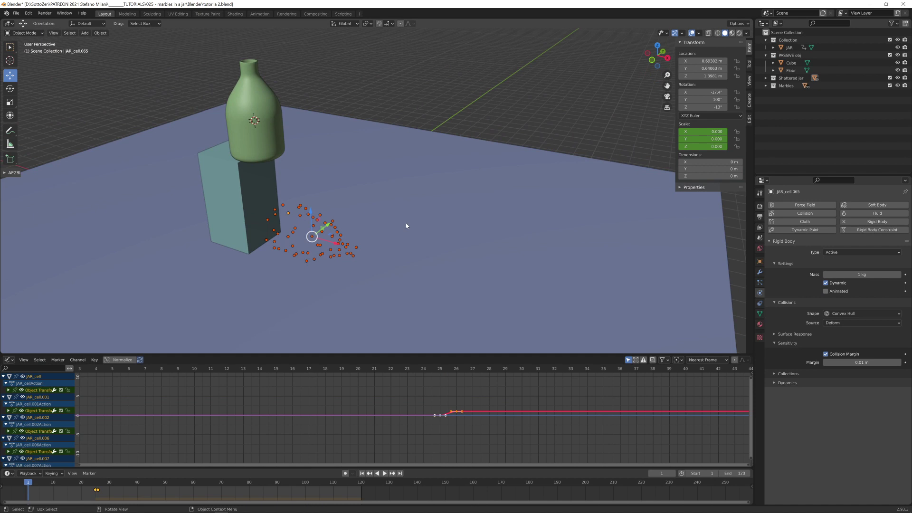
key("space")
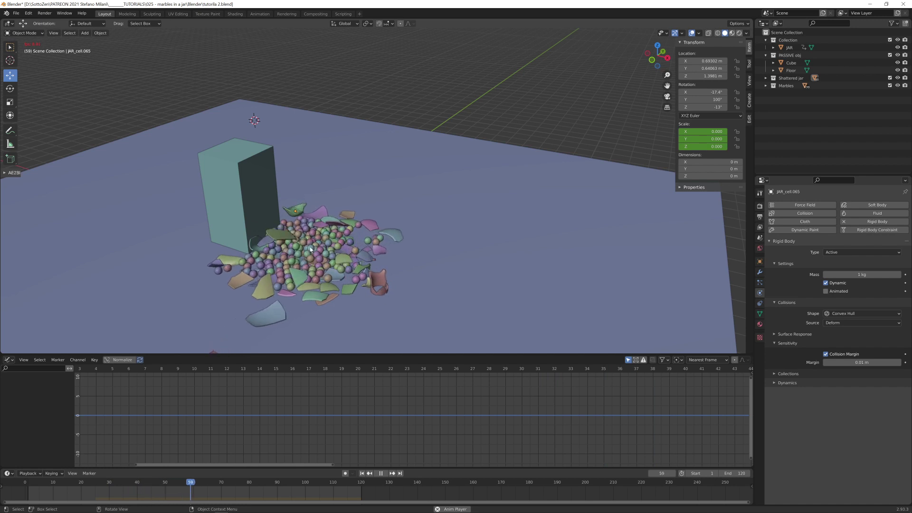
middle_click_drag(214, 265, 332, 281)
key("space")
Step: Set the joined neck piece's rigid body collision shape to Mesh and replay the simulation from frame 1
left_click(391, 283)
key("shift+Left")
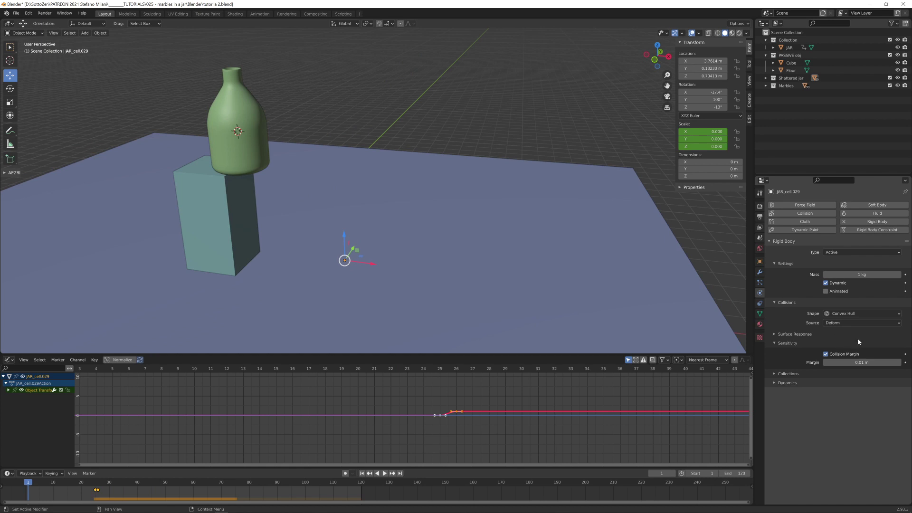
left_click(855, 314)
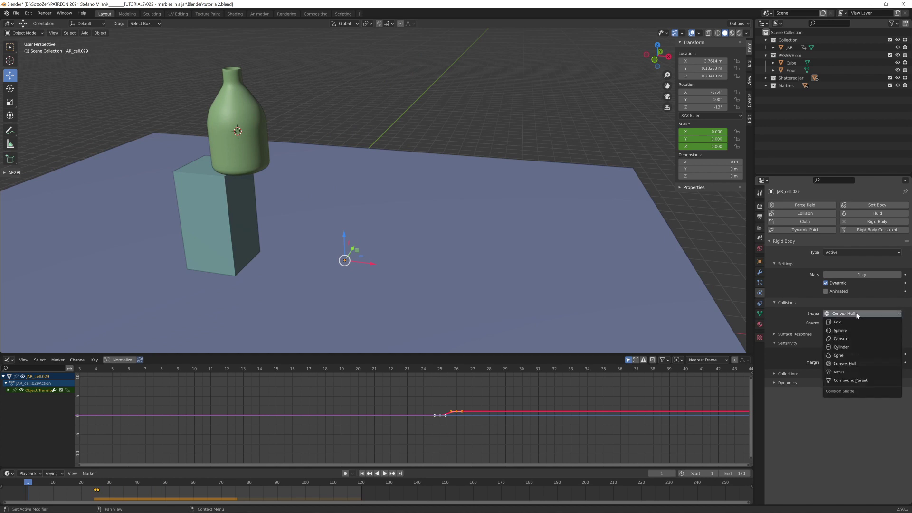
left_click(850, 372)
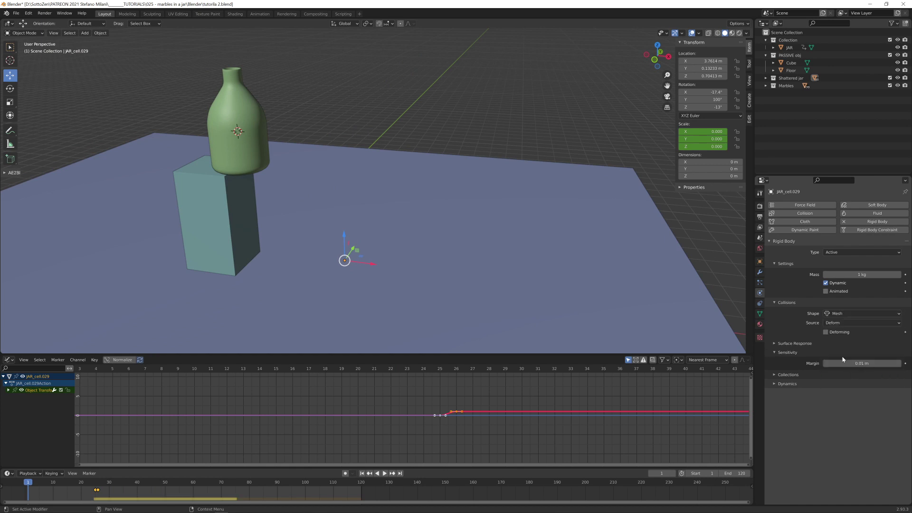
key("space")
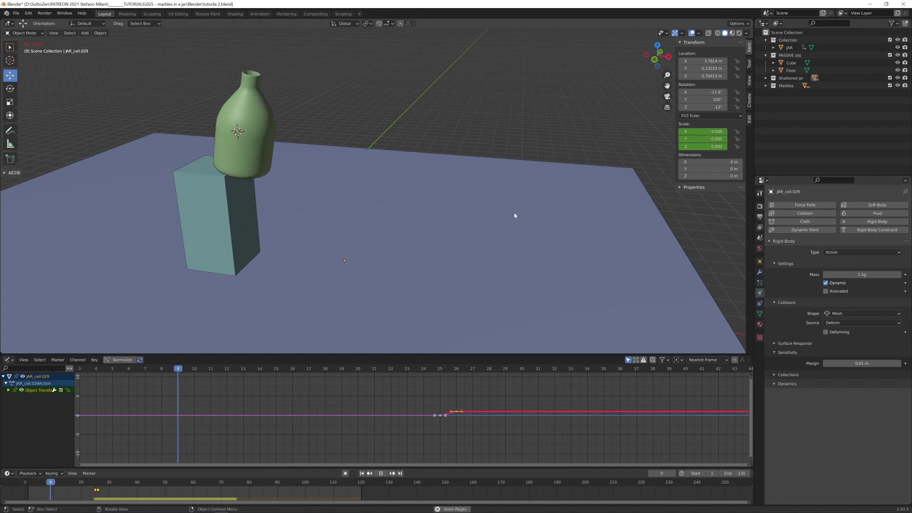